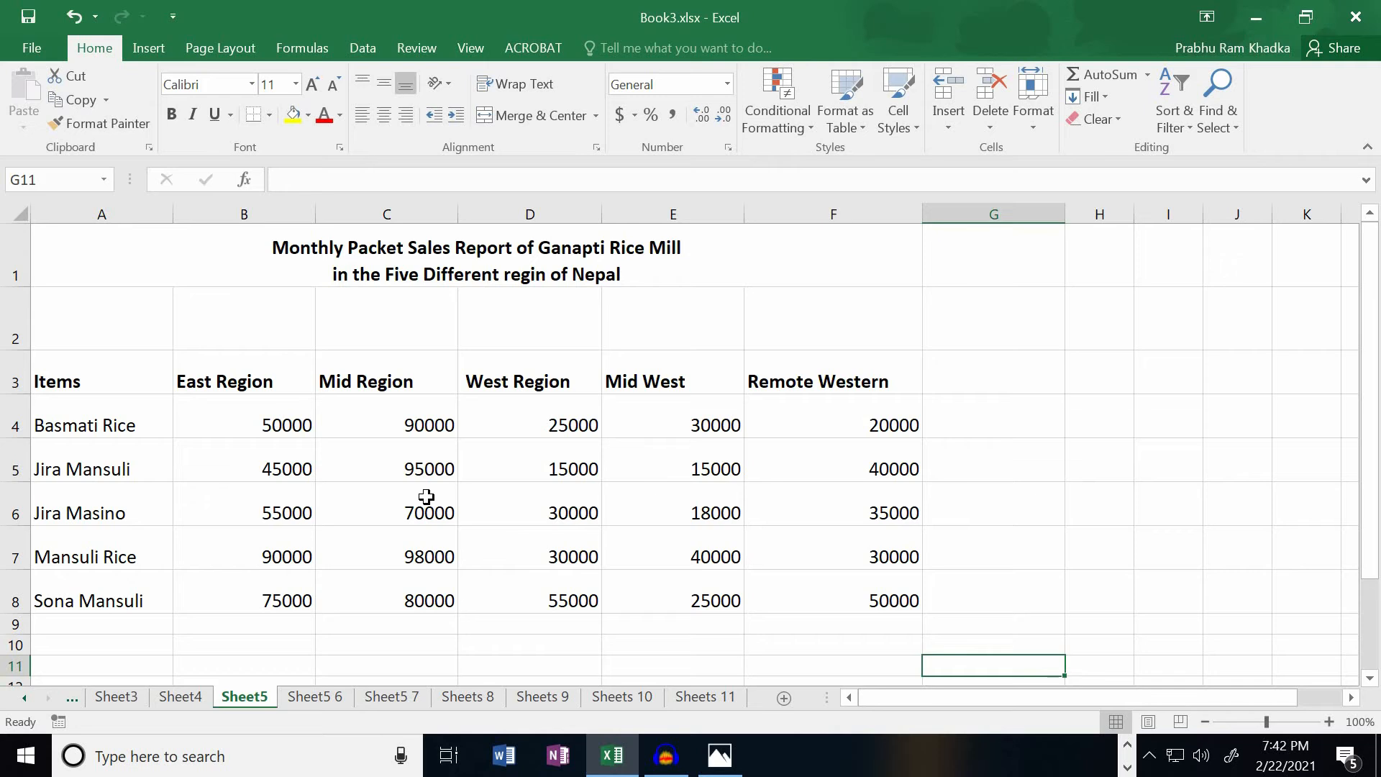
- Insert a clustered column chart from the sales data in A3:F8 and move it so it starts over column E
click(74, 389)
drag(74, 389, 786, 604)
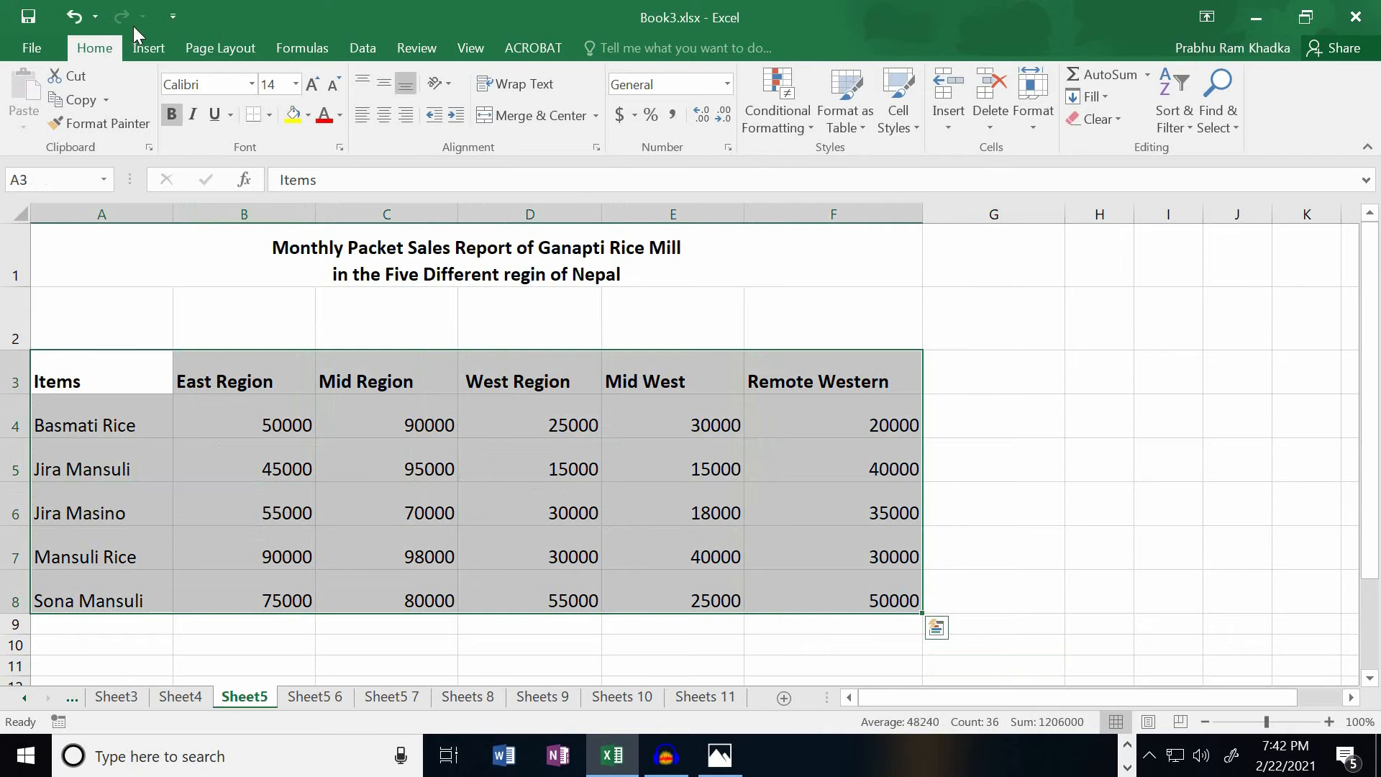
click(138, 49)
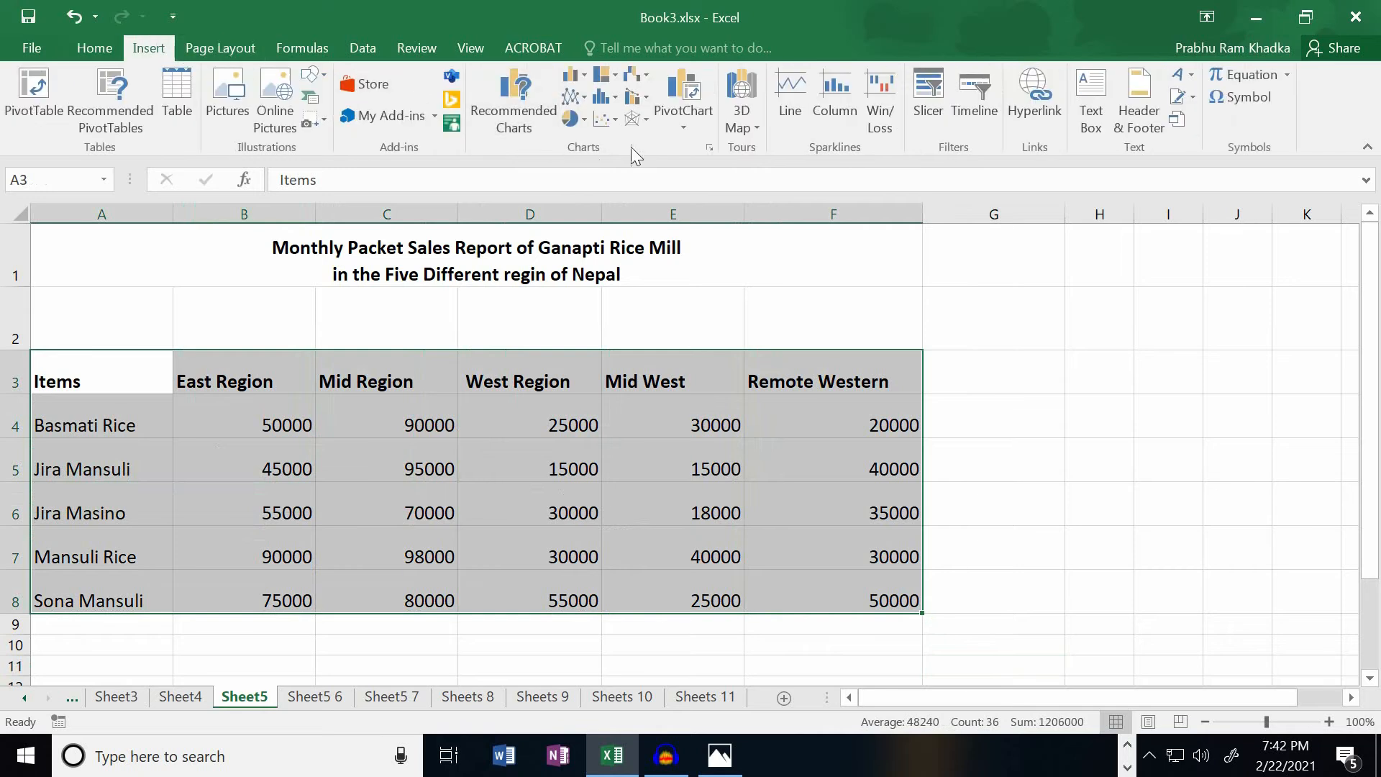
click(708, 148)
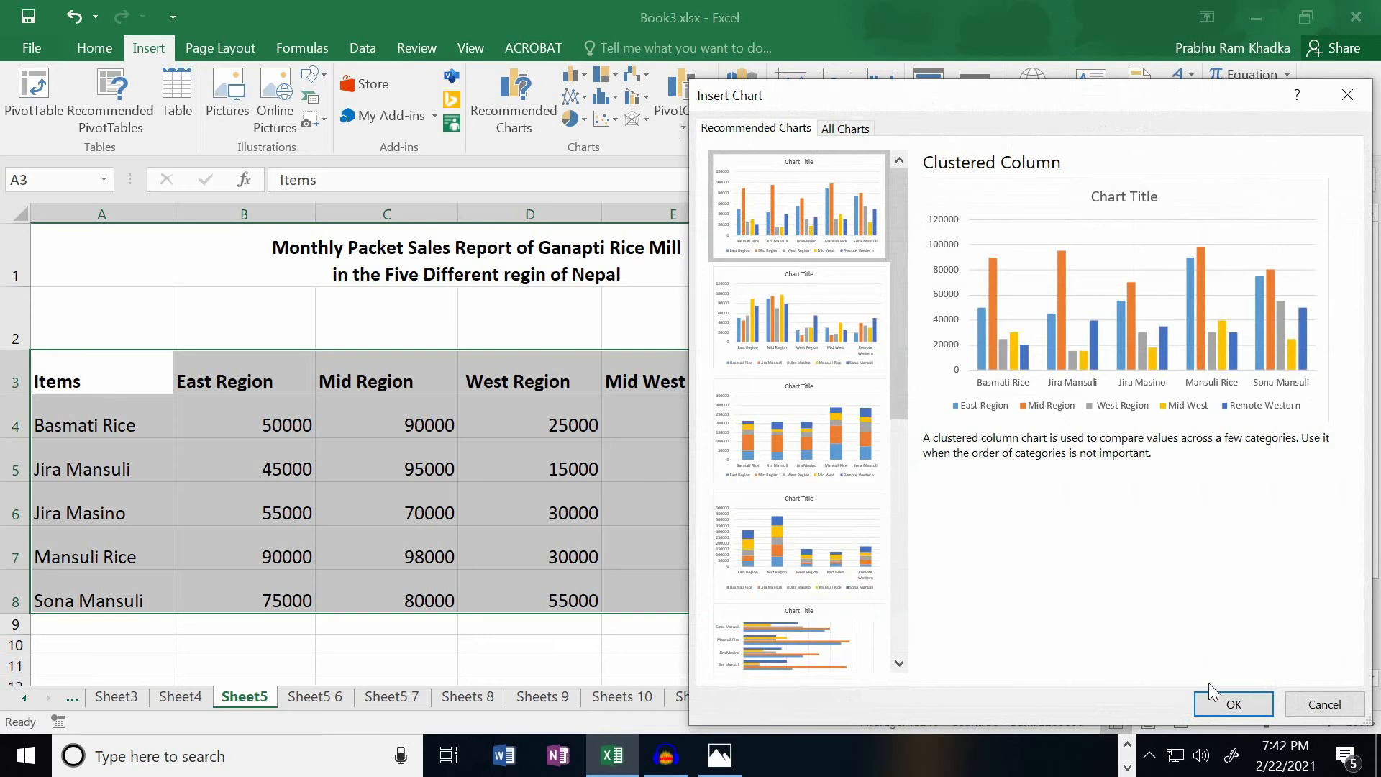
click(1219, 708)
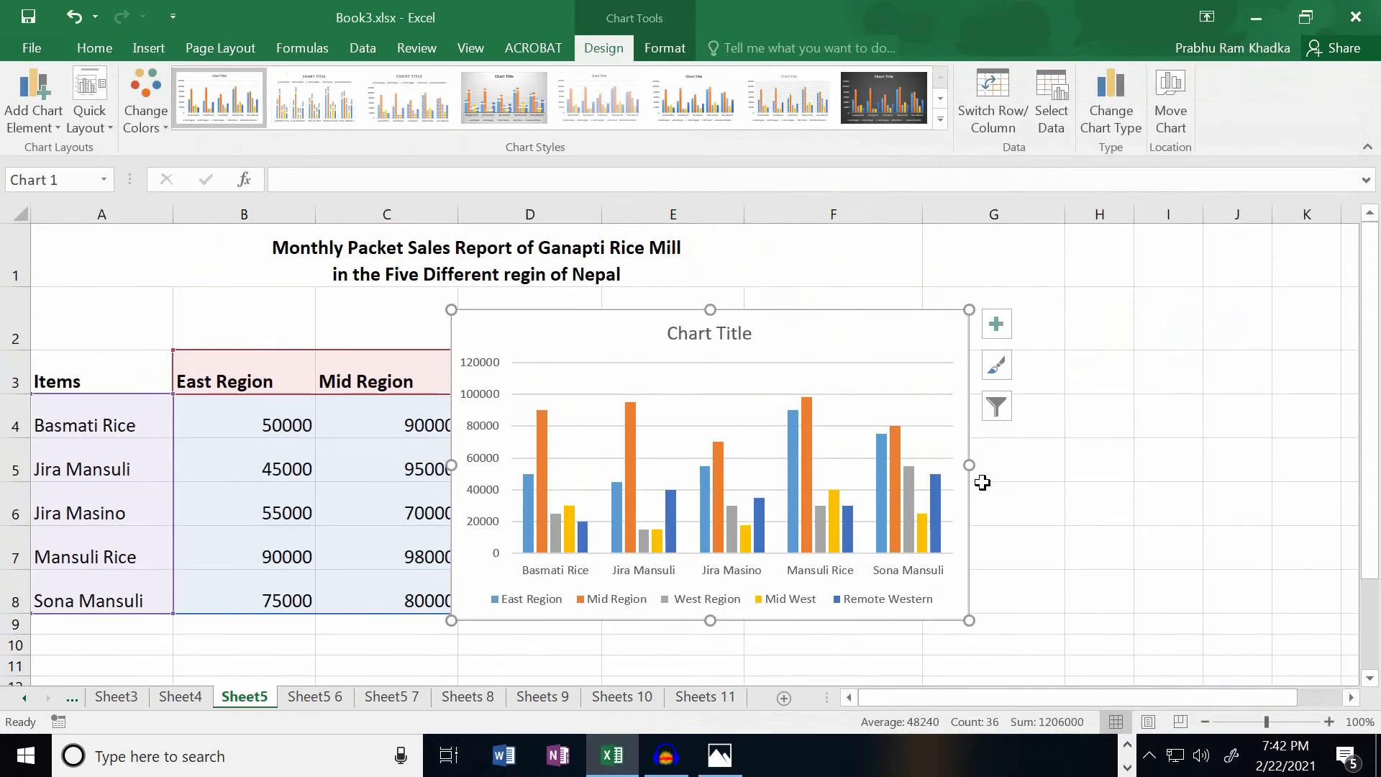
drag(649, 330, 858, 336)
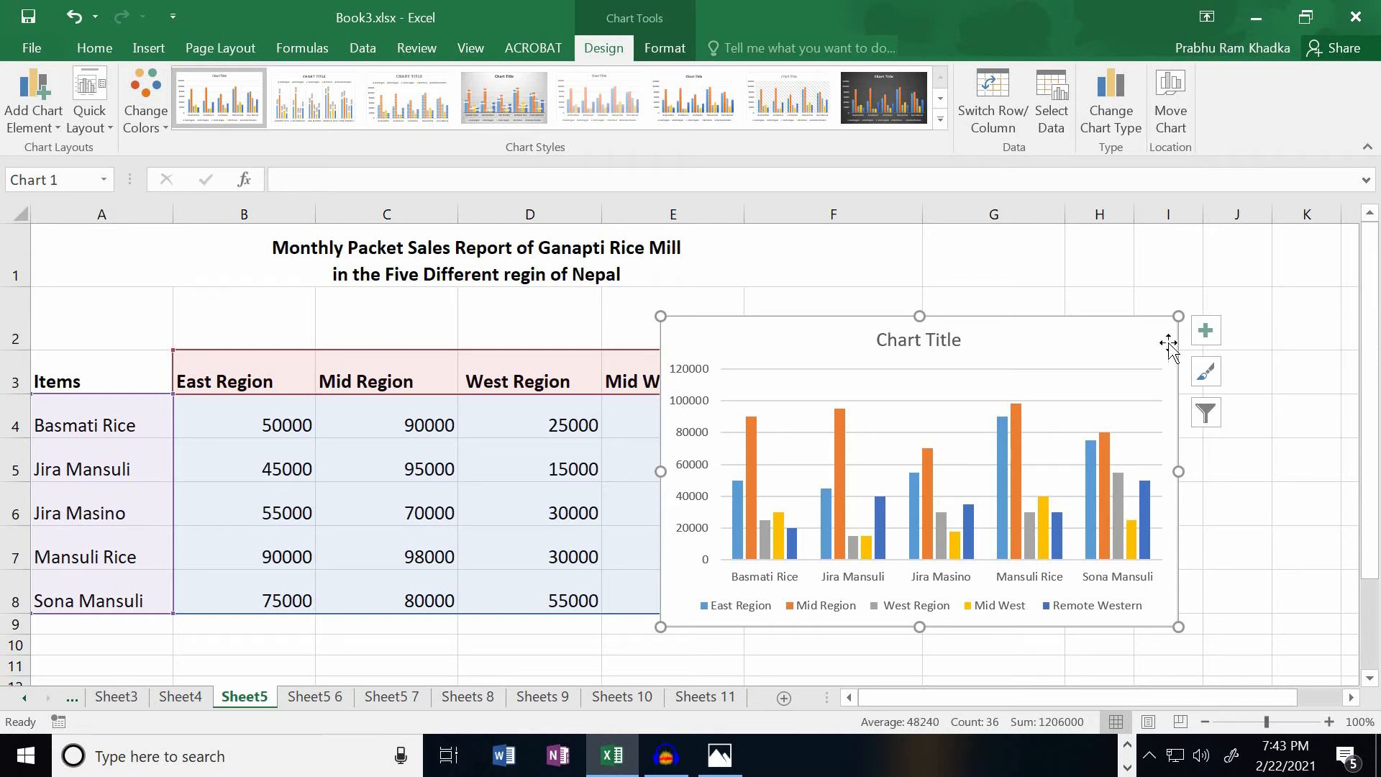
- Add axis titles to the chart and set the vertical axis title to "Sales Amount"
click(1206, 333)
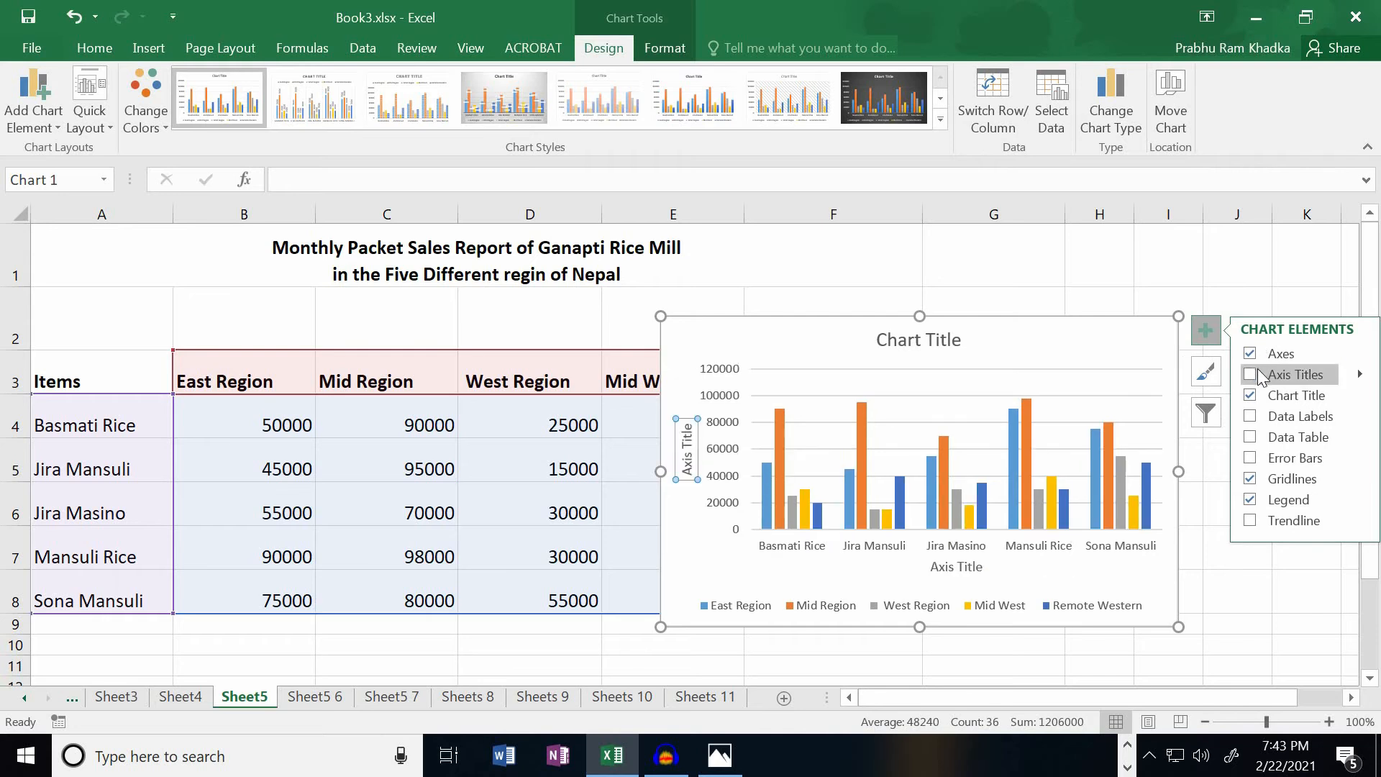
click(1260, 374)
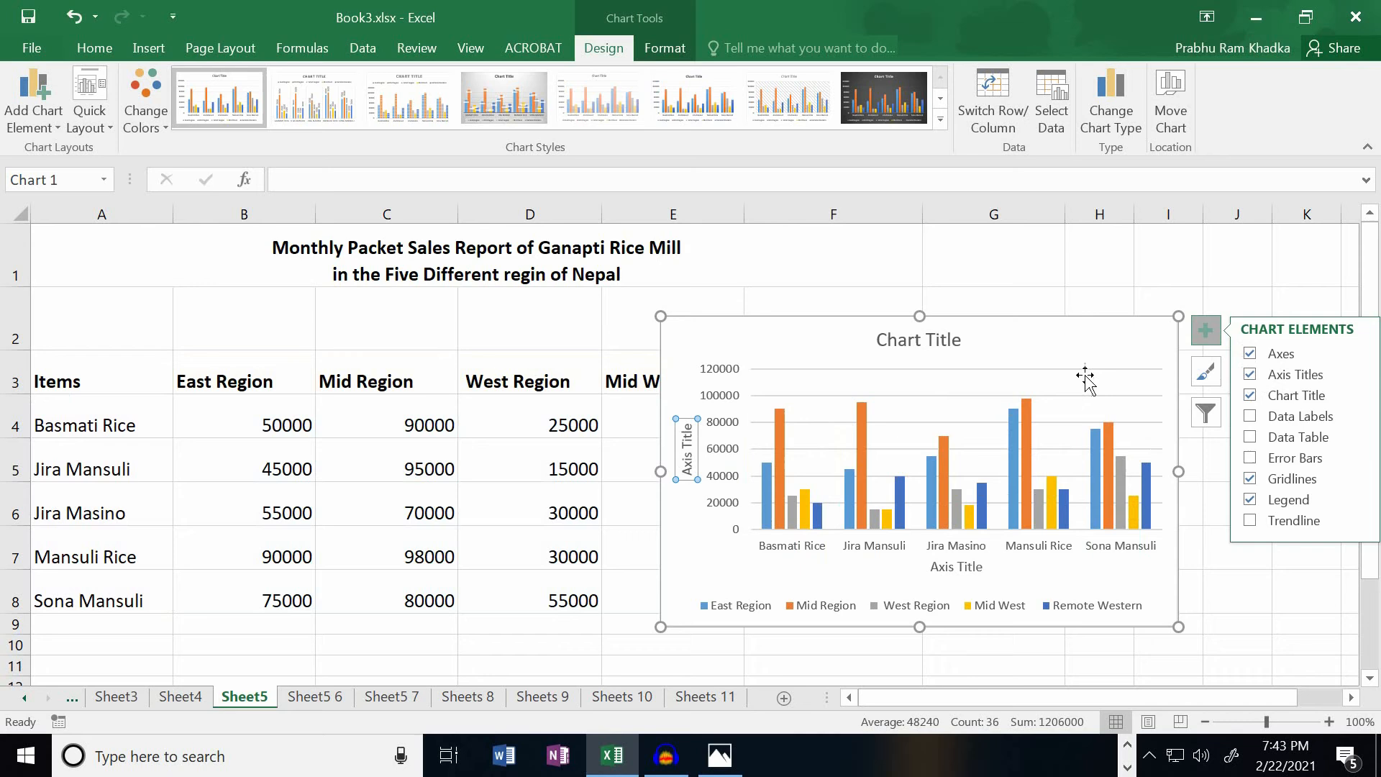
triple_click(688, 435)
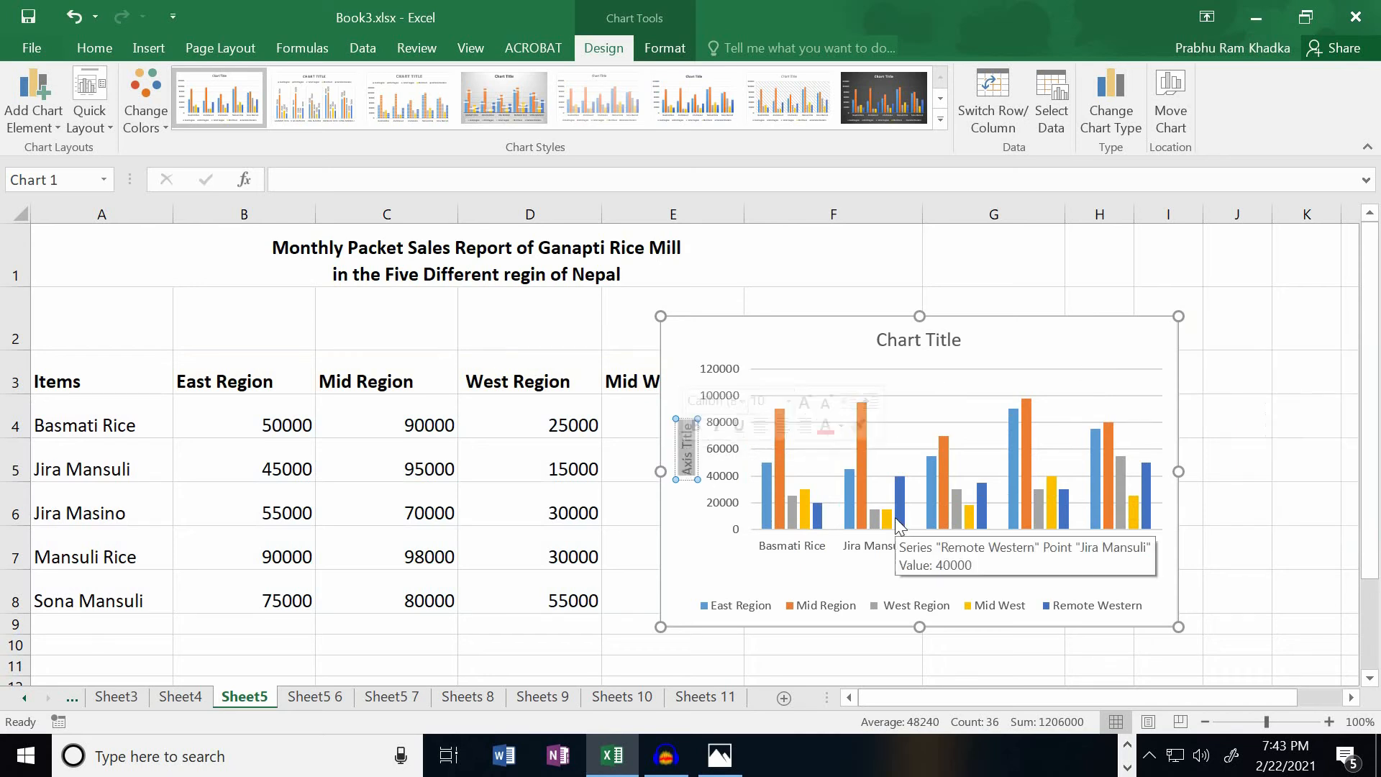
key(Delete)
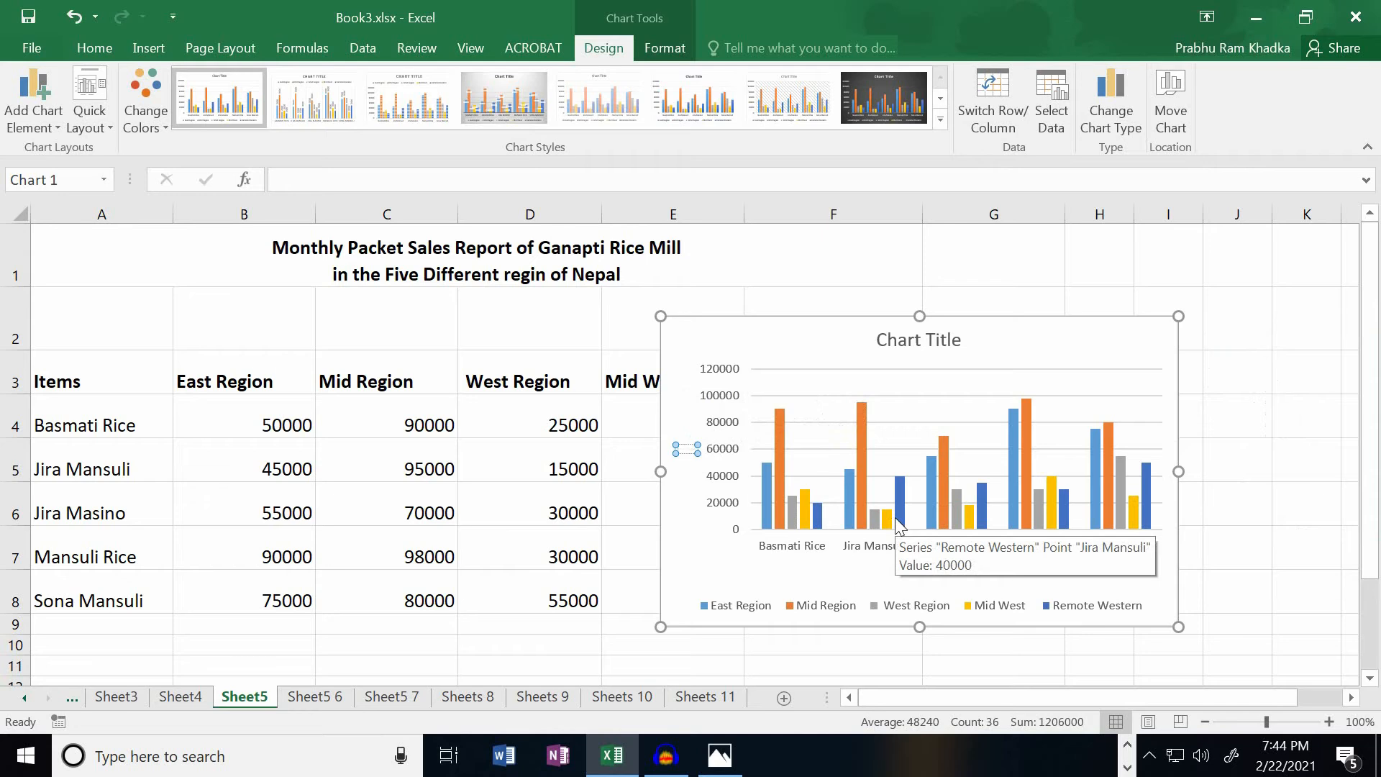
text(Sales Amount)
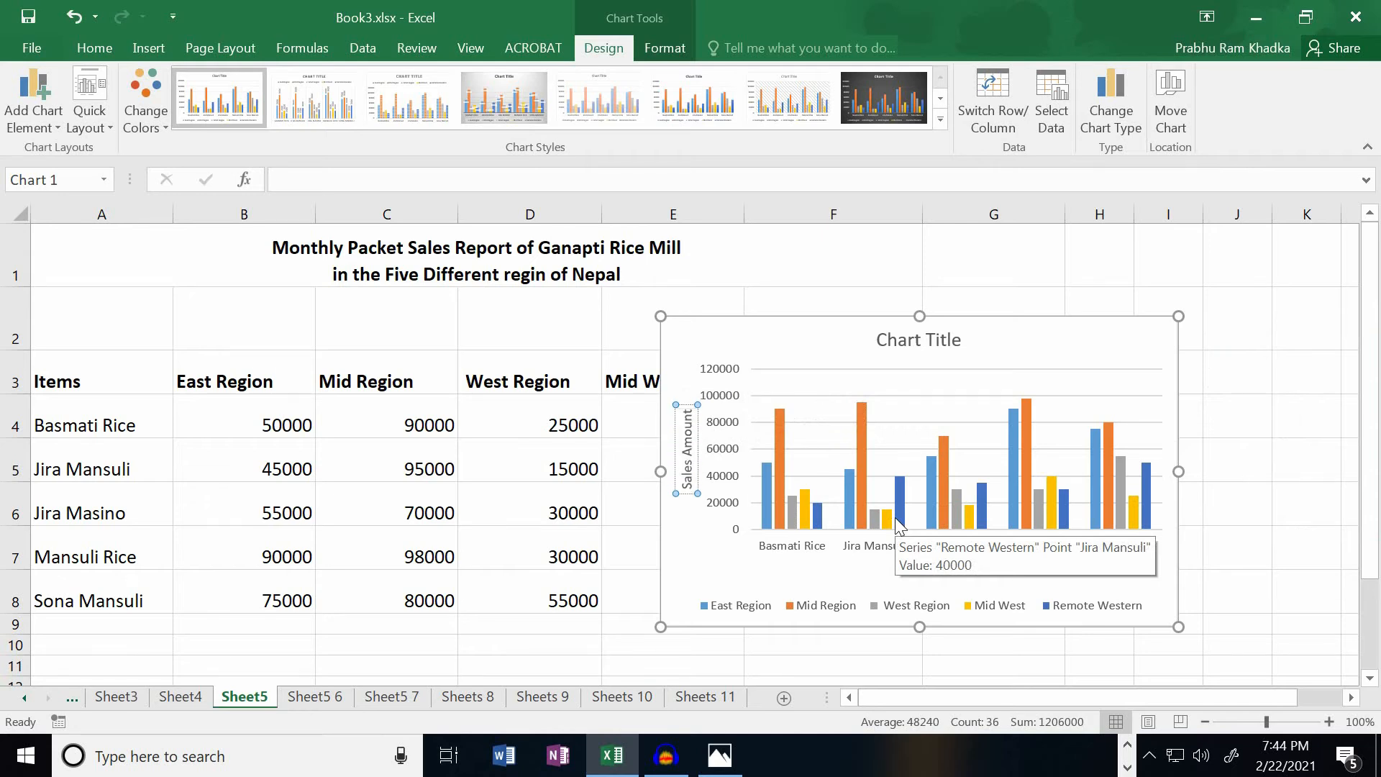
- Replace the chart title with two lines: "Ganapati Rice Mill" and "Reagional Sales Report"
click(969, 335)
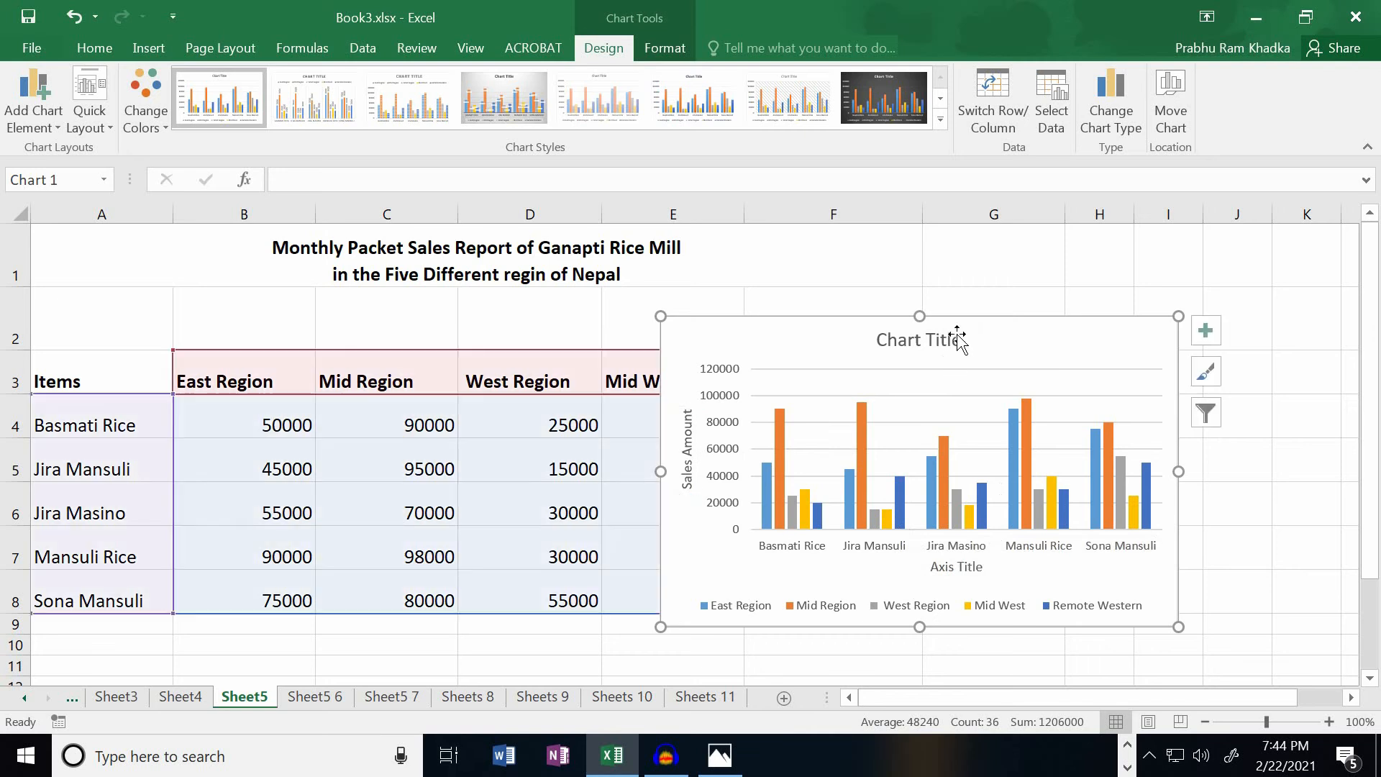
click(950, 339)
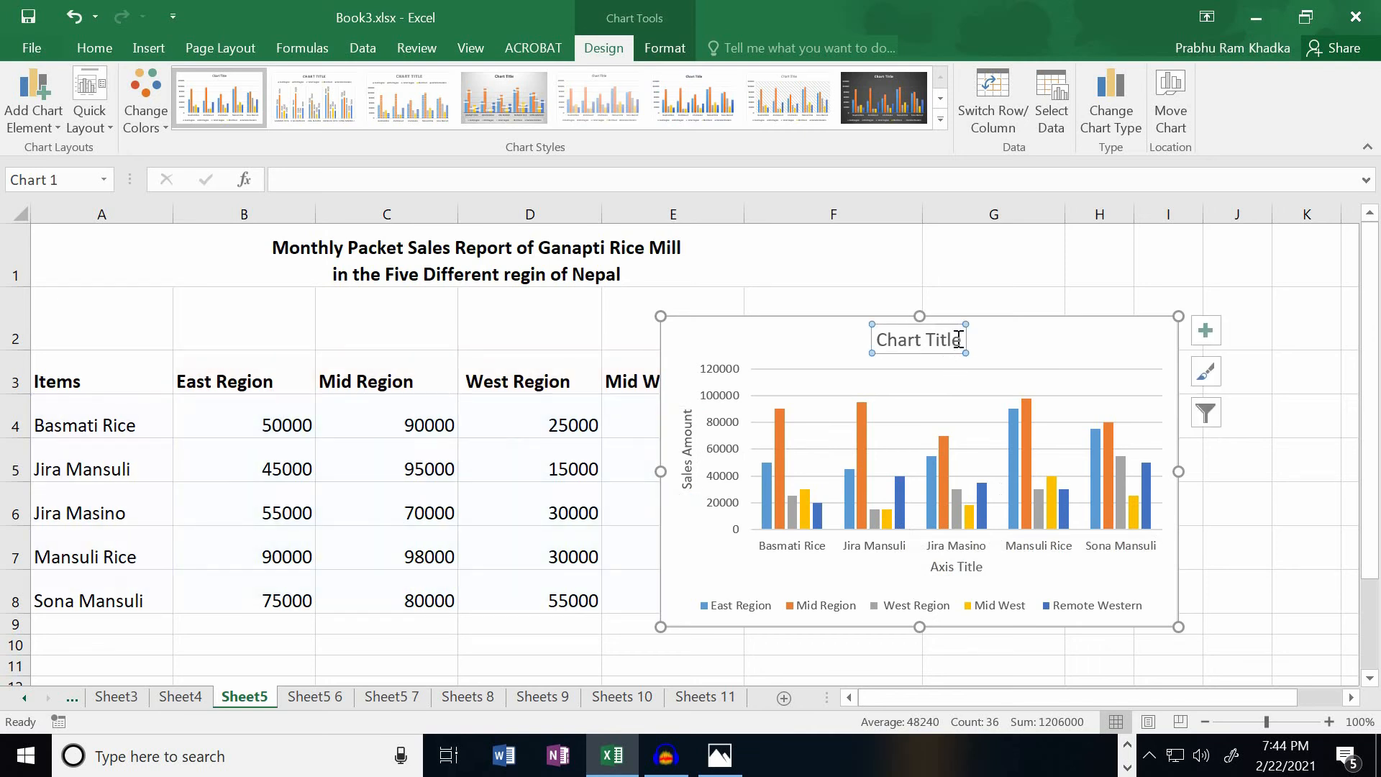
triple_click(962, 341)
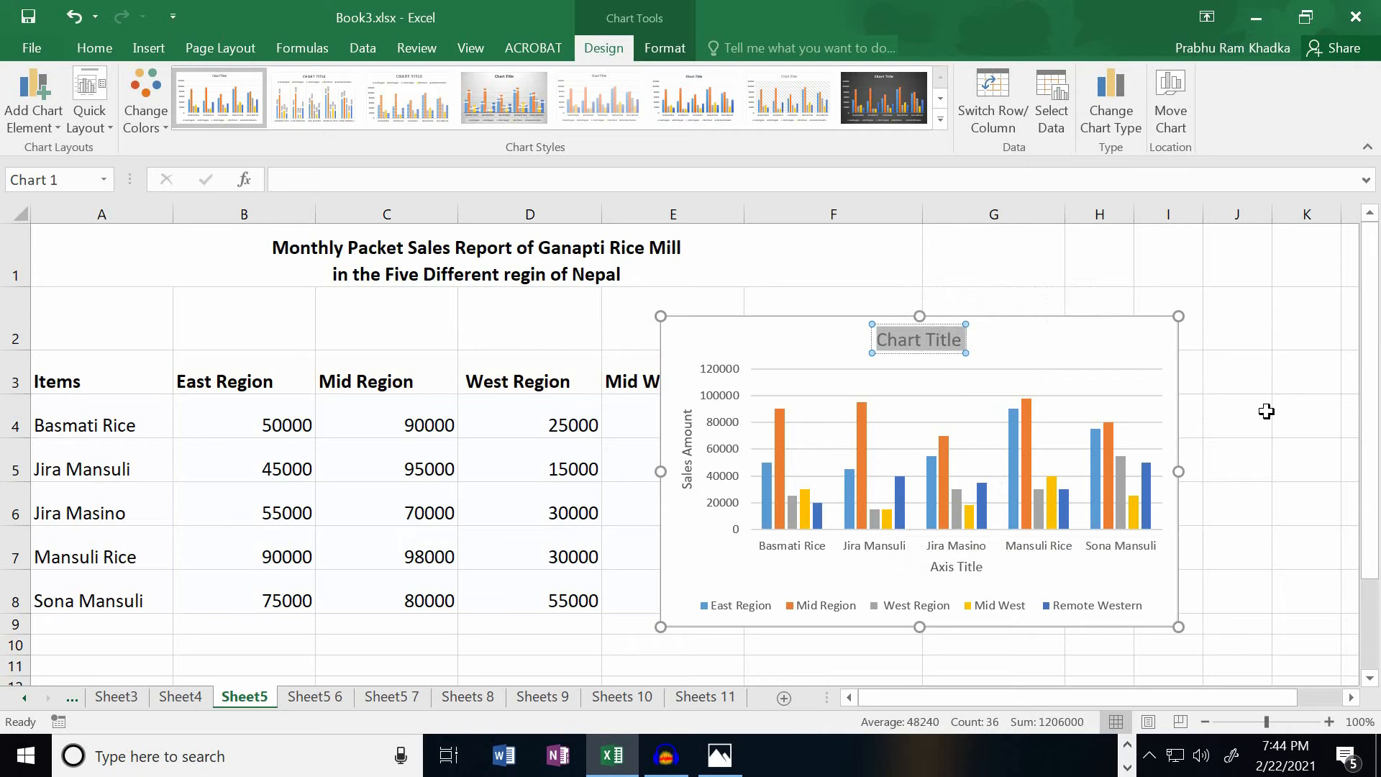
text(Ganapati Rice Mill)
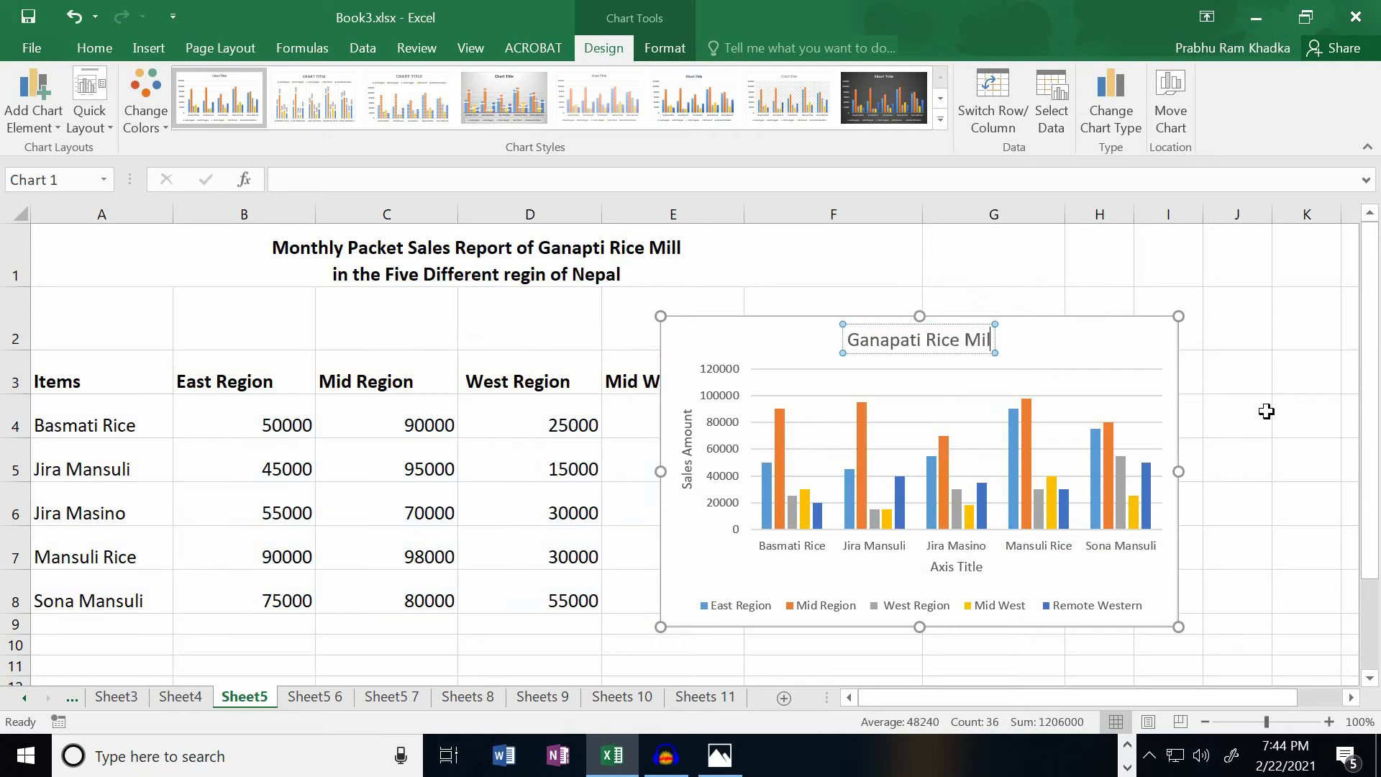
key(Return)
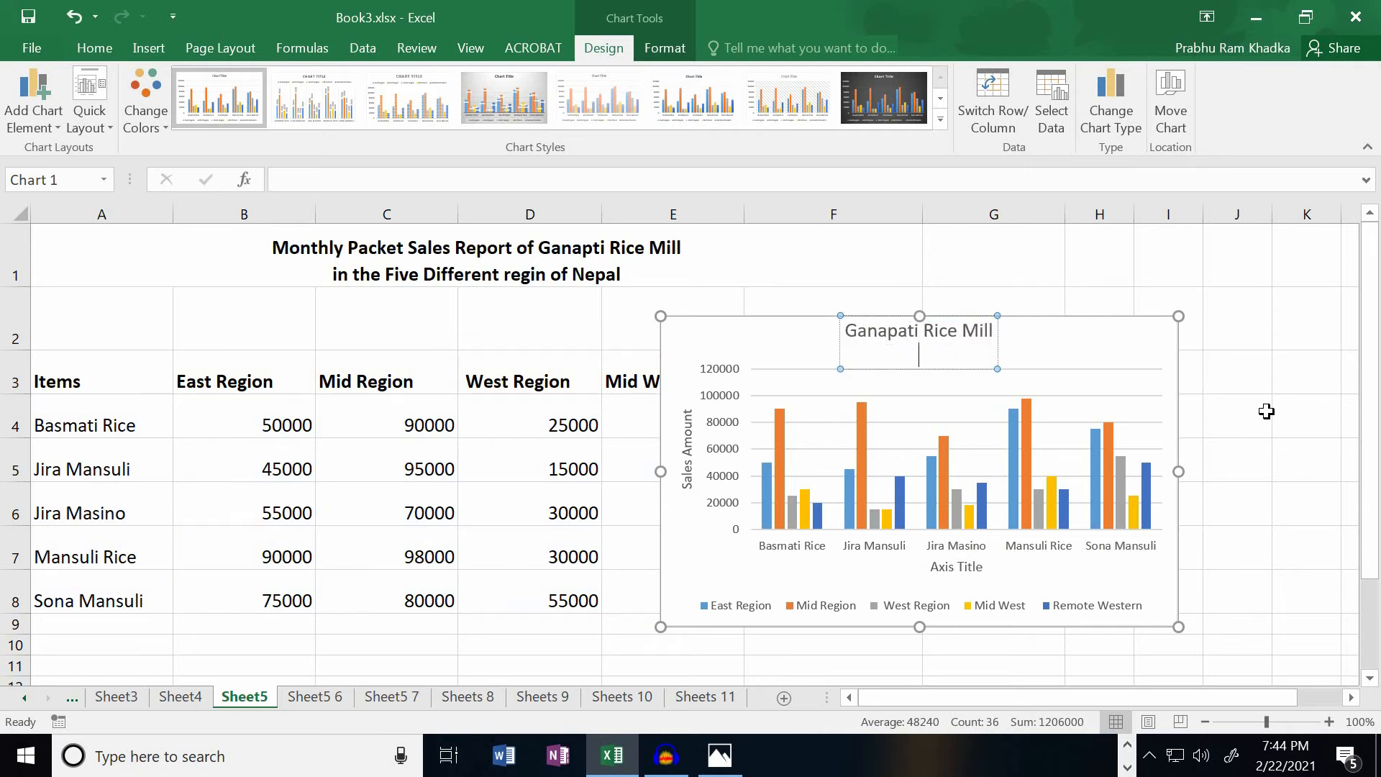
text(Reagional Sales Report)
click(1154, 406)
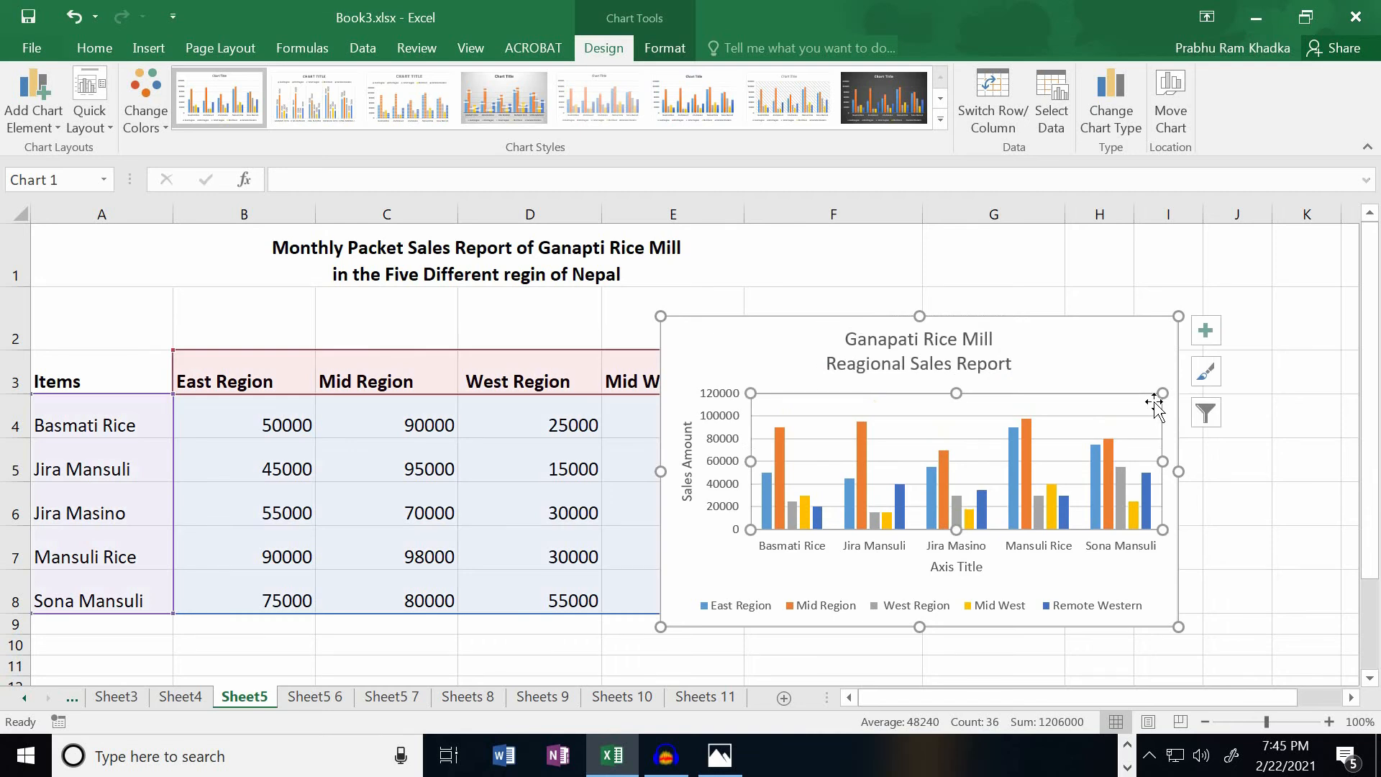
- Add data labels and a data table to the chart and enlarge it across columns G to T beside the sales table
click(1204, 332)
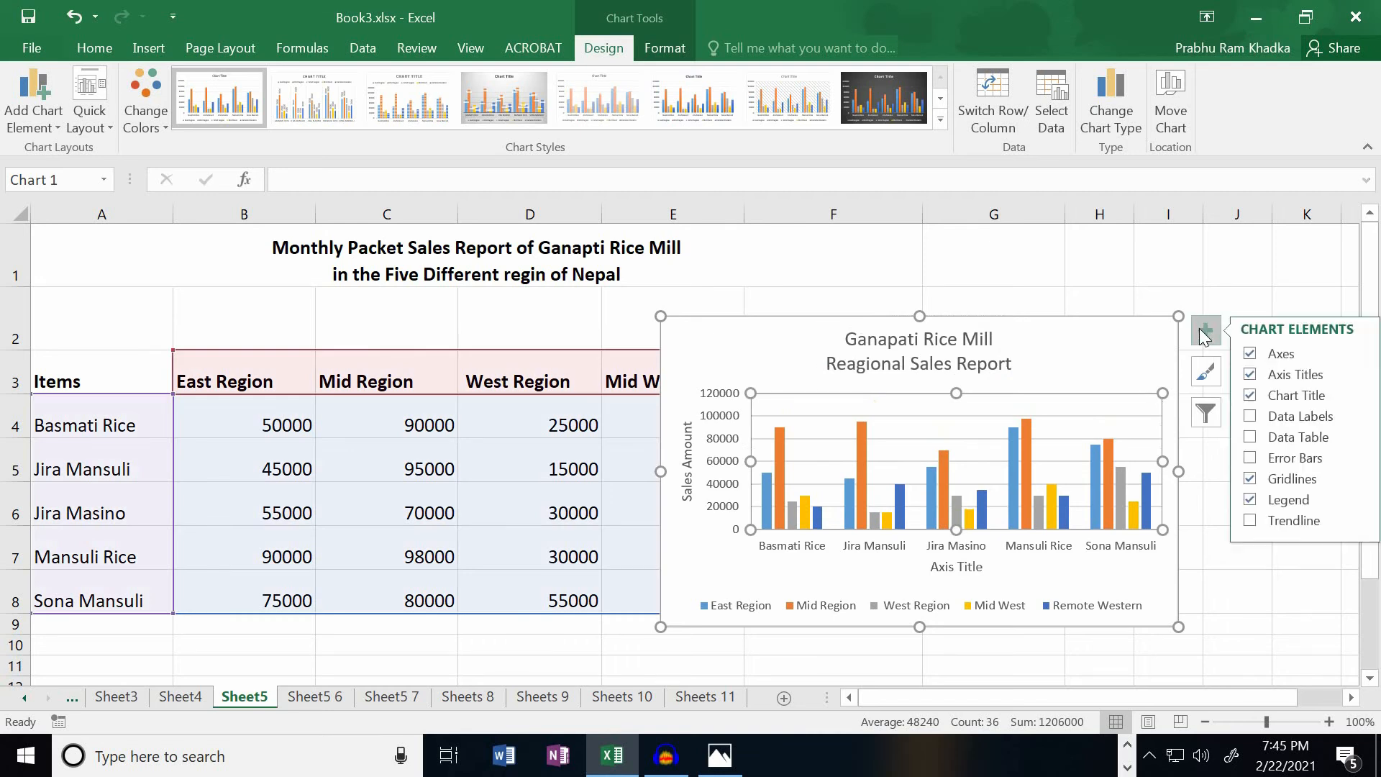
click(1250, 416)
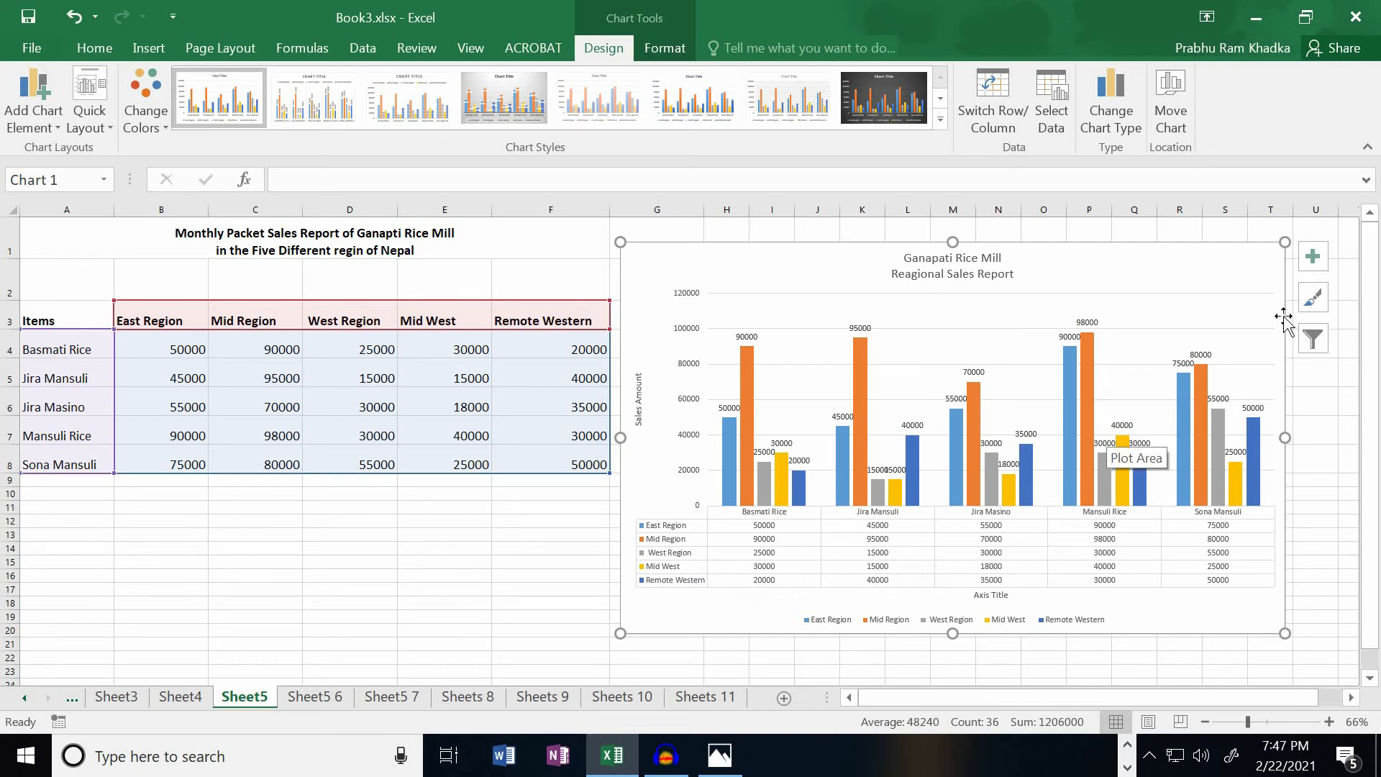
click(1312, 259)
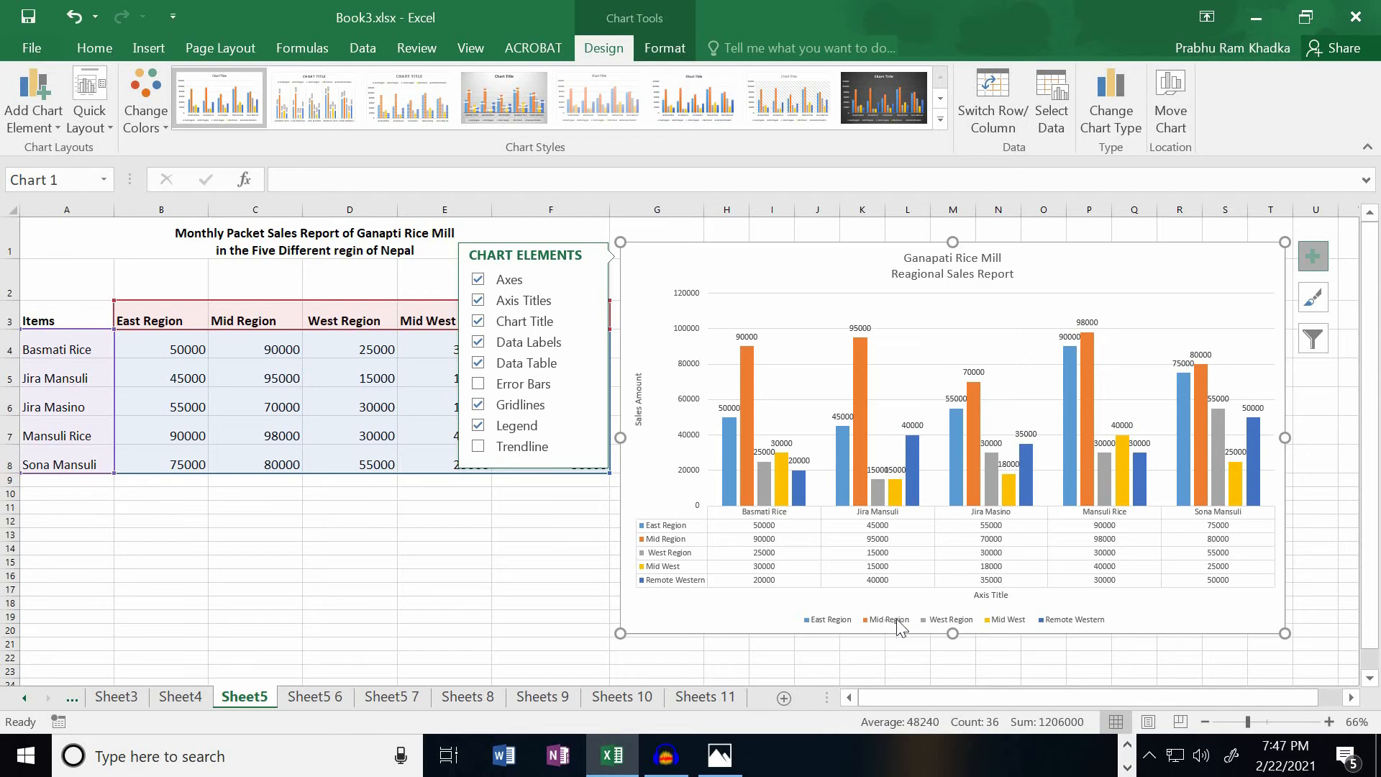
key(Escape)
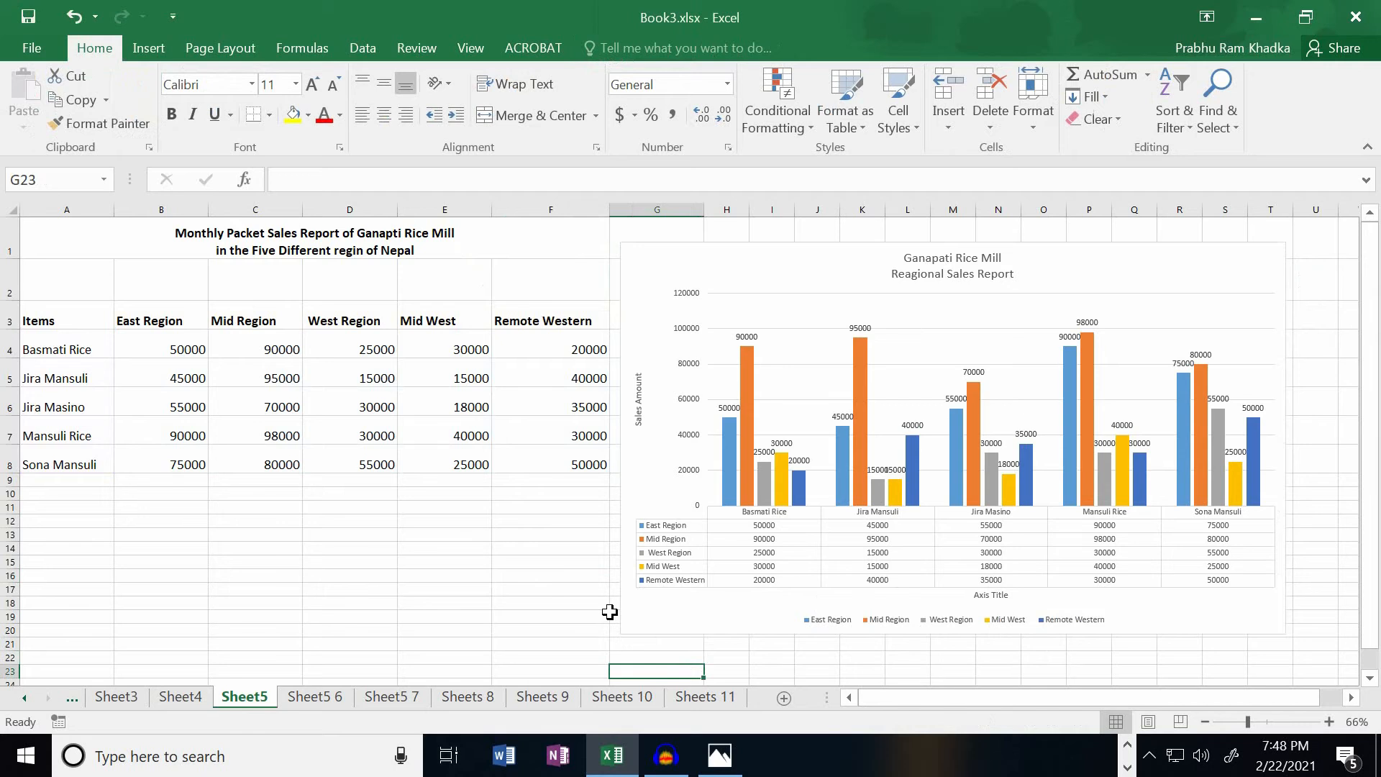
- Change the chart type to 100% Stacked Column, using the variant with the regions along the horizontal axis
click(755, 458)
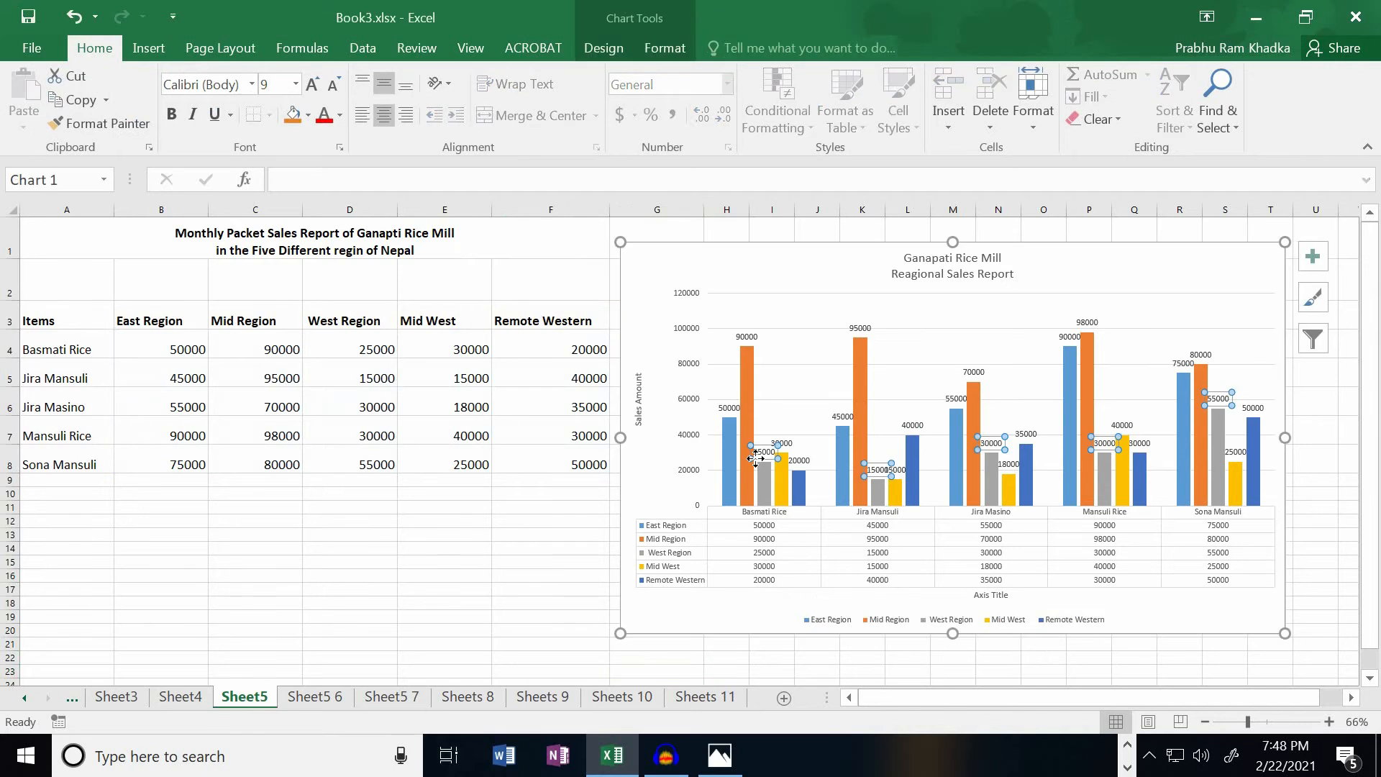
click(783, 278)
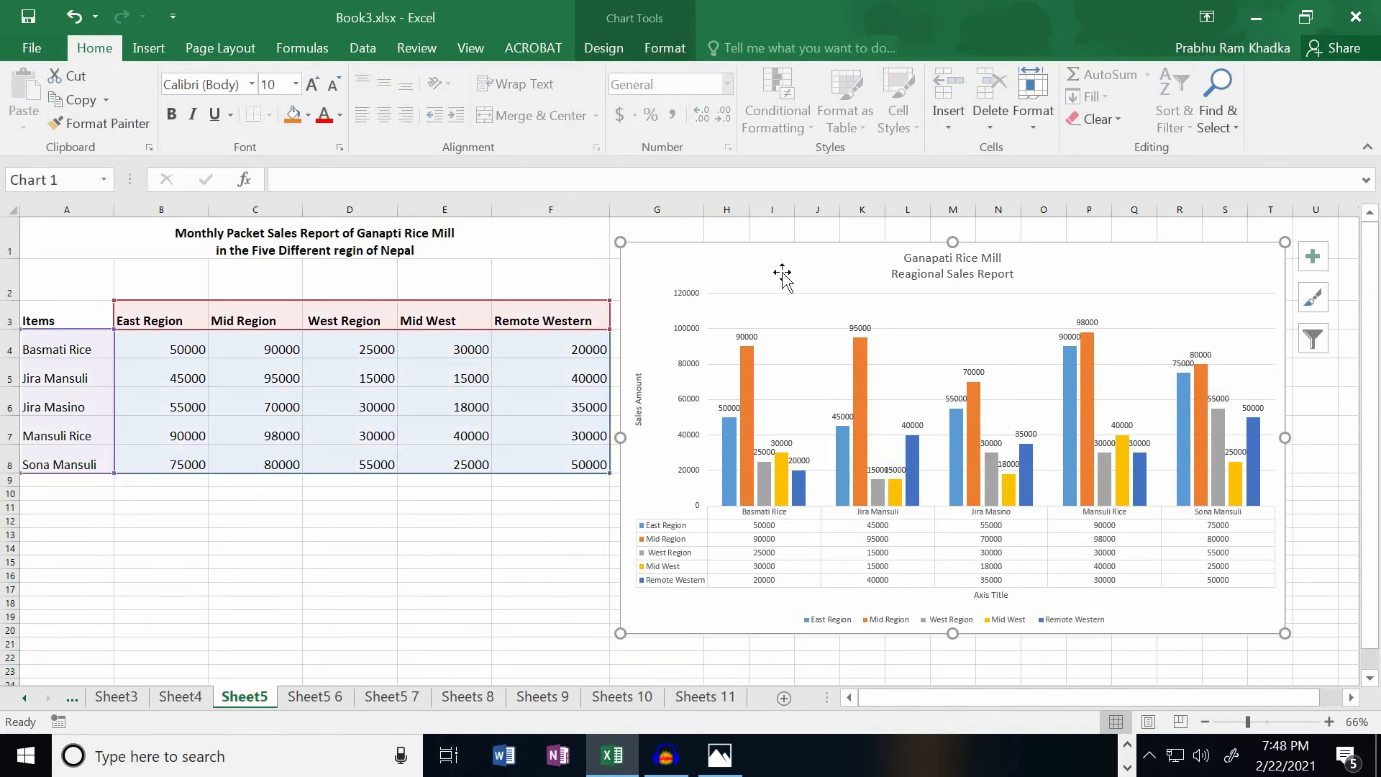
click(609, 46)
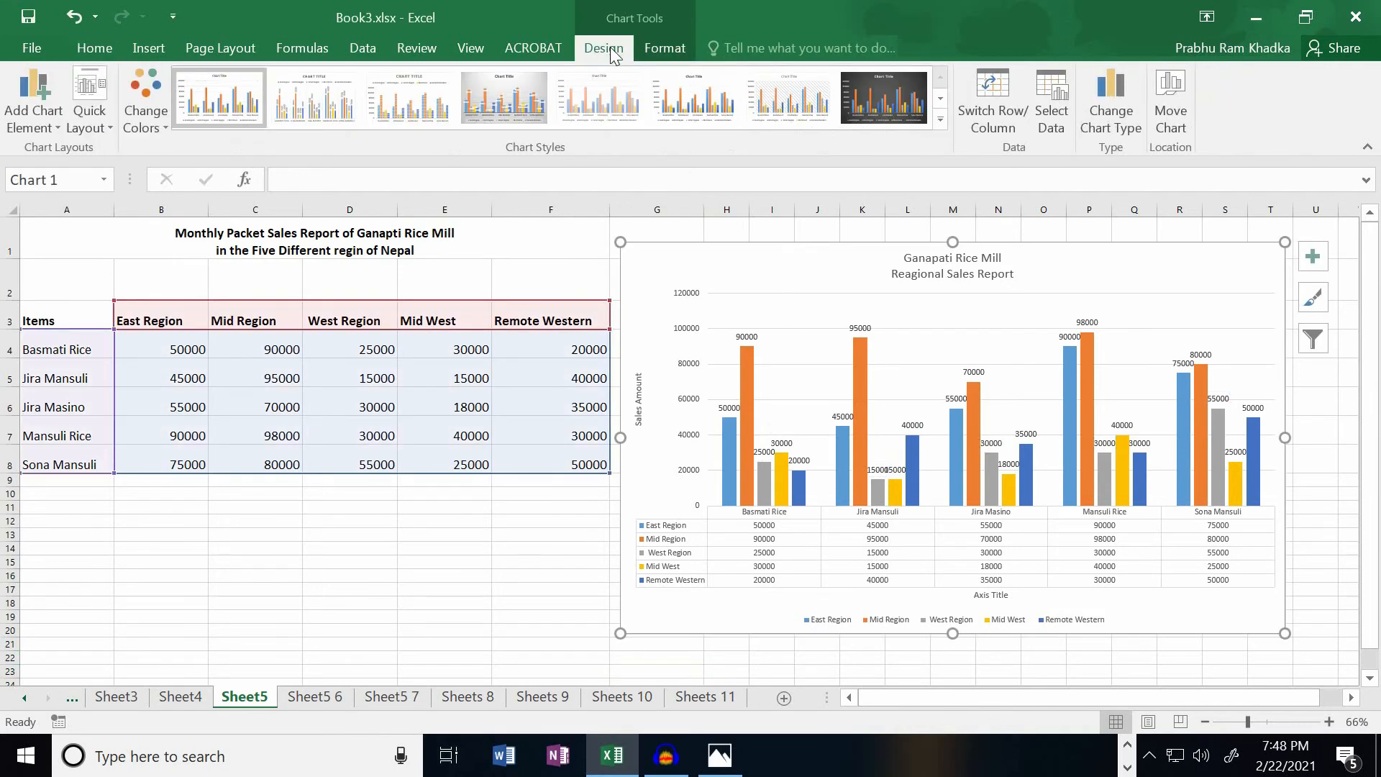
click(1115, 123)
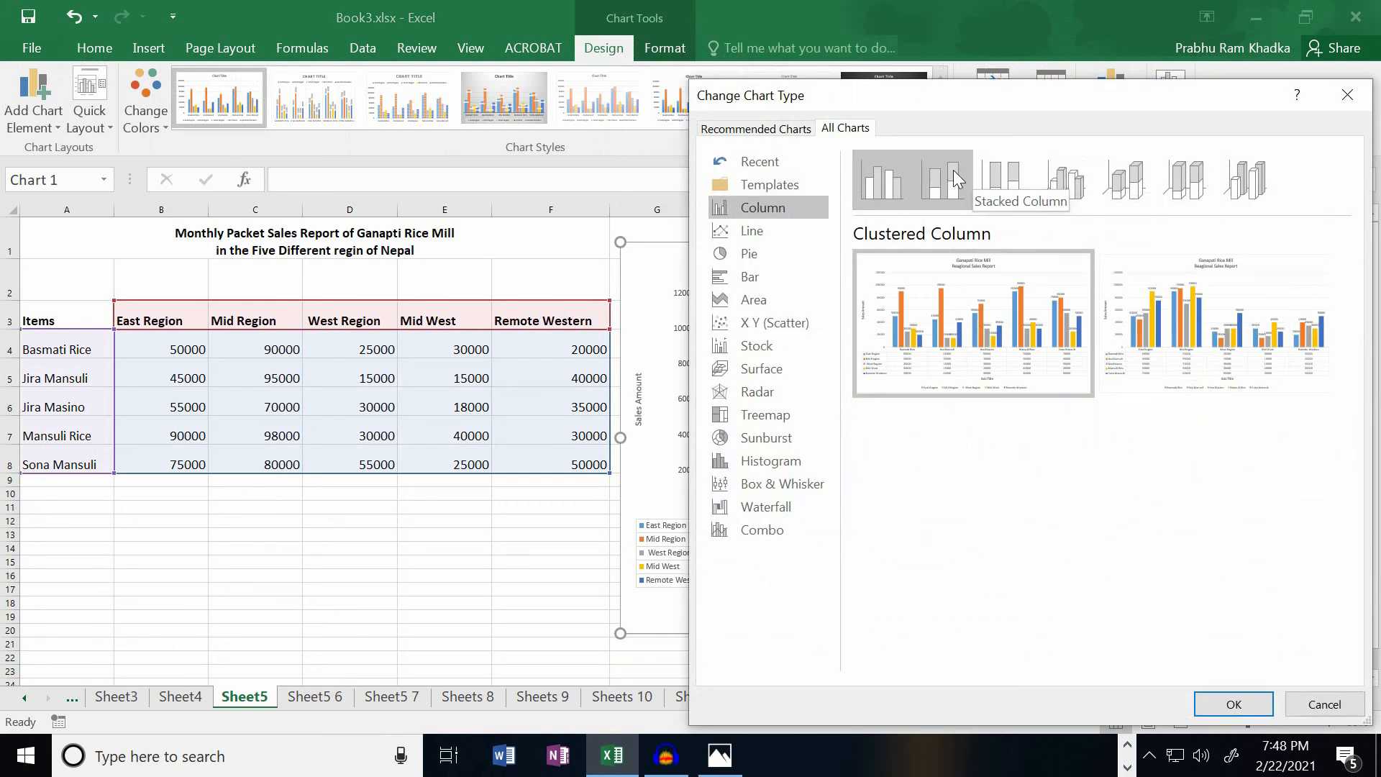
click(994, 187)
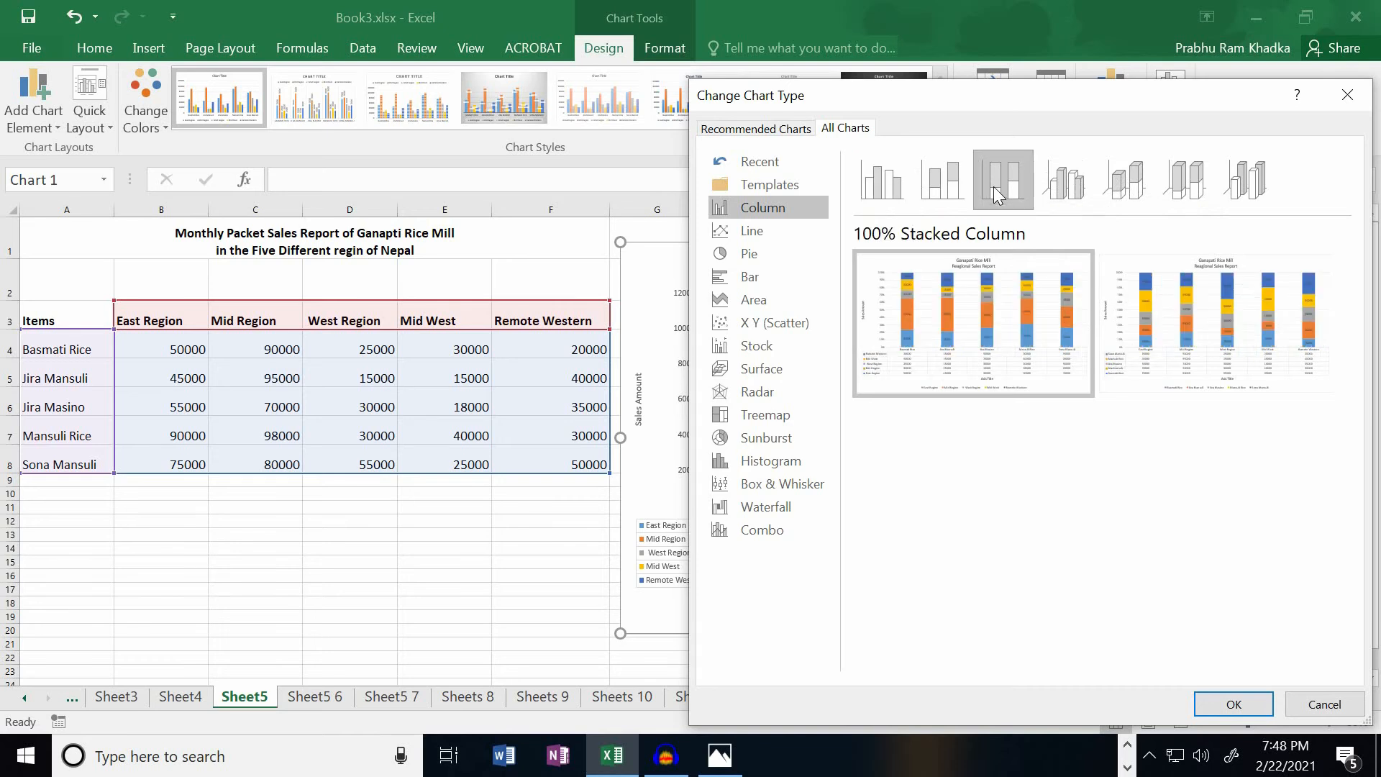
mouse_move(1011, 256)
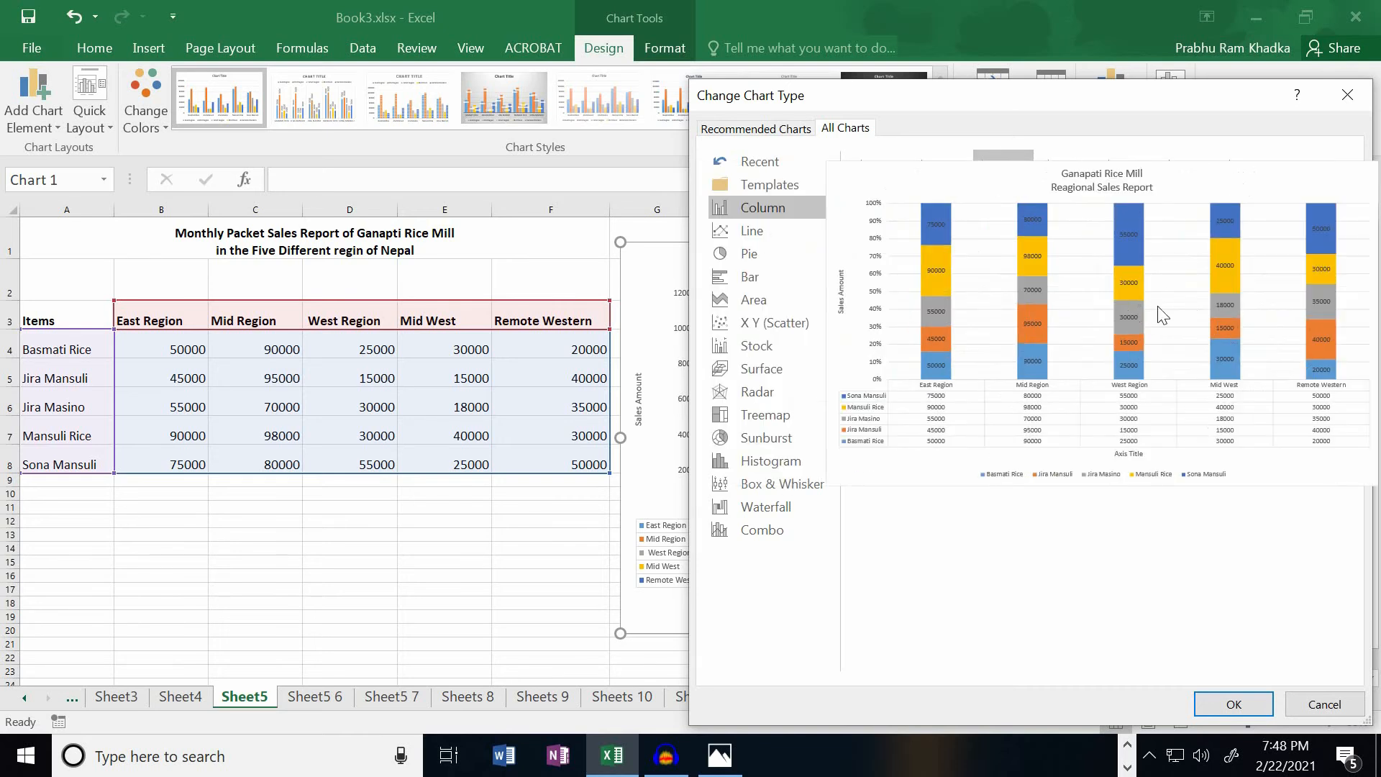
click(1229, 709)
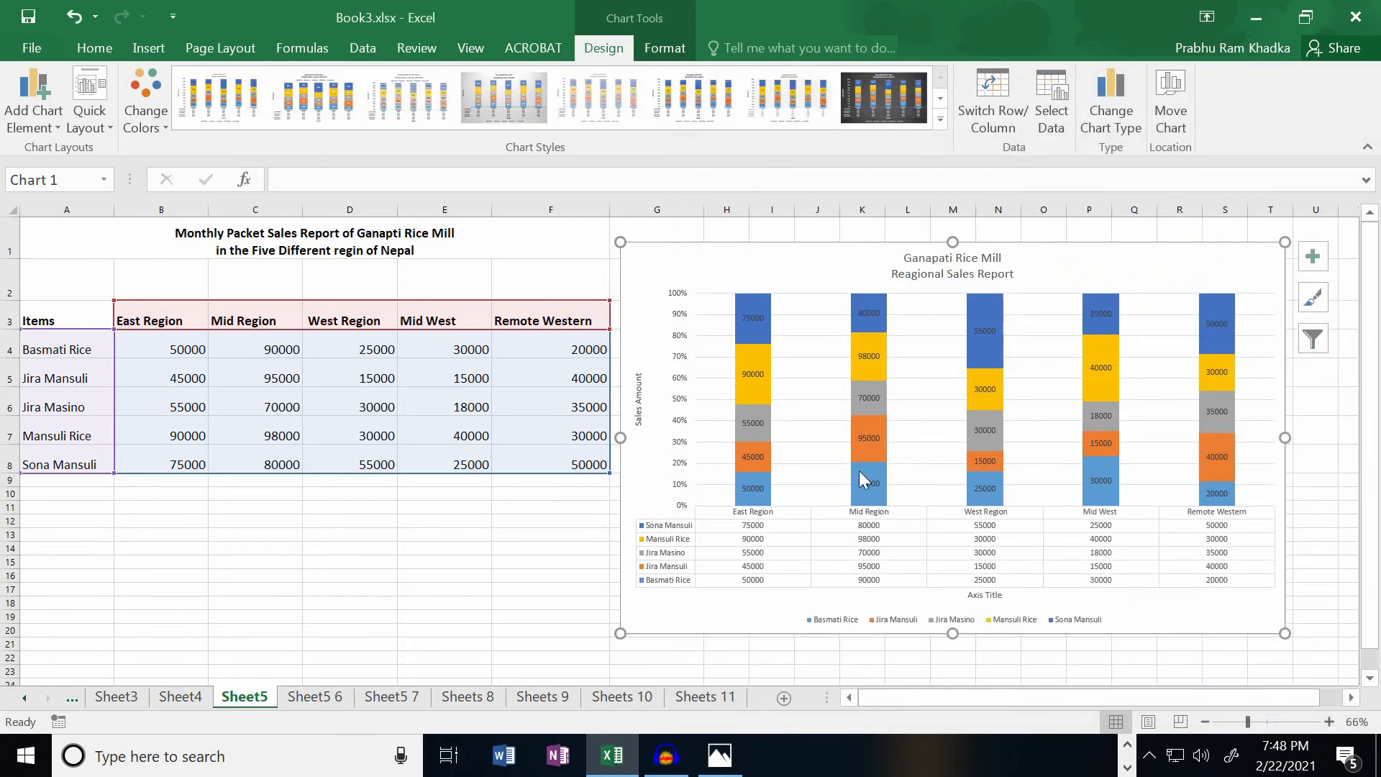
mouse_move(860, 469)
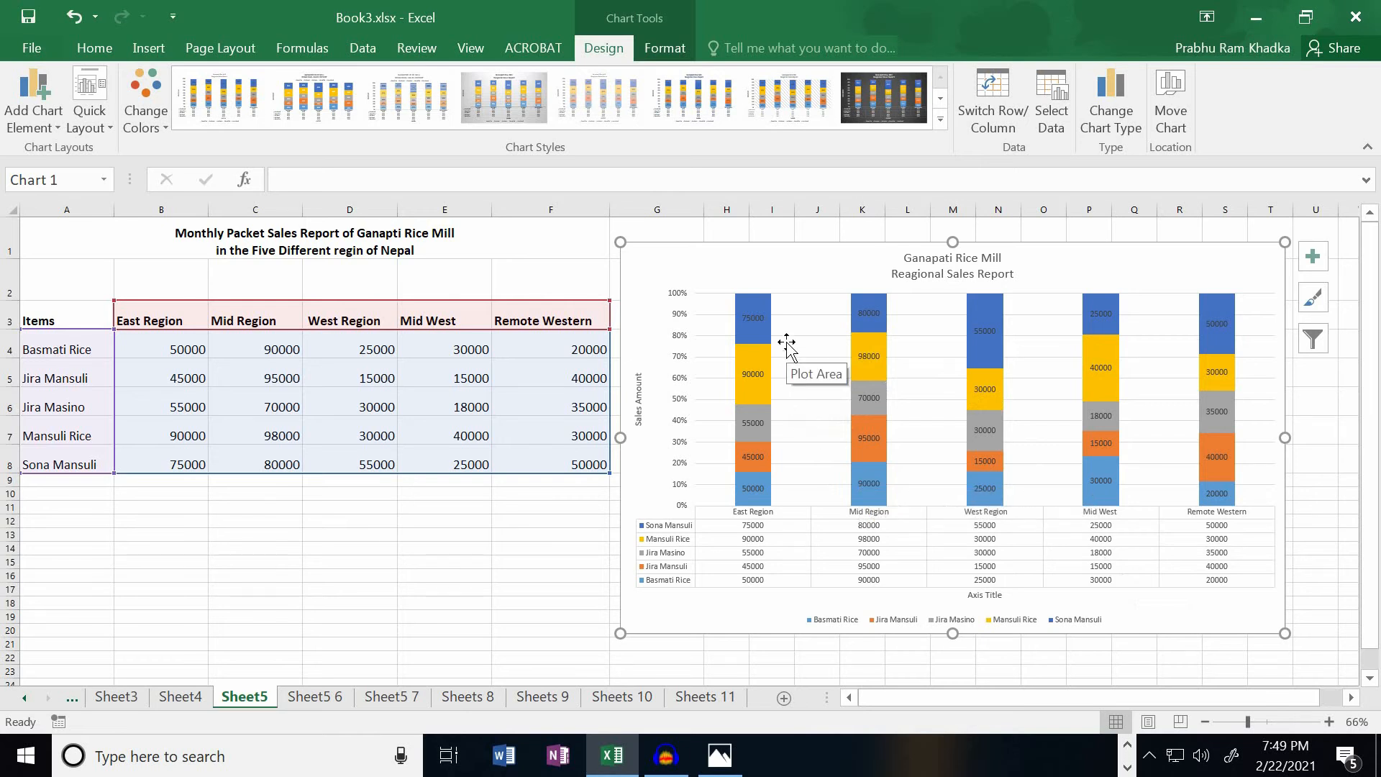
- Change the chart type to Line with Markers, using the variant with the rice items along the horizontal axis
click(1098, 134)
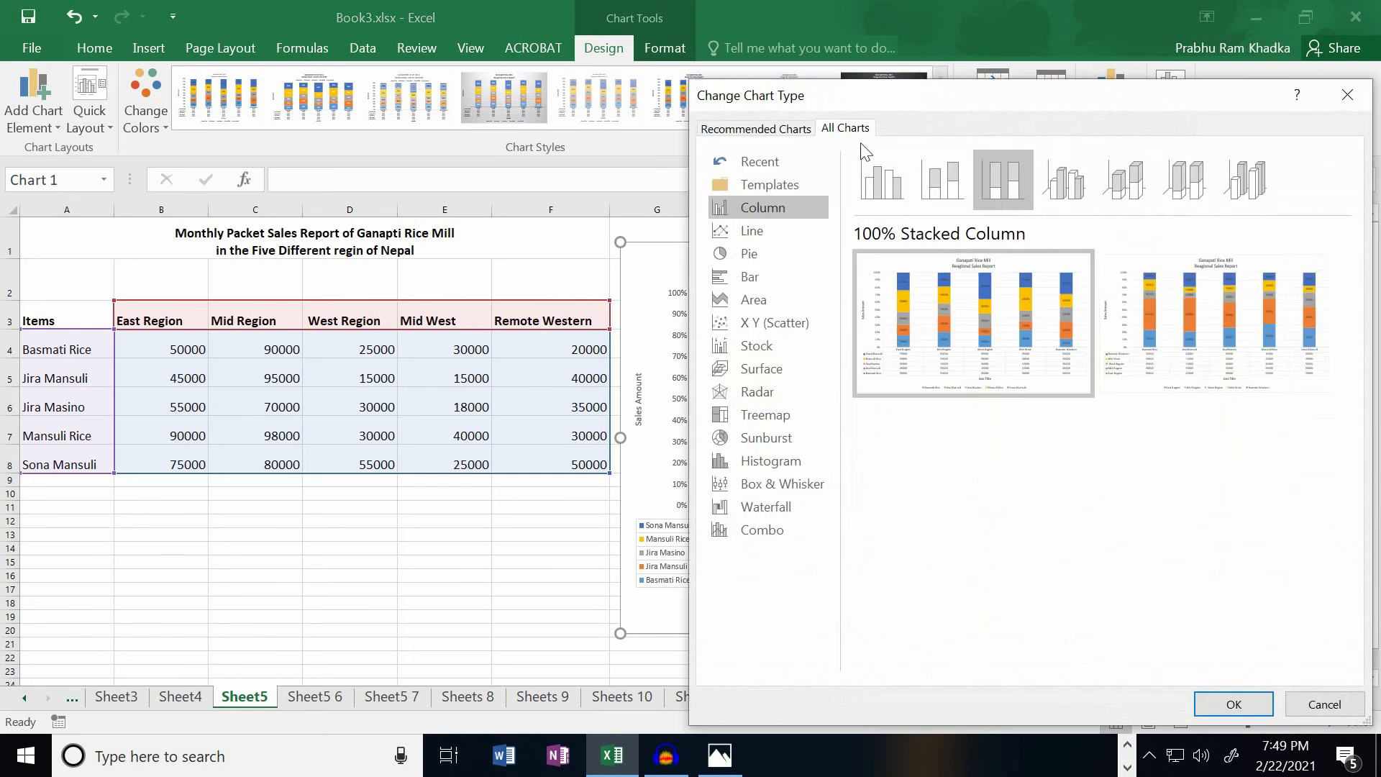
click(753, 236)
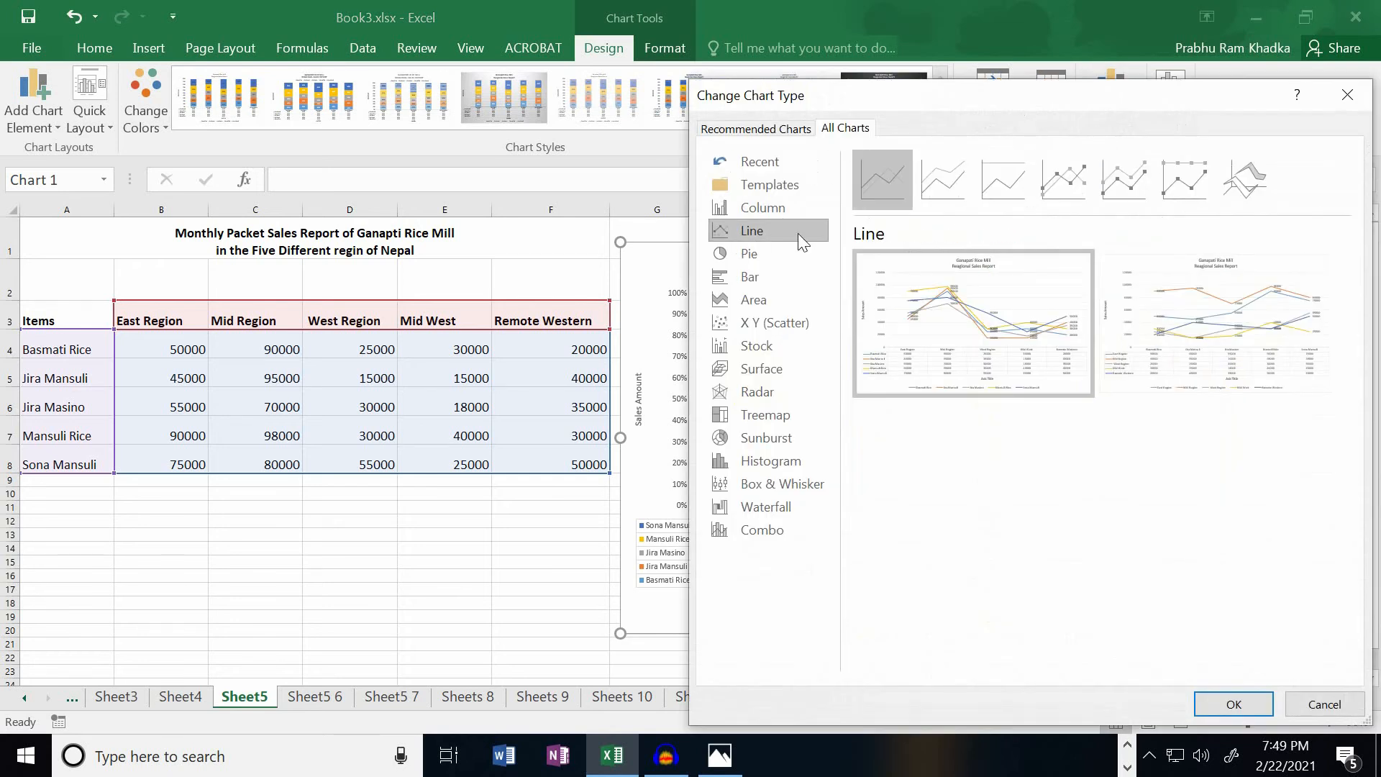
click(1043, 193)
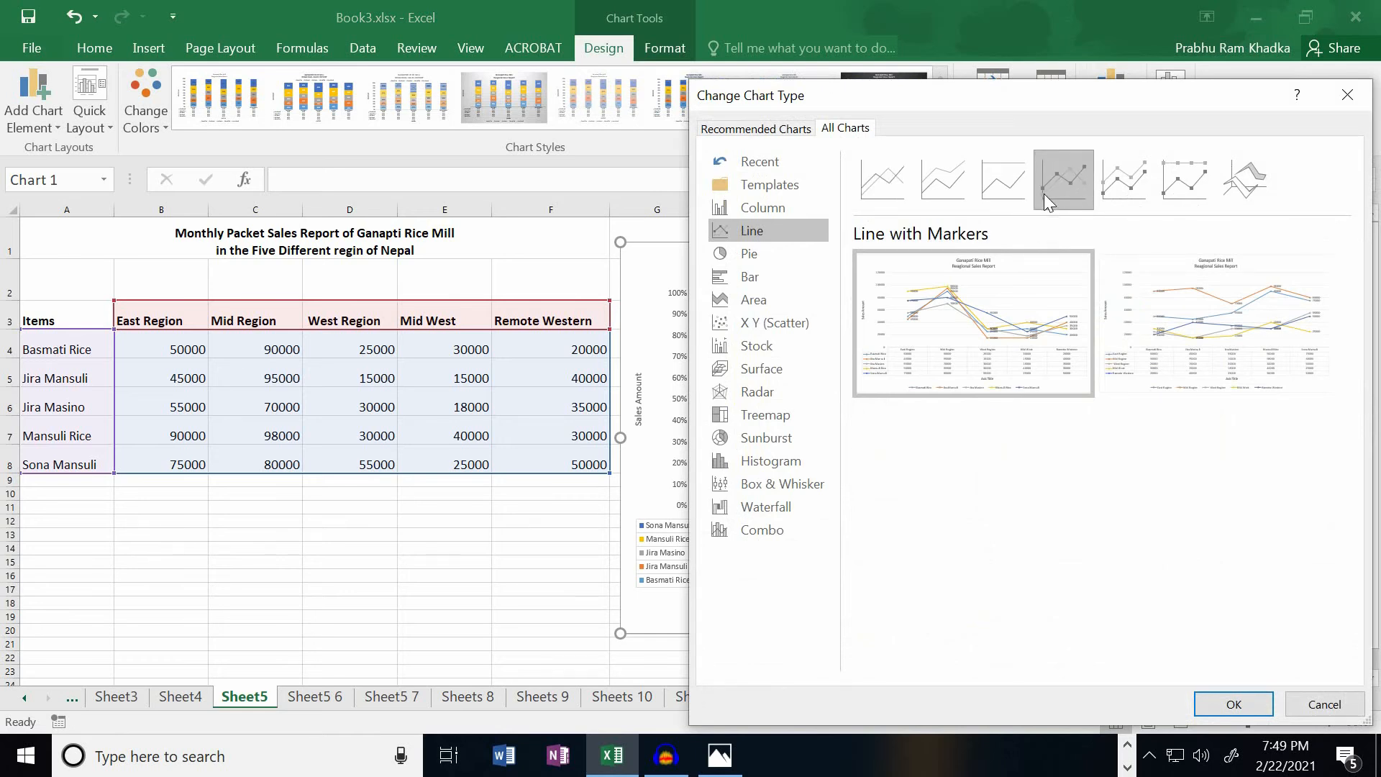
click(1139, 281)
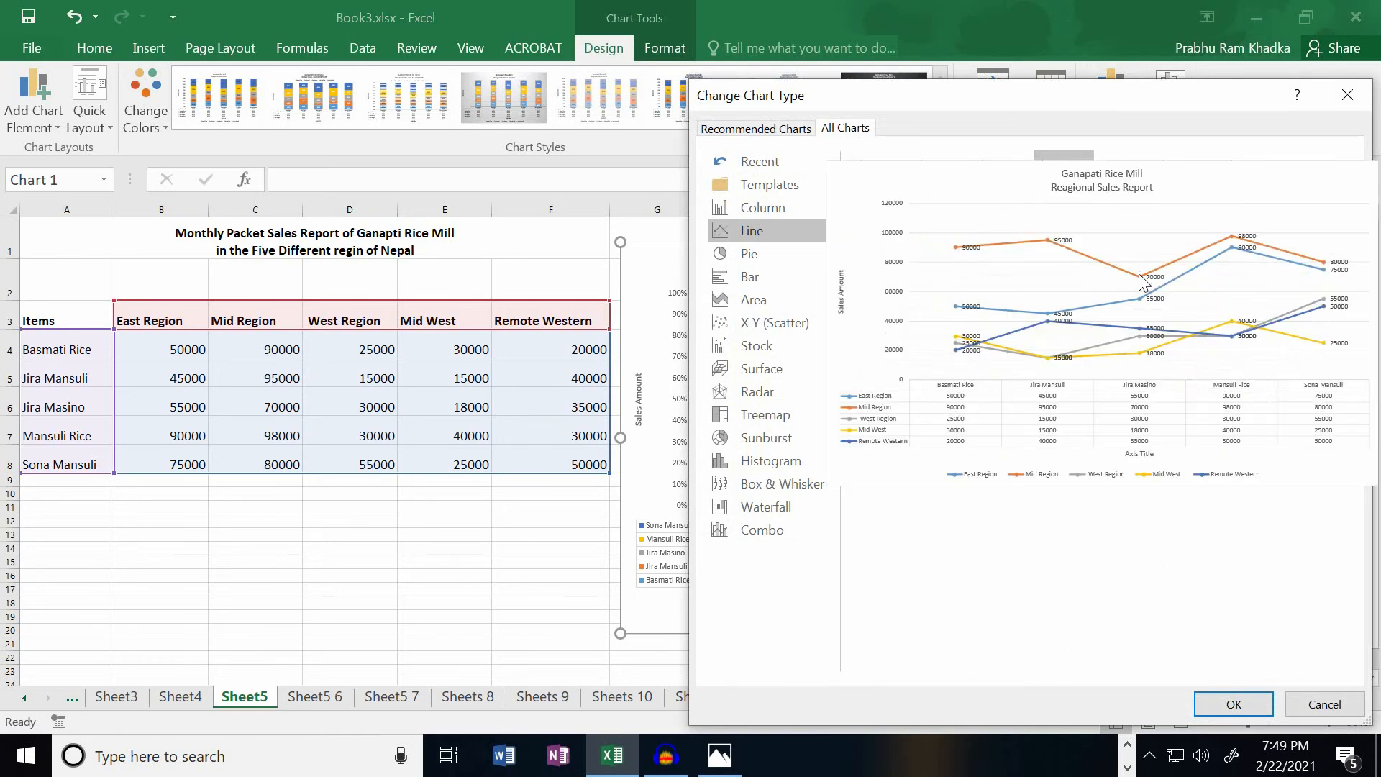
click(1231, 705)
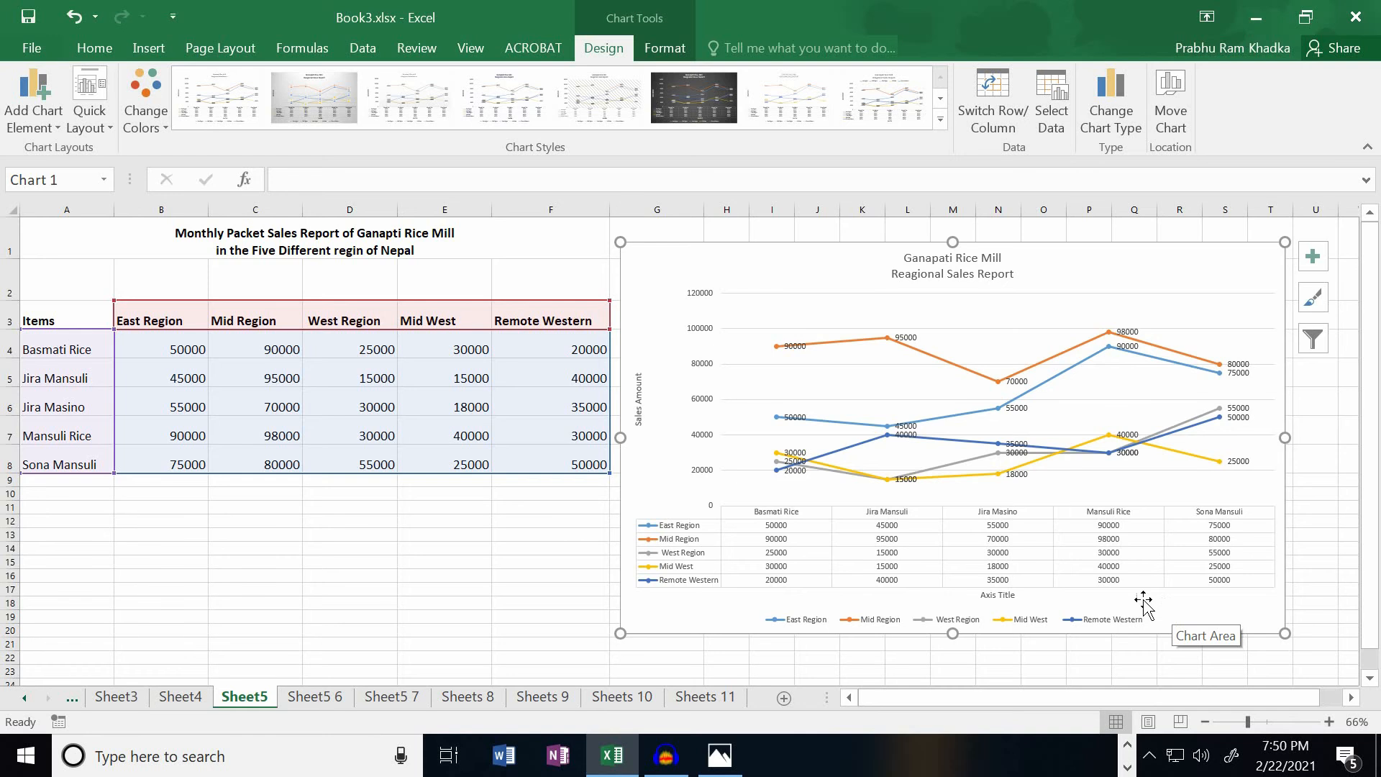
- On Sheet5 6, insert a Clustered Column - Line on Secondary Axis combo chart from the sales data in A3:F8
click(321, 697)
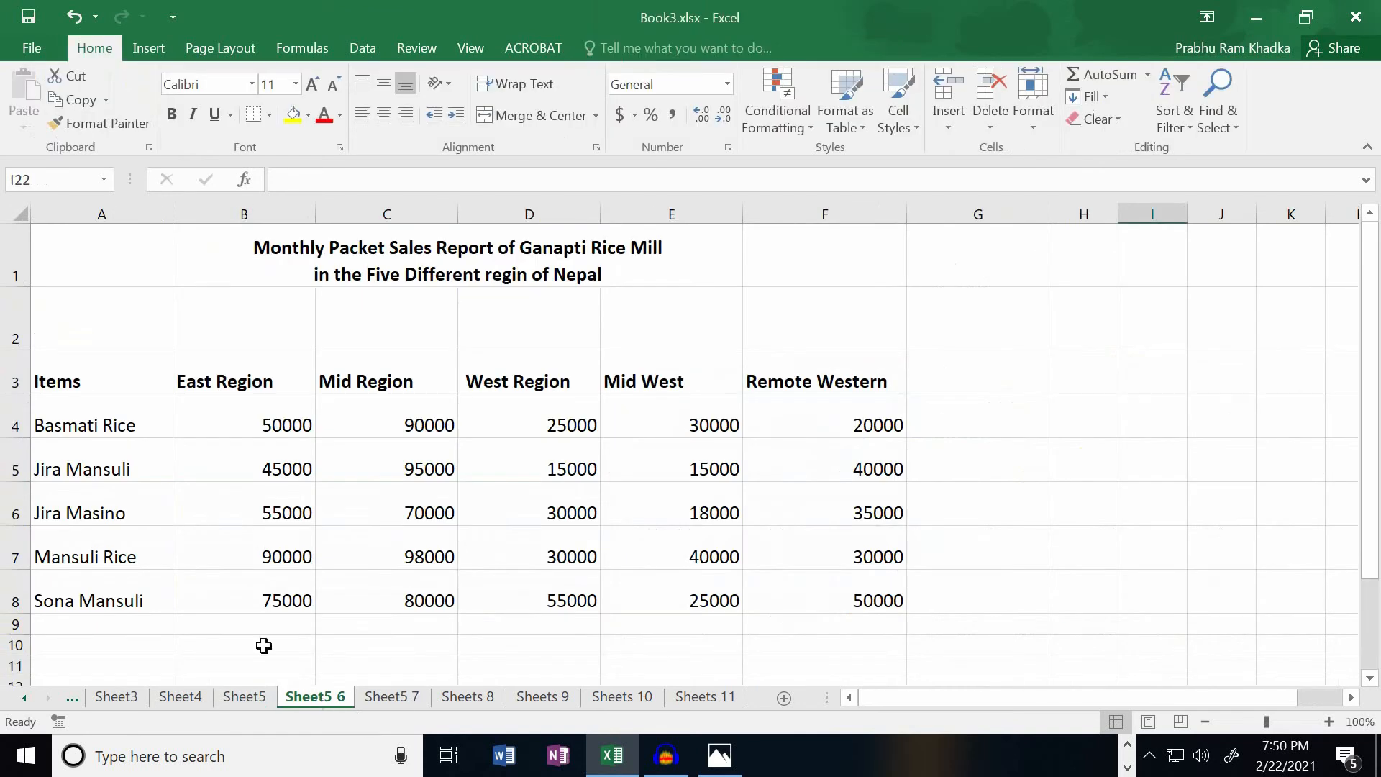
drag(50, 379, 892, 597)
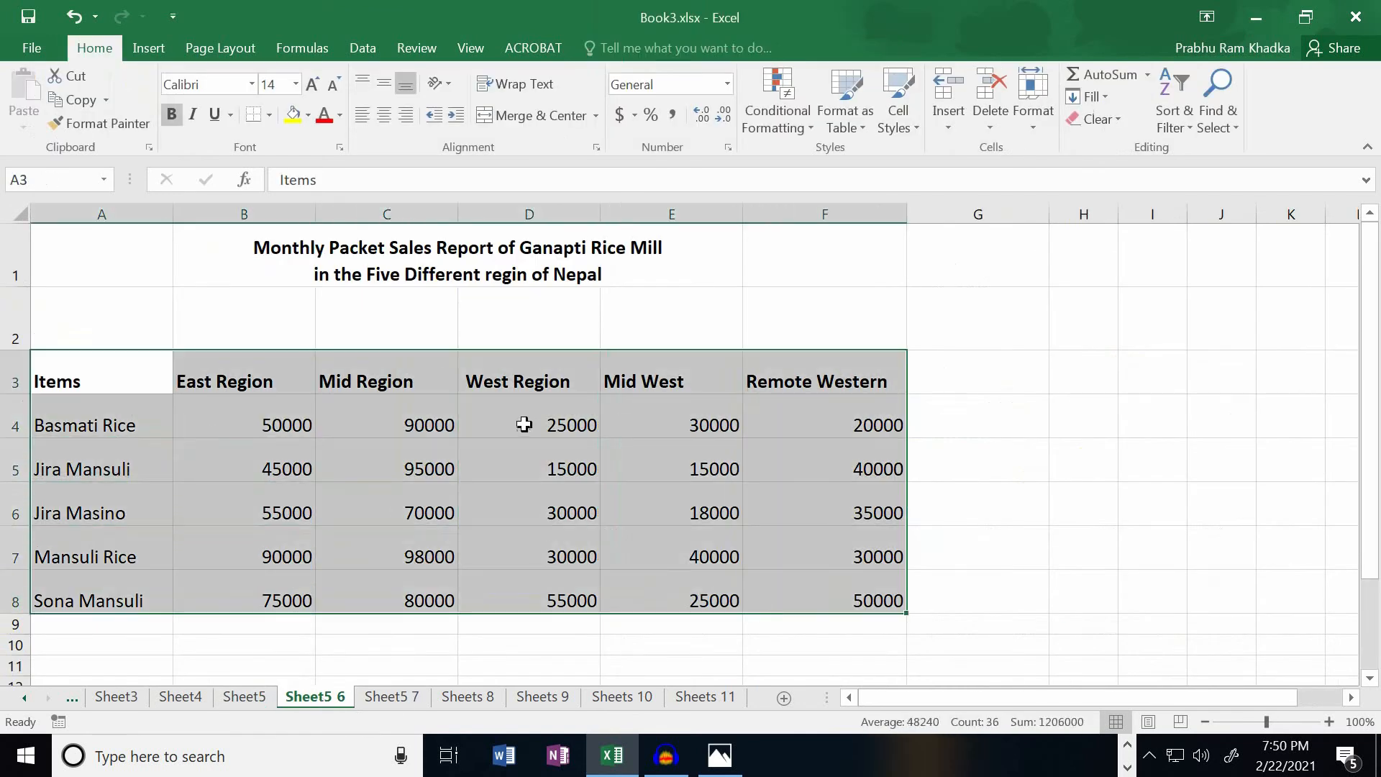
click(150, 52)
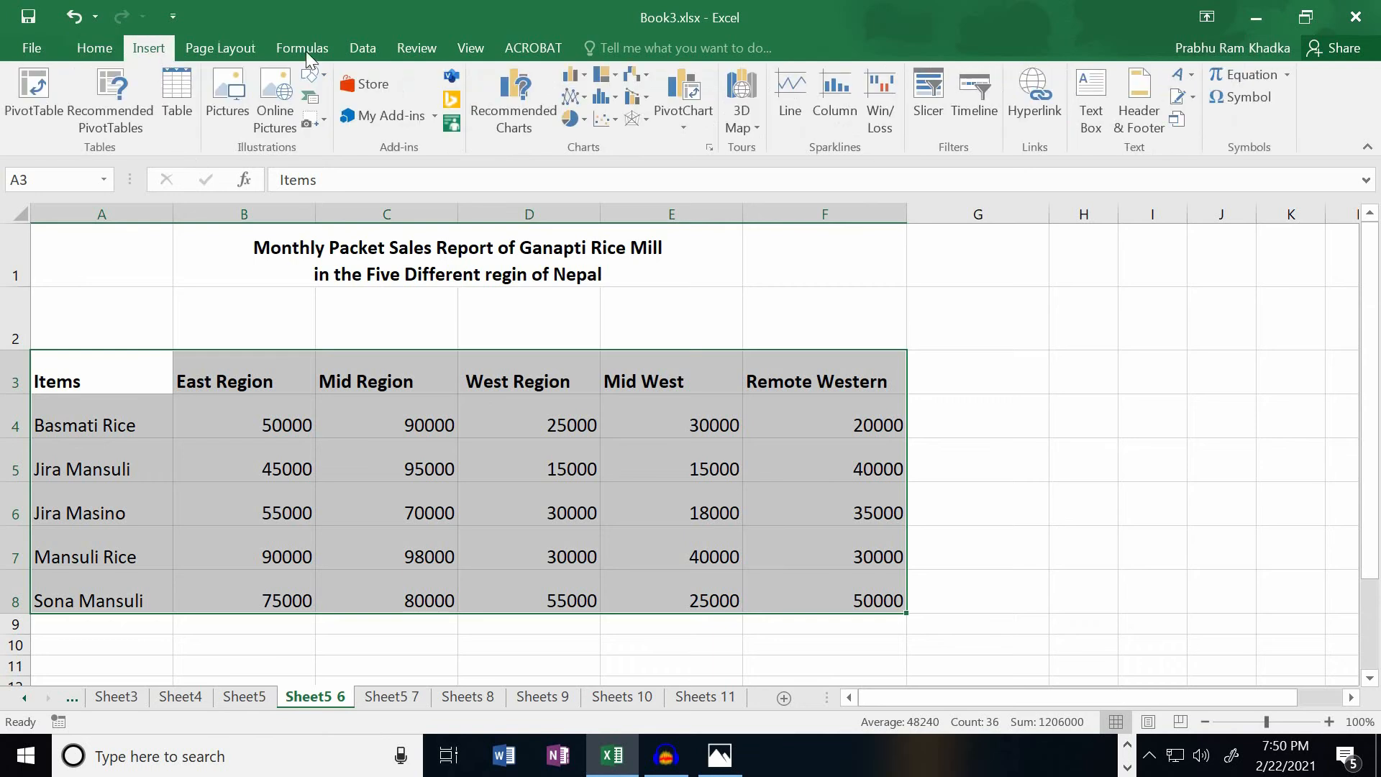
click(713, 148)
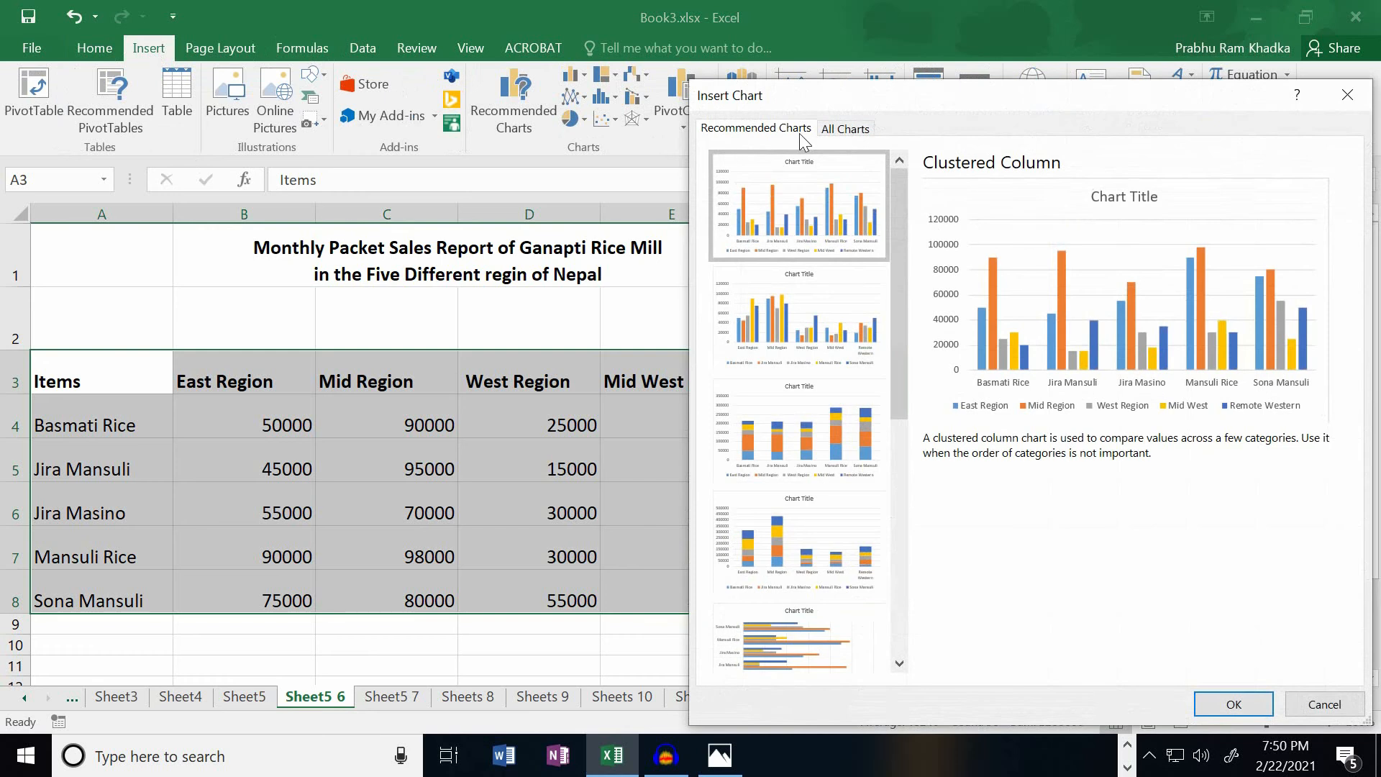
click(841, 129)
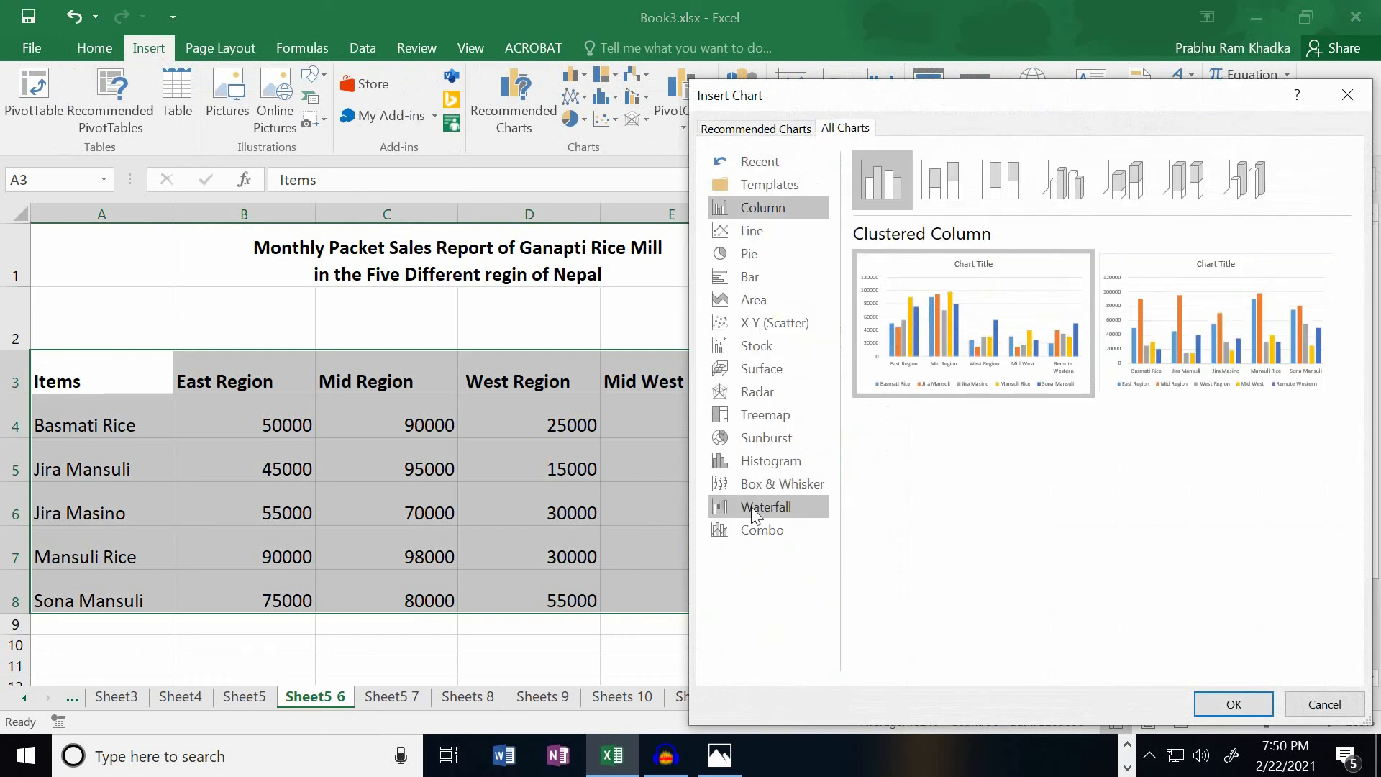
click(756, 530)
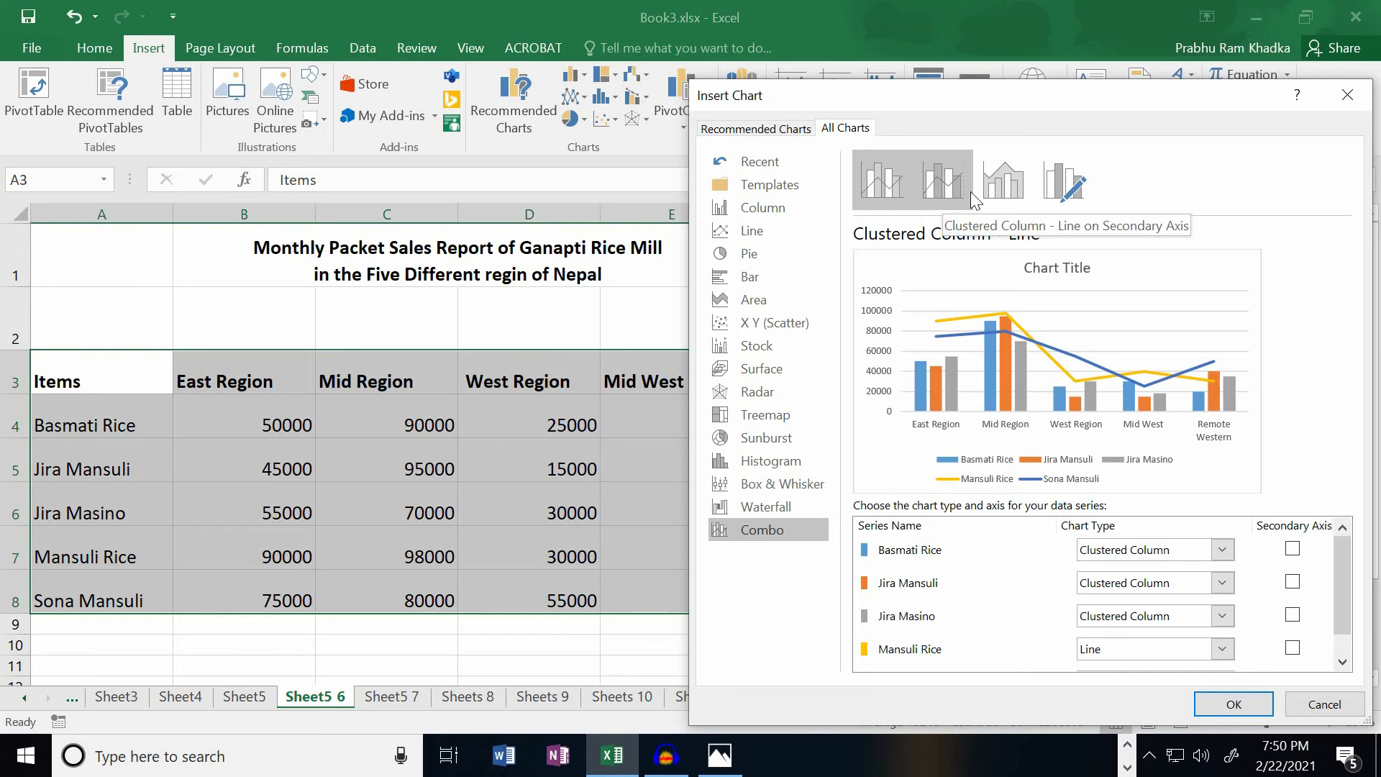
click(943, 197)
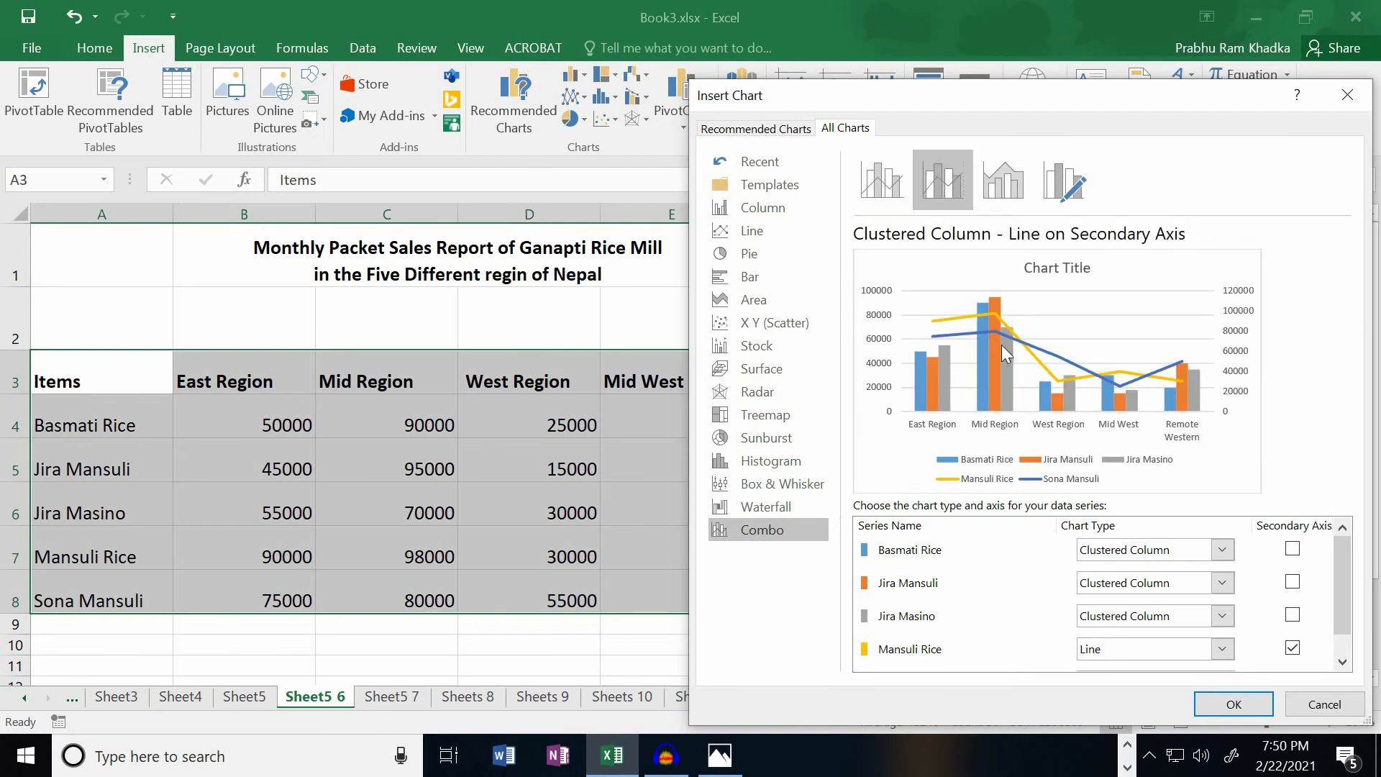
click(1215, 704)
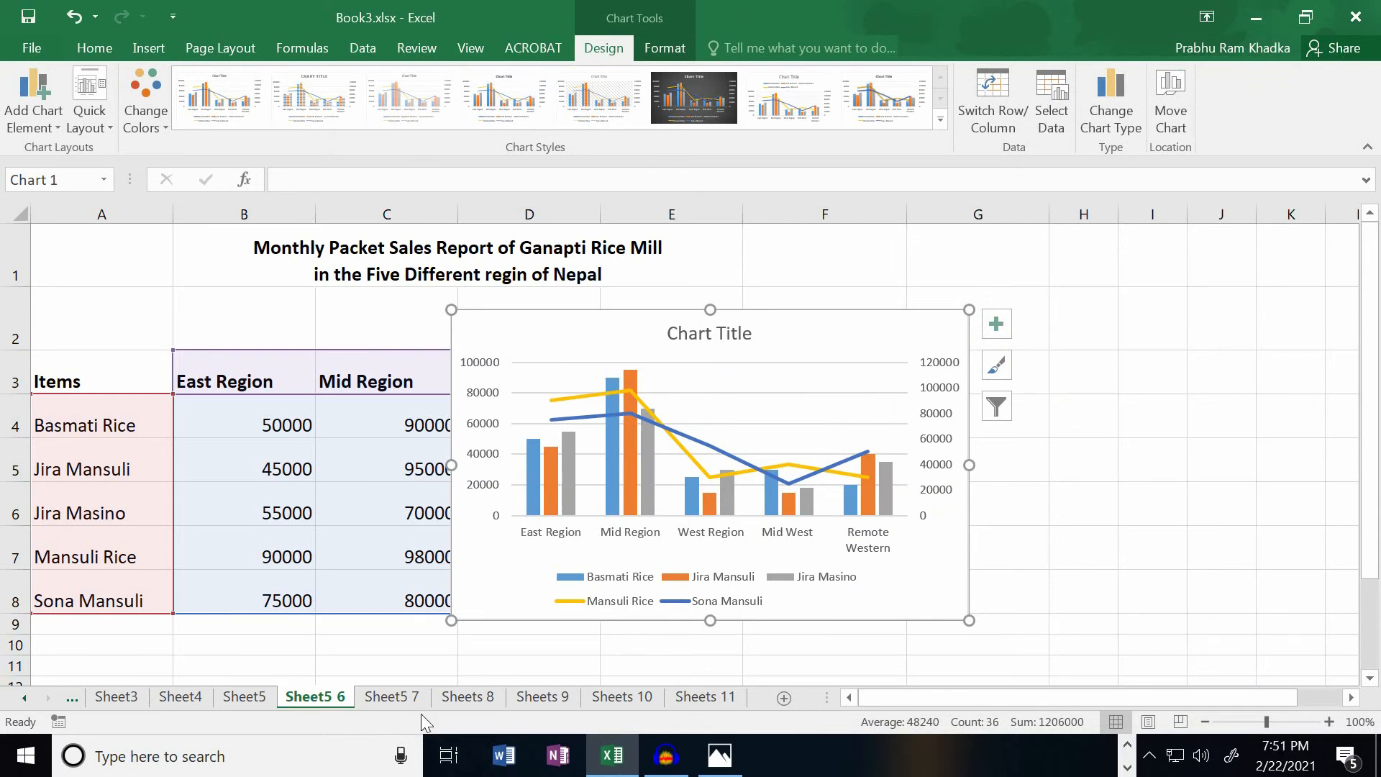
- On Sheet5 7, insert a Clustered Column chart from A3:F8, using the variant with the rice items along the horizontal axis
click(388, 697)
click(48, 373)
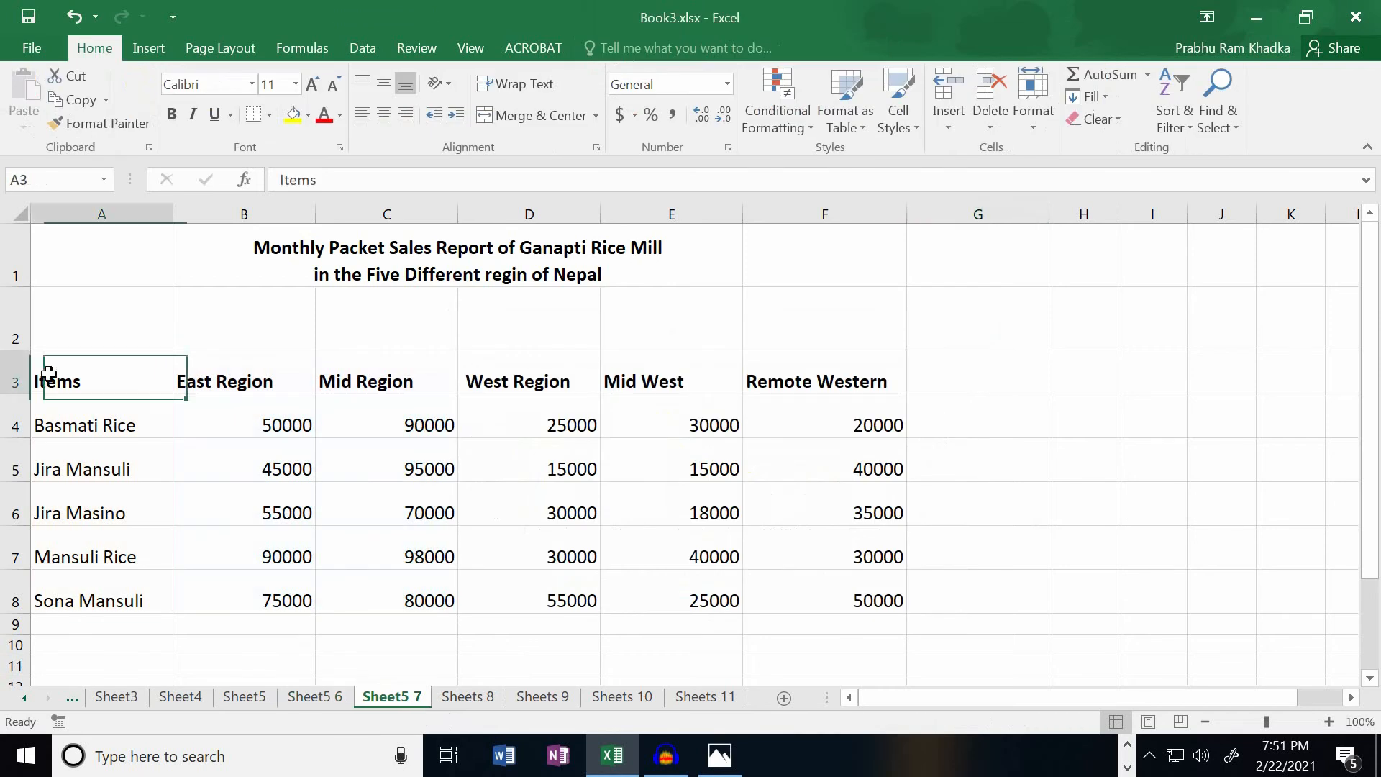
drag(48, 372, 794, 599)
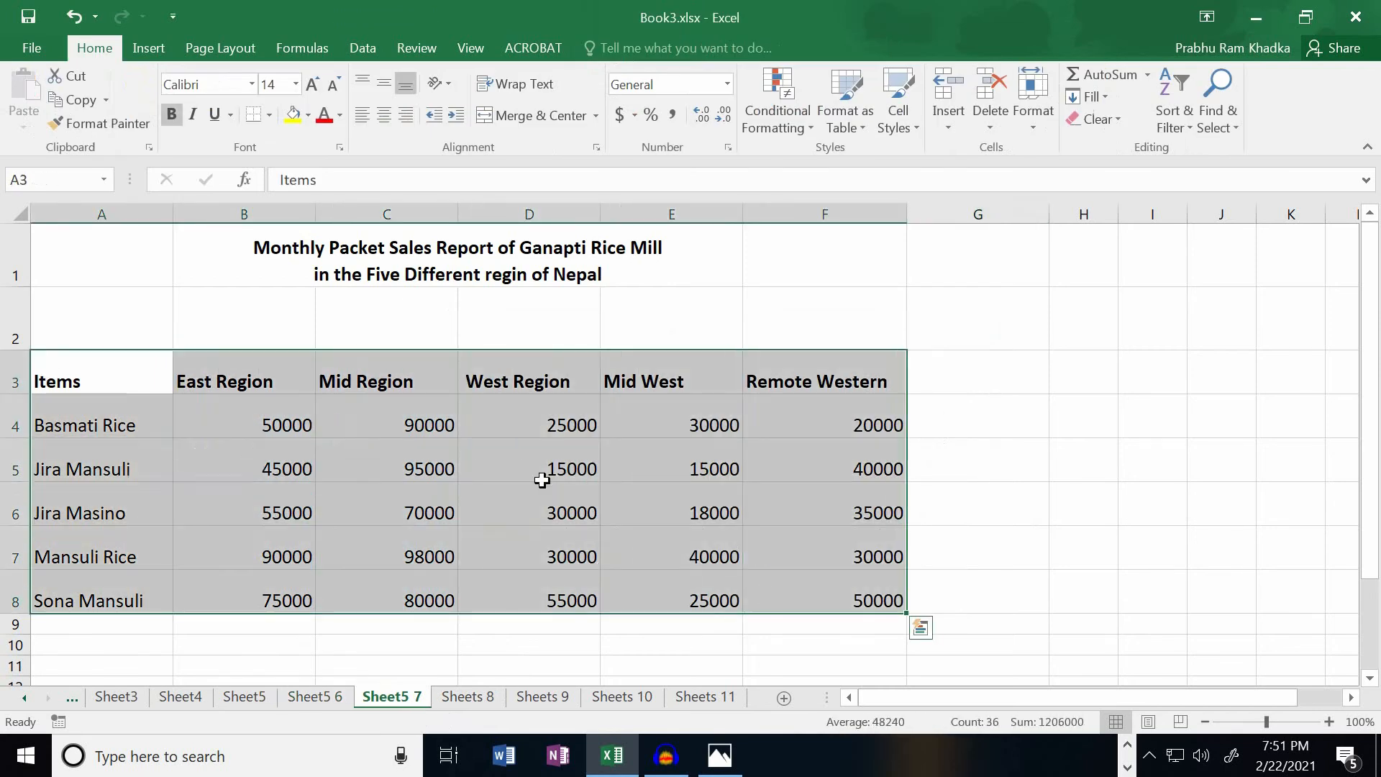
click(143, 48)
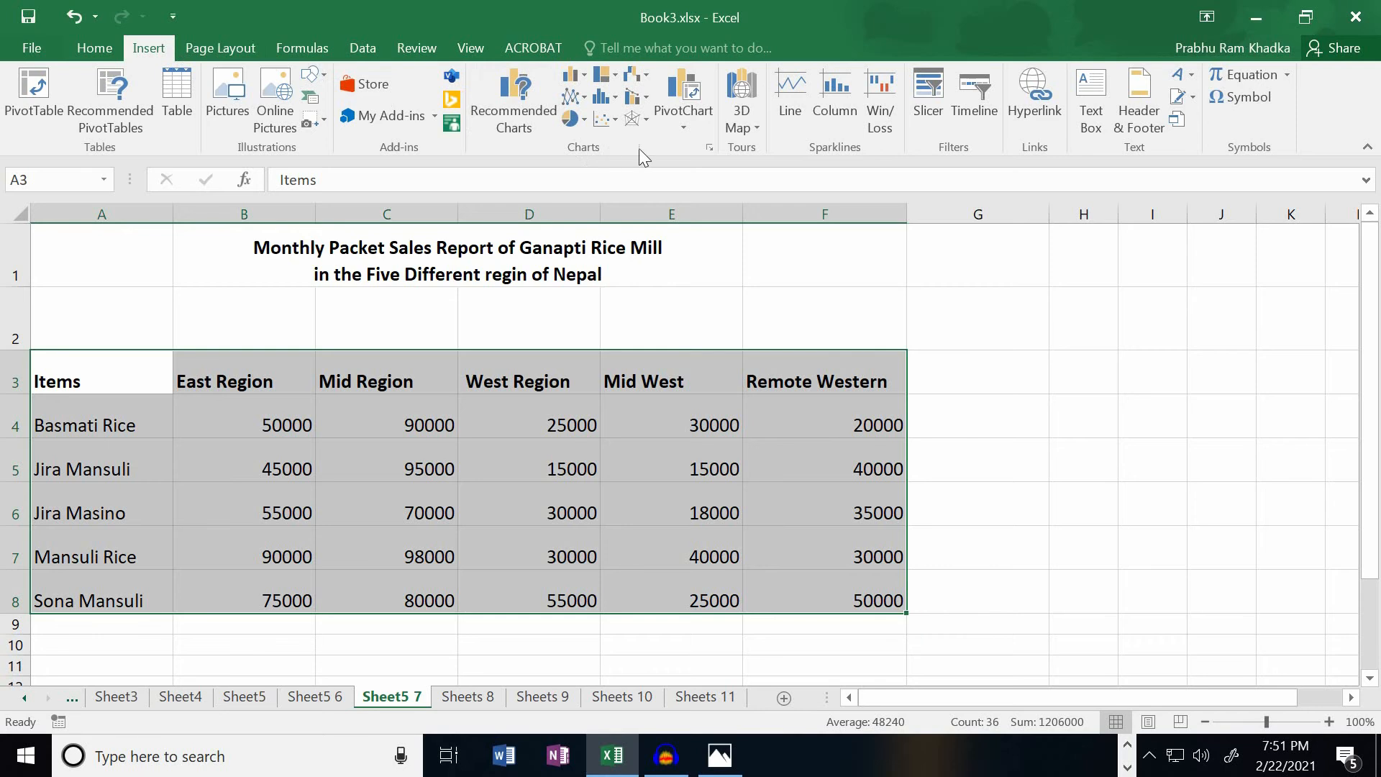
click(712, 147)
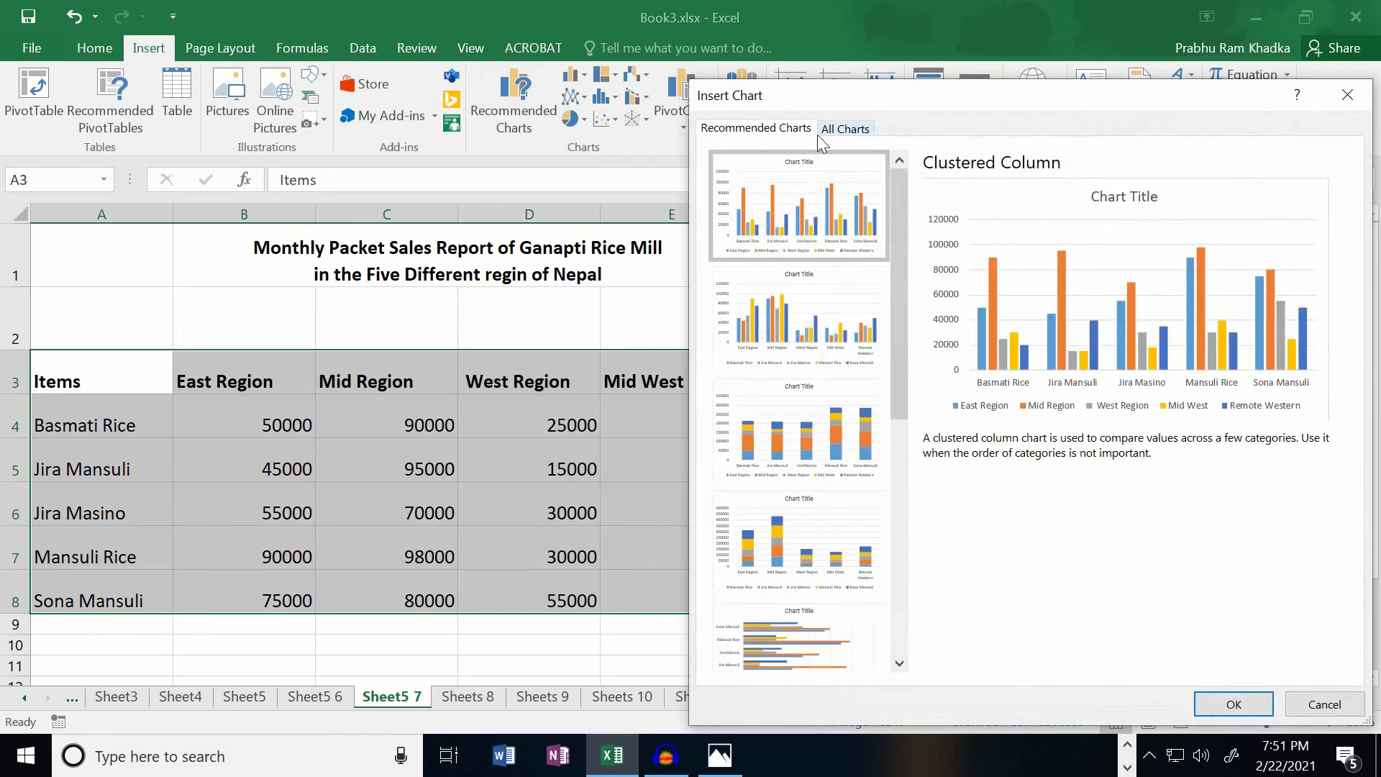
click(831, 132)
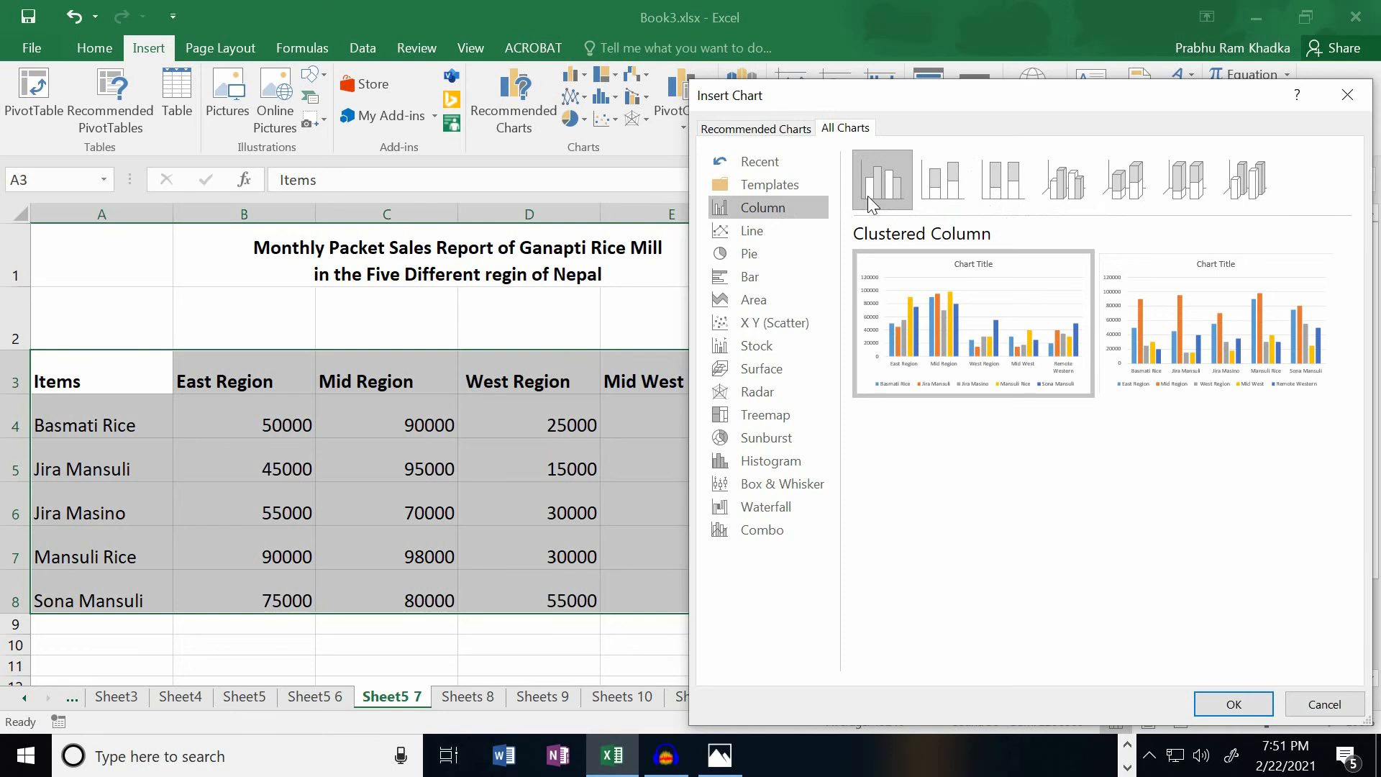
mouse_move(999, 284)
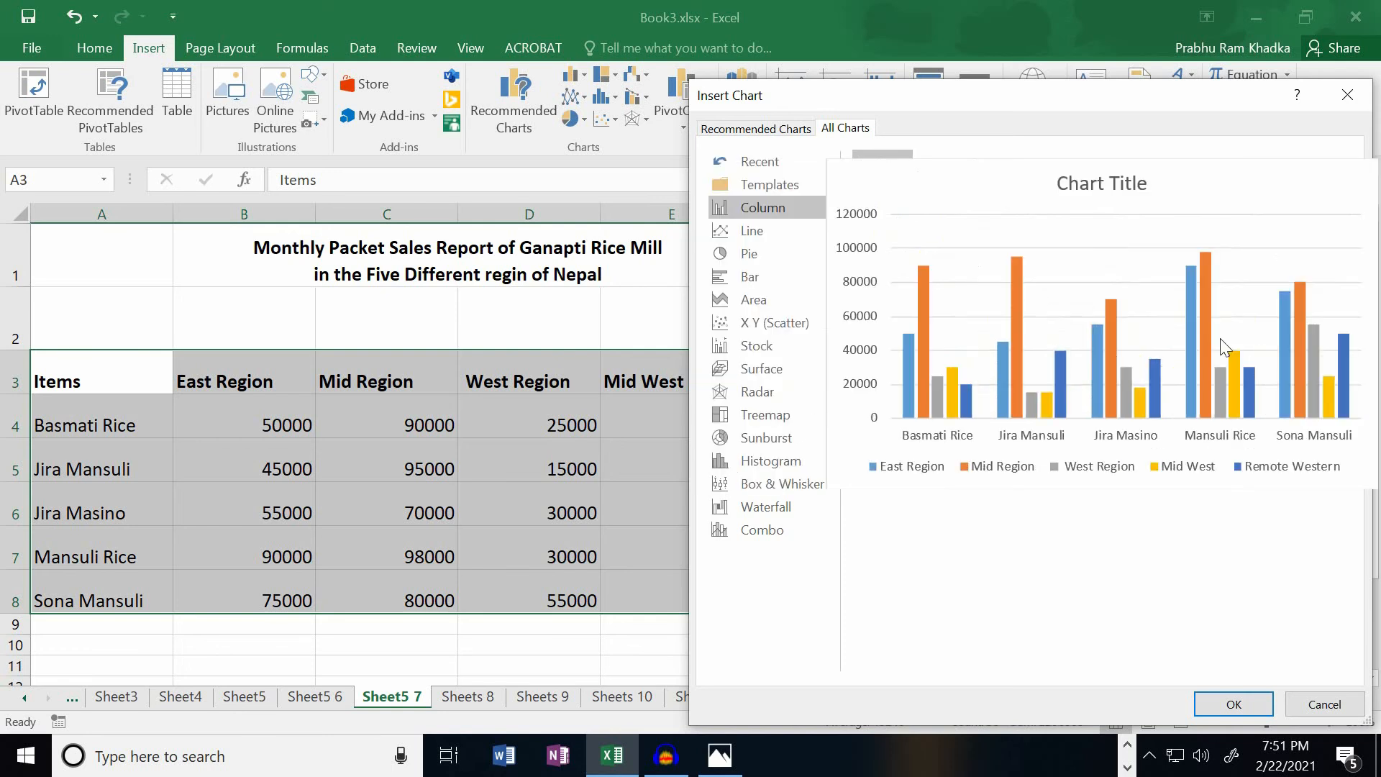
click(1232, 704)
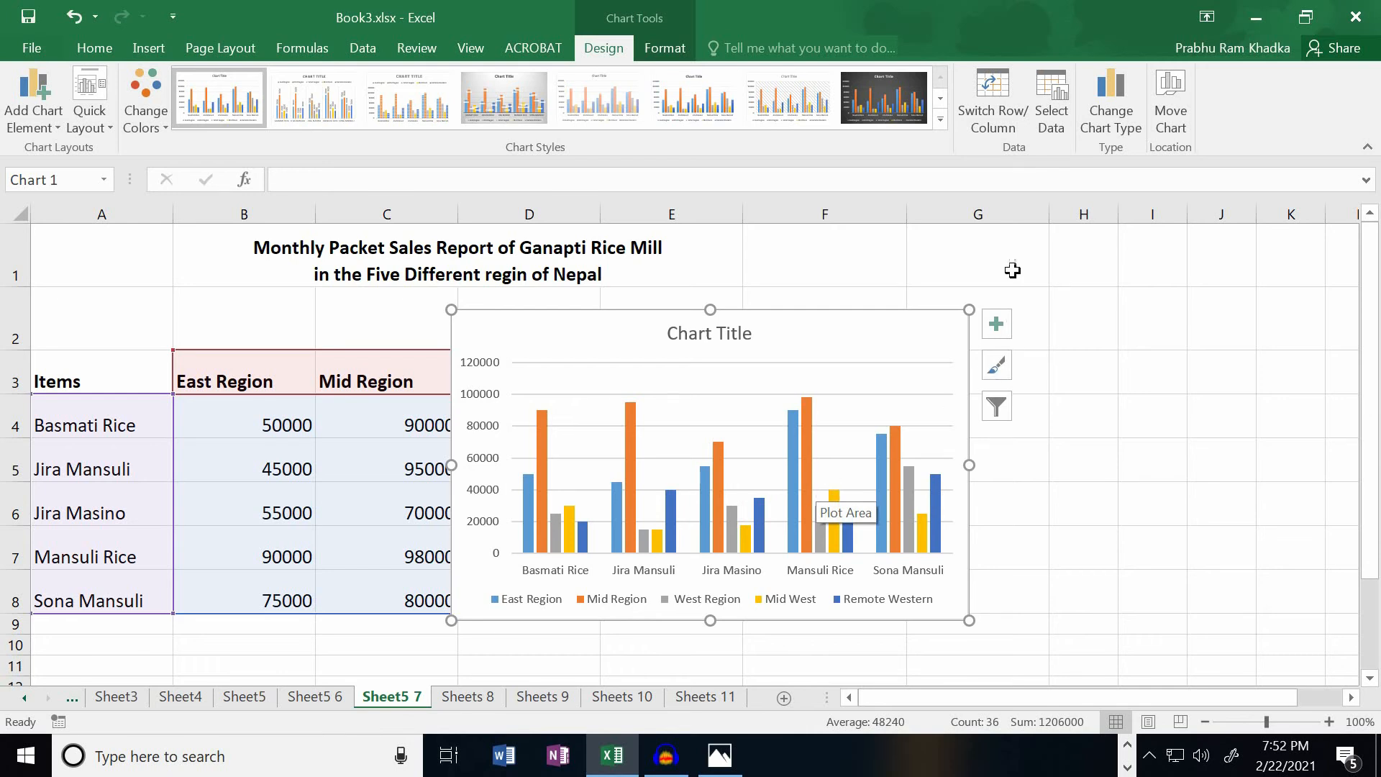
- Switch the chart's rows and columns so the regions form the horizontal axis, and move the chart below the sales table
click(1021, 119)
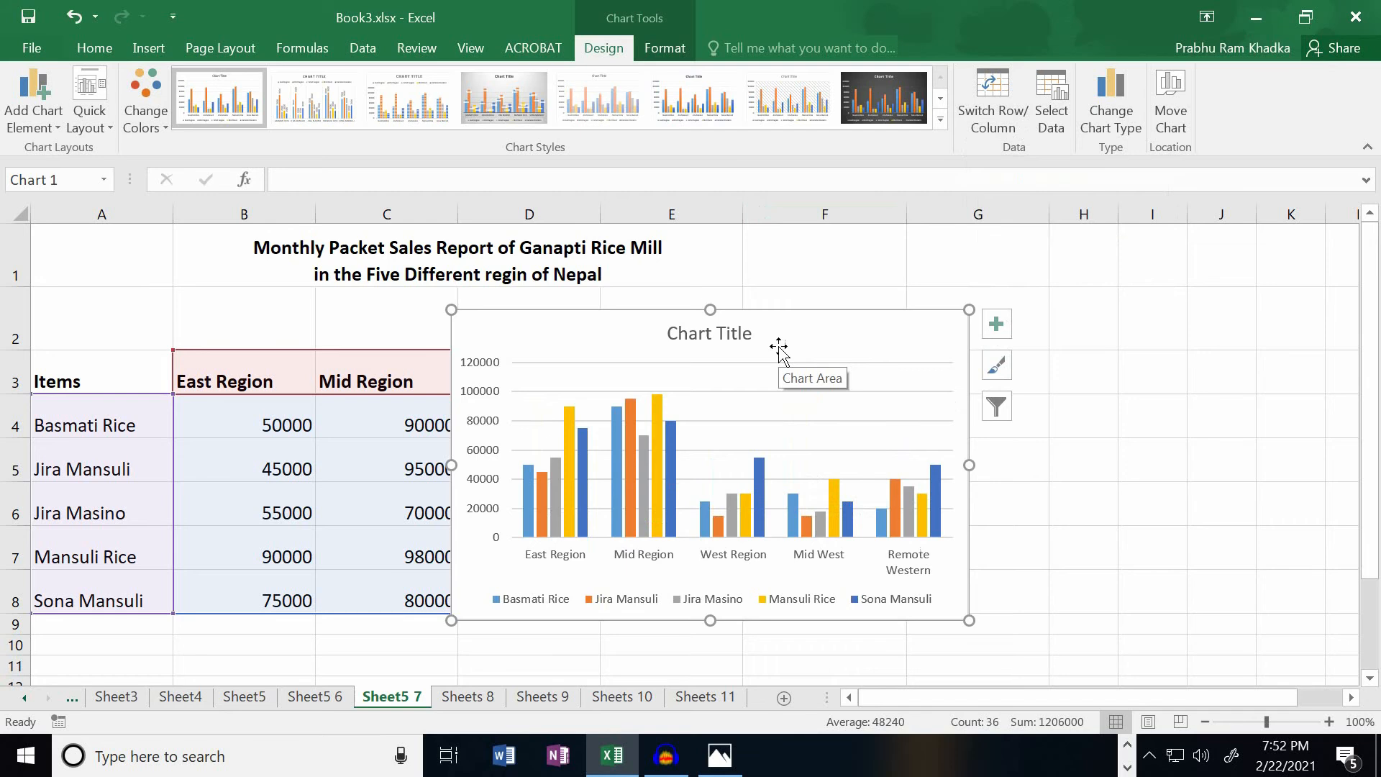
drag(779, 347, 1005, 361)
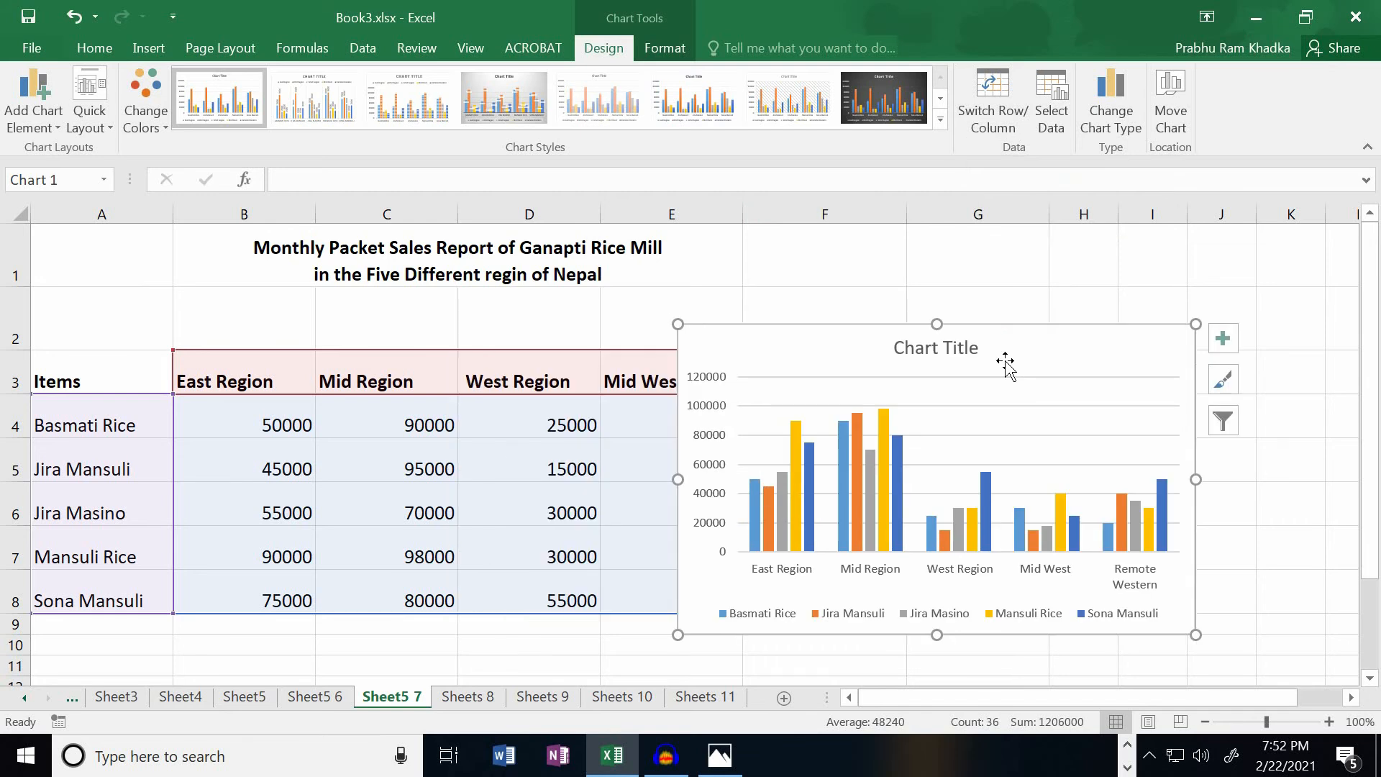
scroll(1005, 364, down, 3)
scroll(823, 342, up, 3)
drag(823, 340, 316, 662)
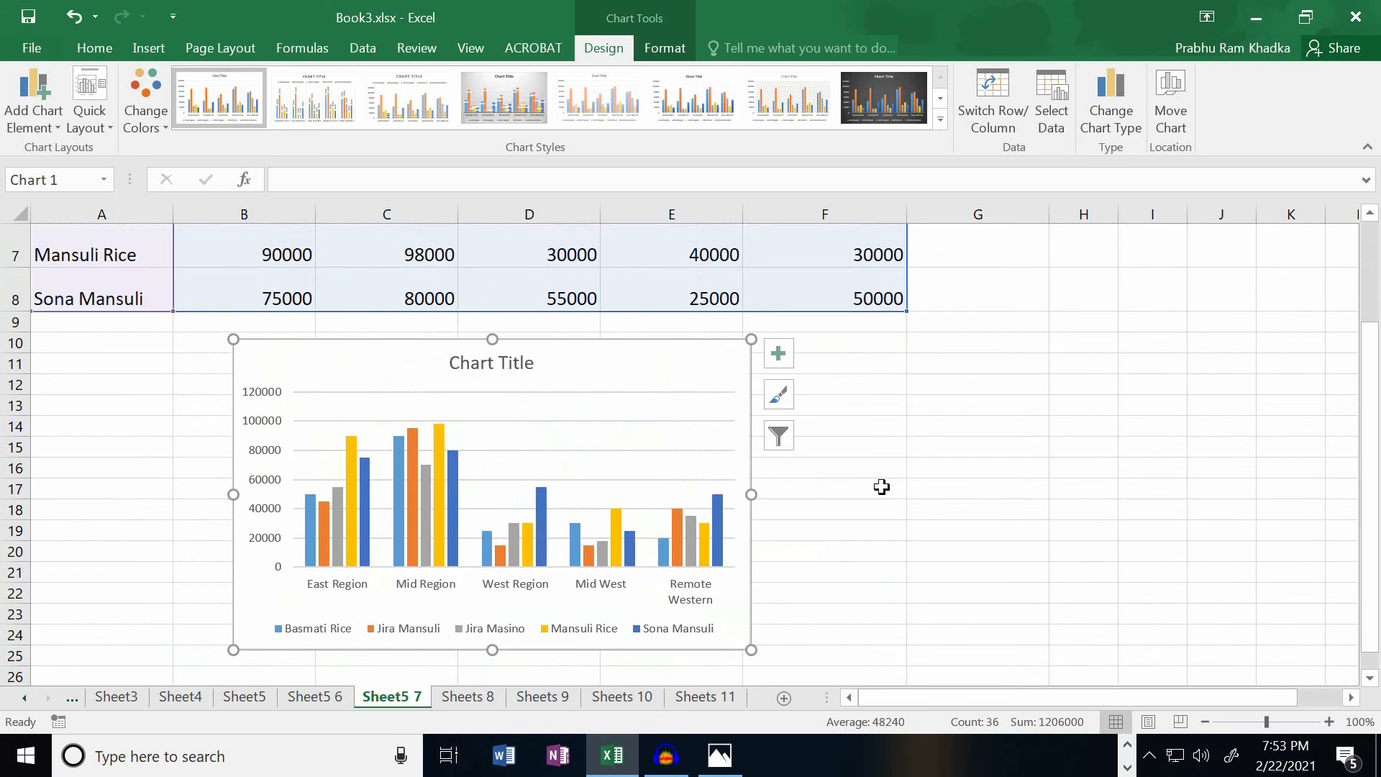
click(881, 486)
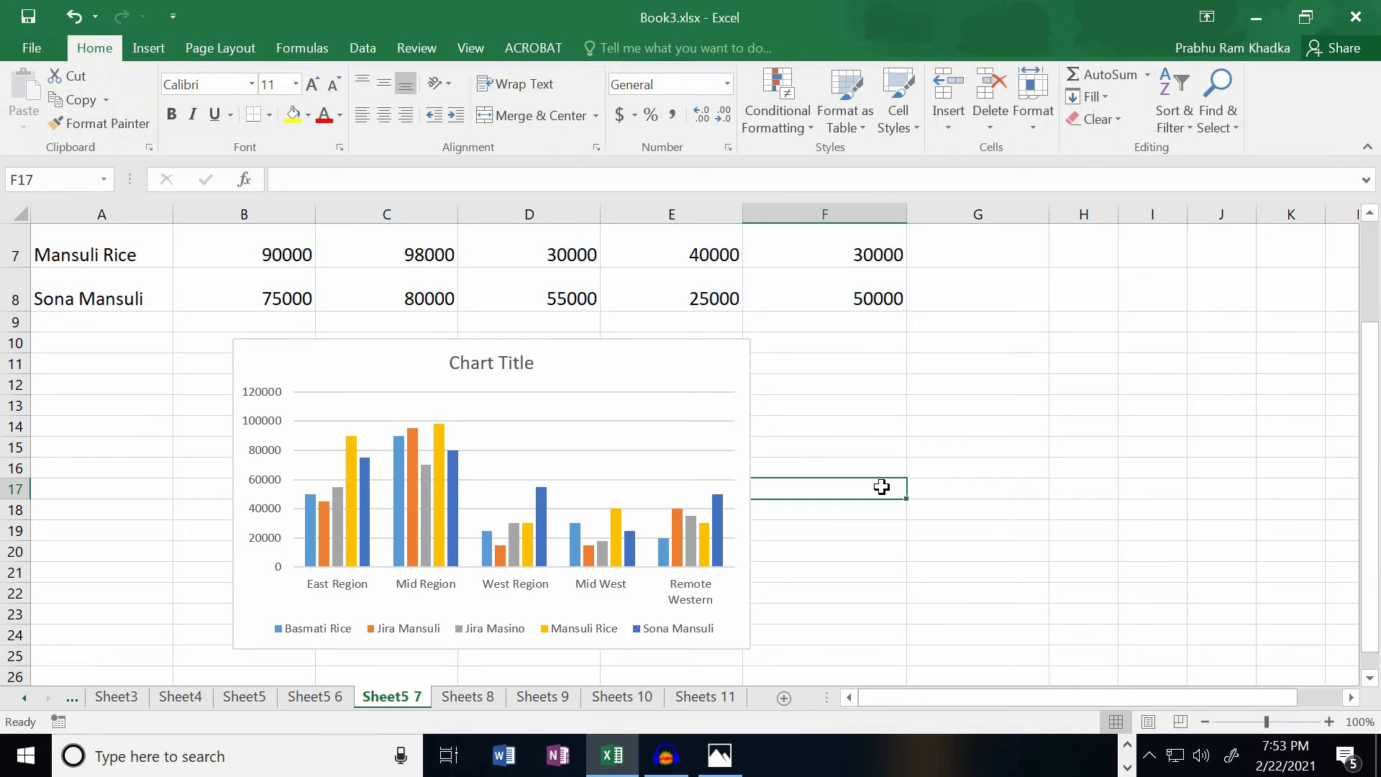
- On Sheets 8, format the sales data in A3:F8 as a table with headers, using the light blue banded style
click(466, 697)
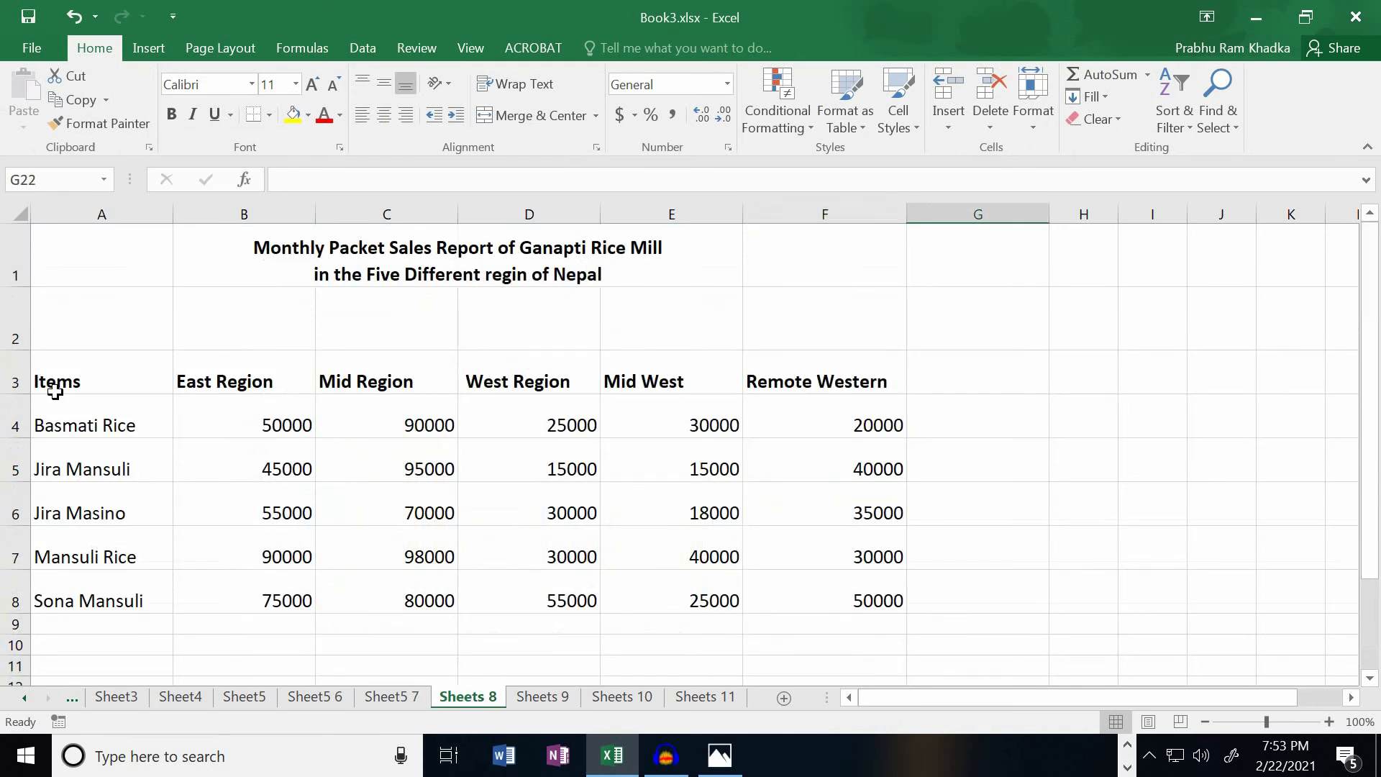
click(219, 422)
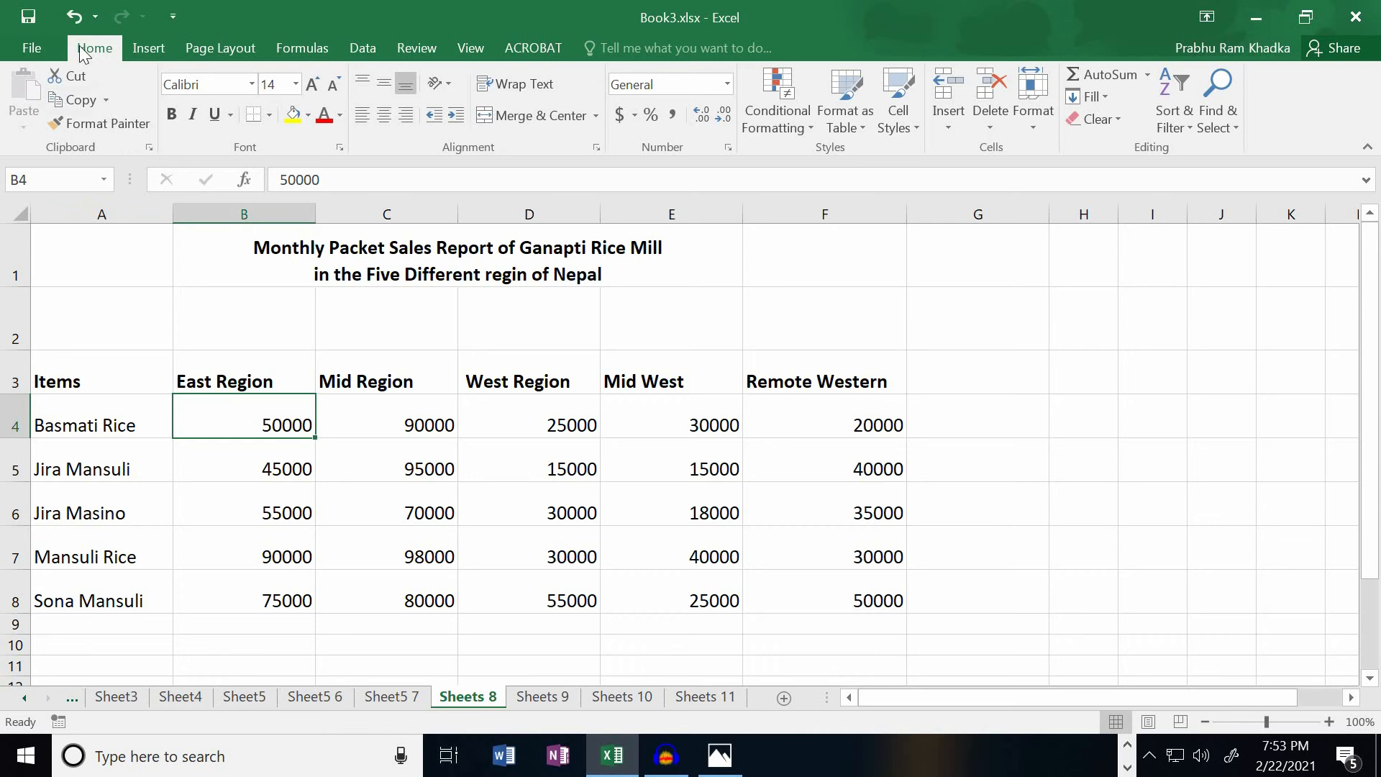
click(861, 131)
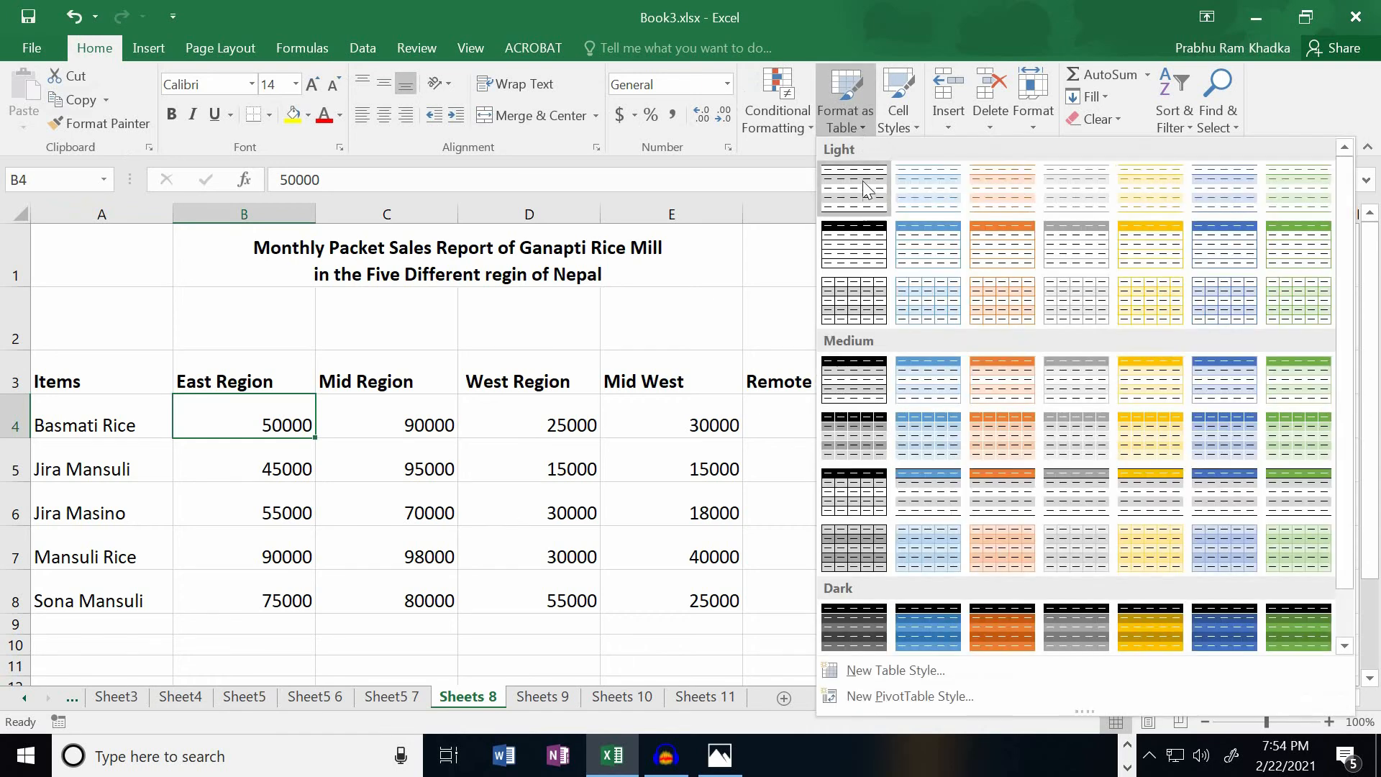
click(903, 191)
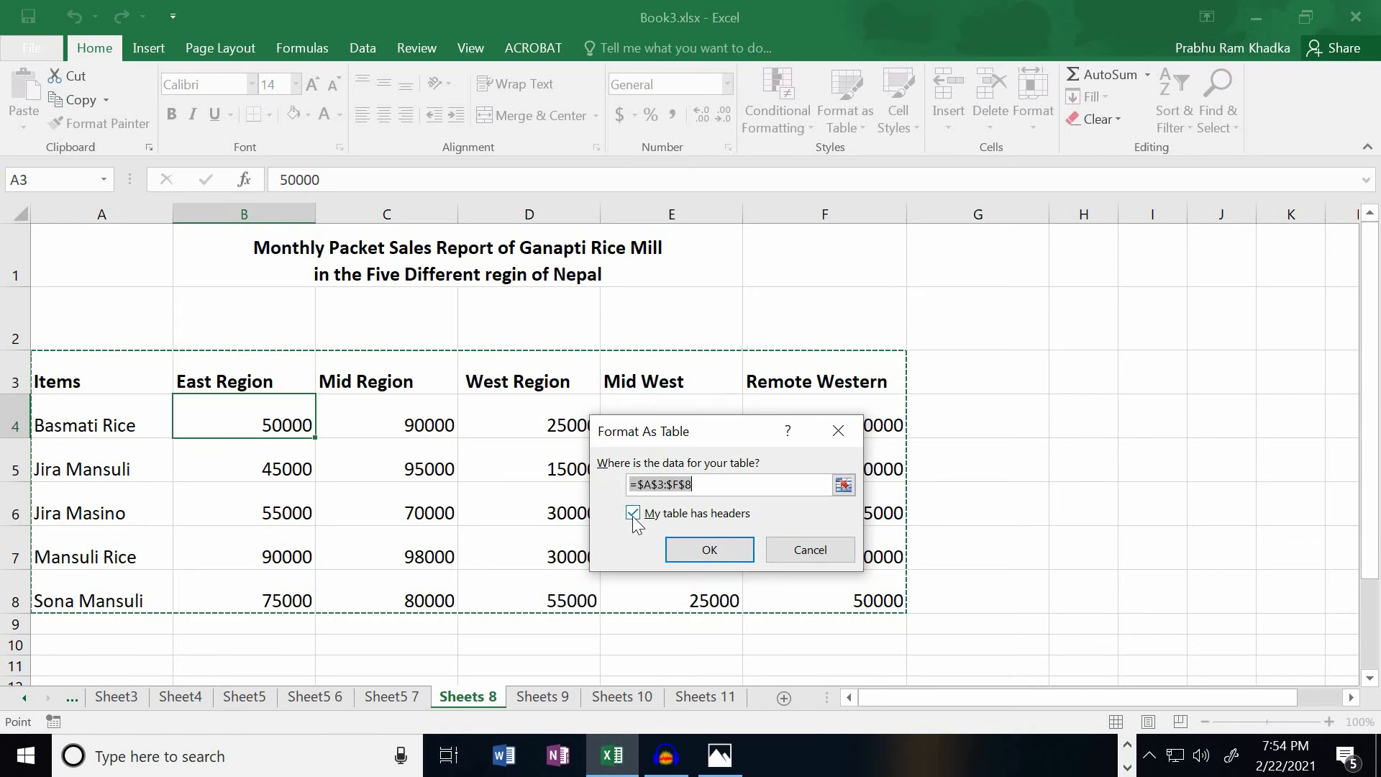
click(697, 549)
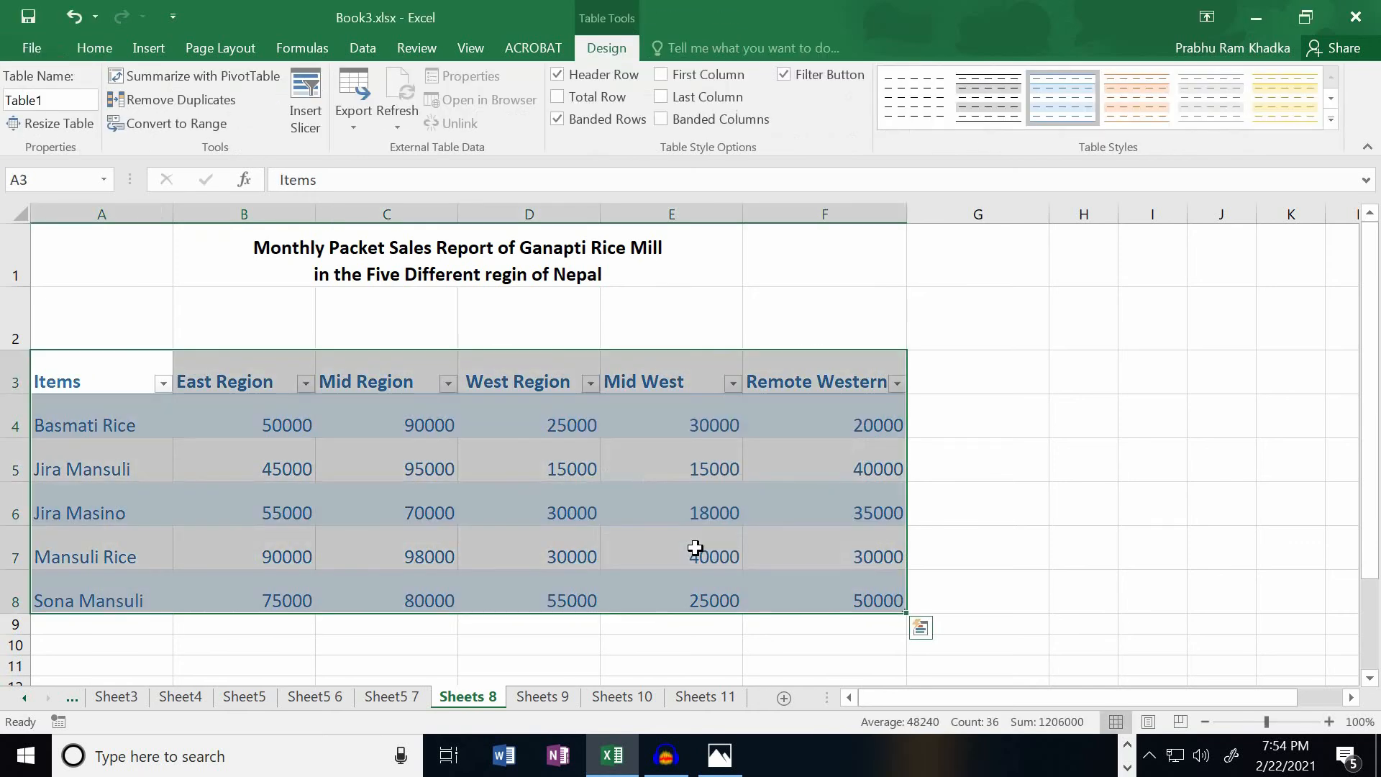
- Insert the recommended Clustered Column chart with regions along the horizontal axis and move it clear of the table, starting at column G
click(138, 45)
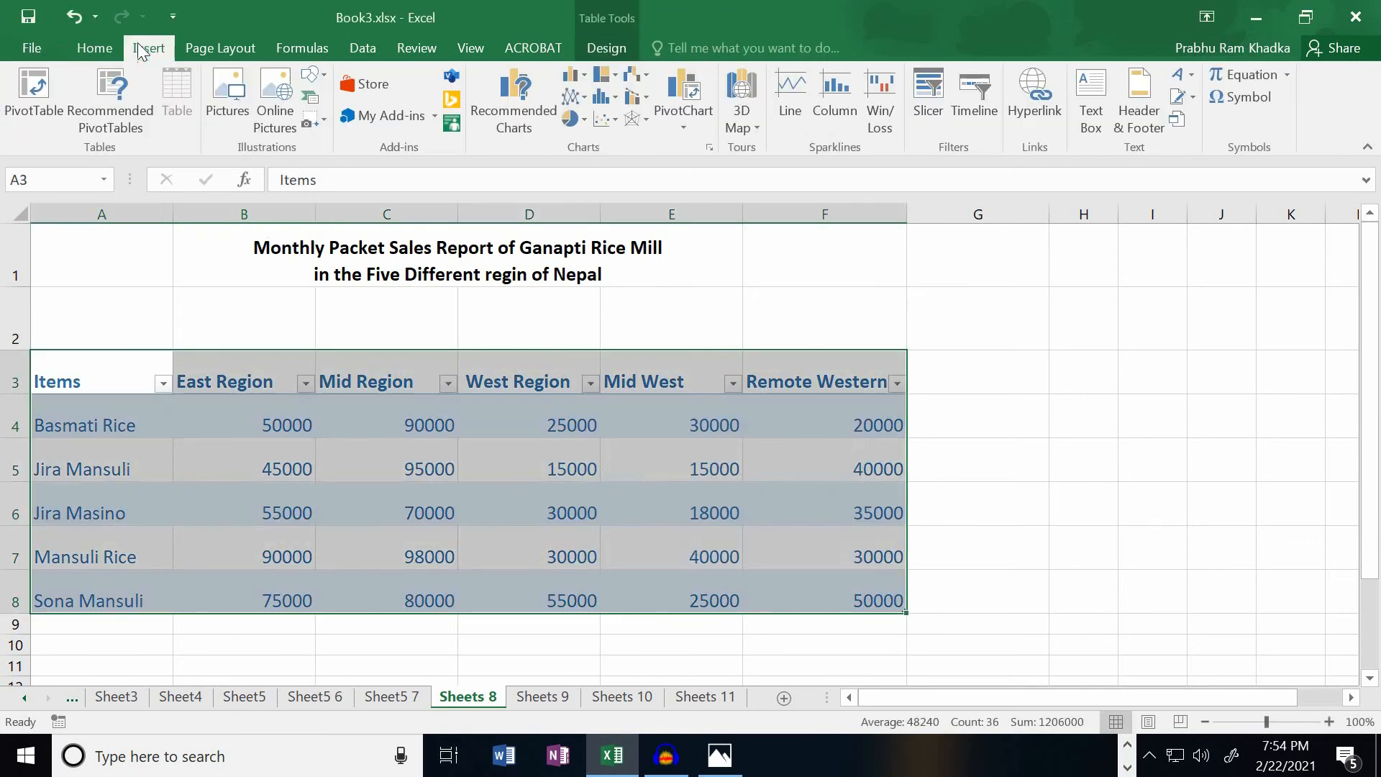
click(708, 148)
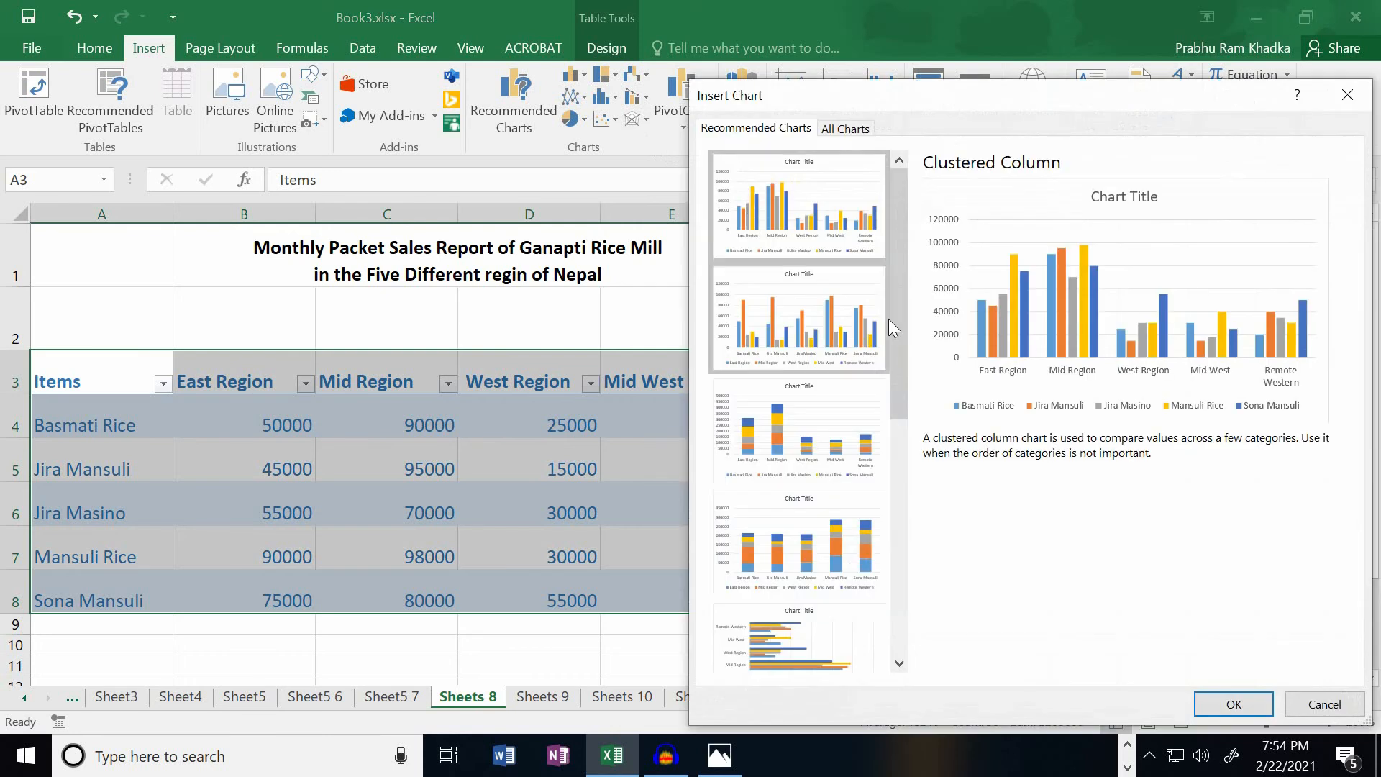
click(1227, 704)
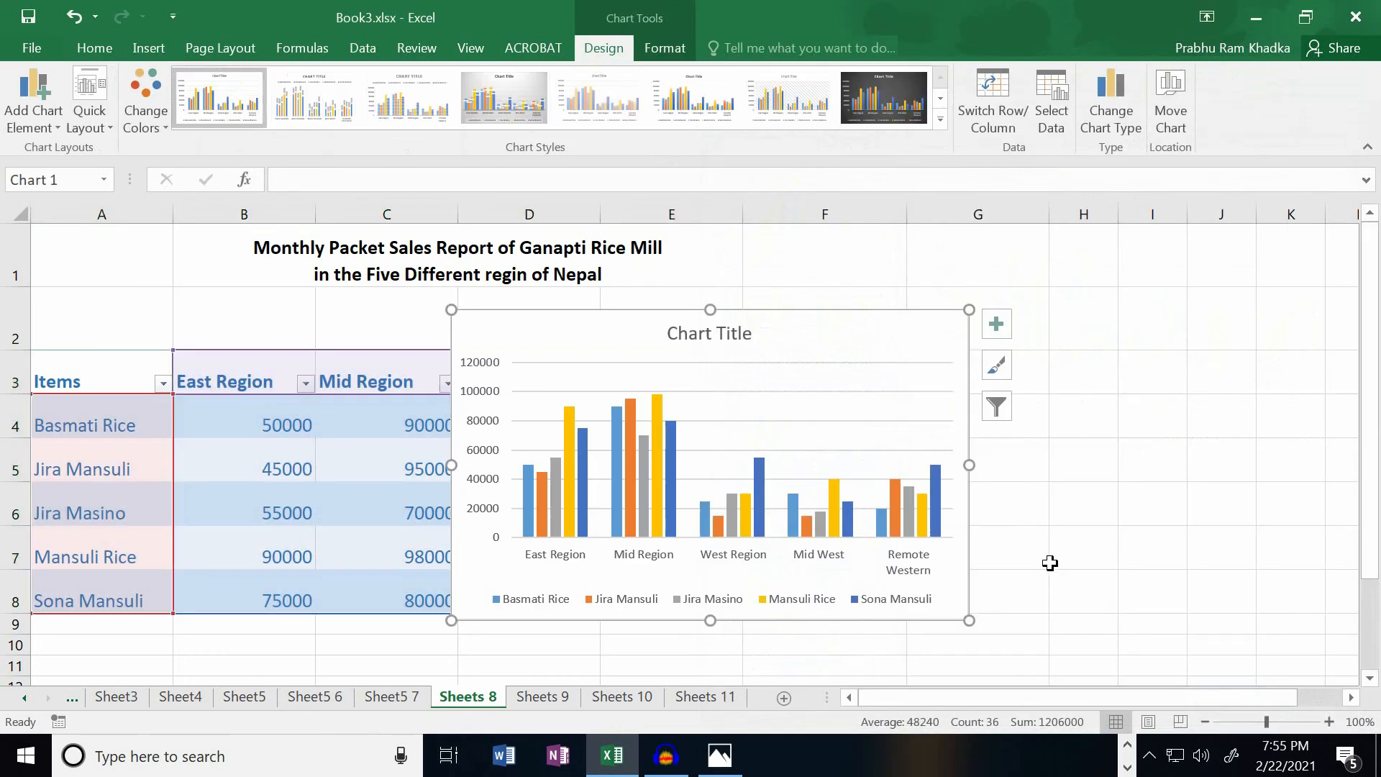
drag(691, 346, 422, 498)
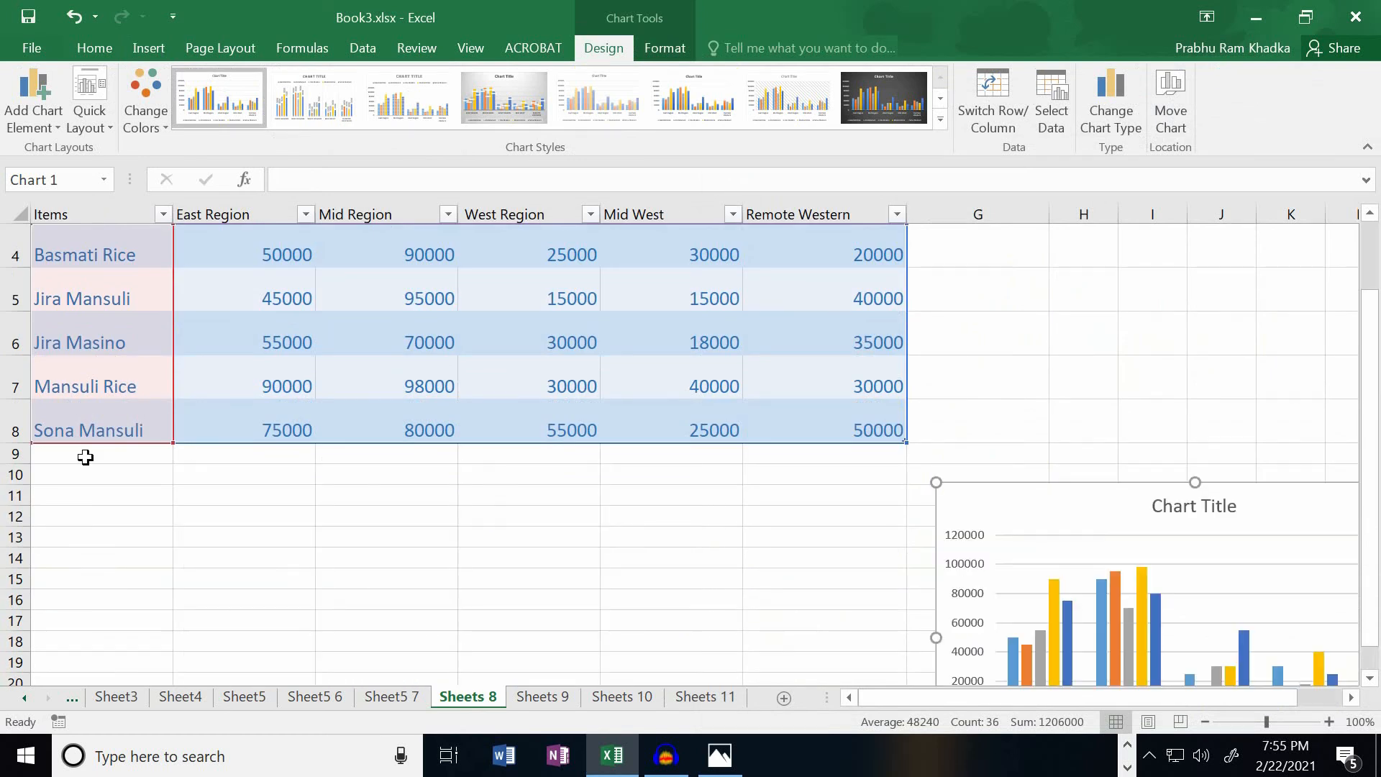
- Add a Pokhreli row in row 9 of the table with the values 8000, 65000, 90000, 70000 and 30000
click(84, 457)
text(Pokhreli)
key(Tab)
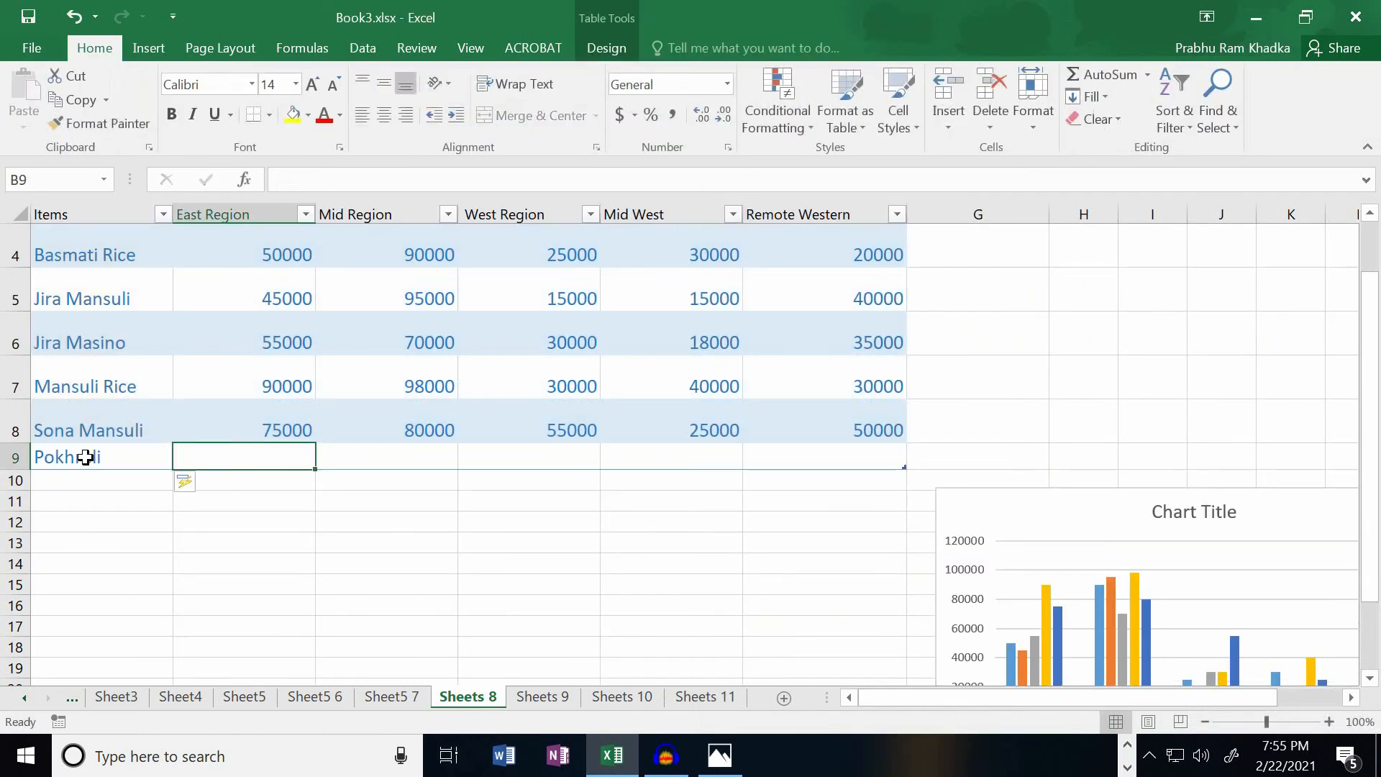
text(80000)
key(BackSpace)
key(Tab)
text(65000)
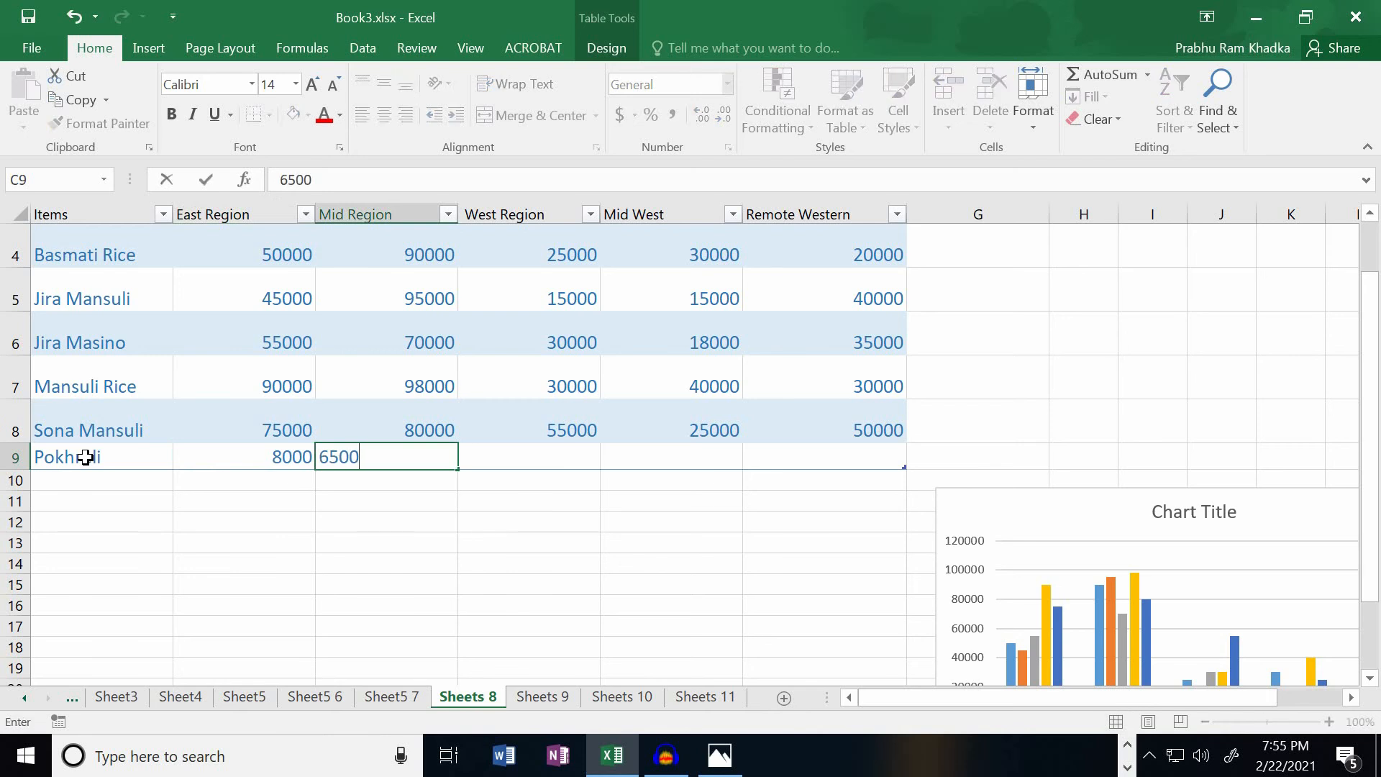
key(Tab)
text(90000)
key(Tab)
text(70000)
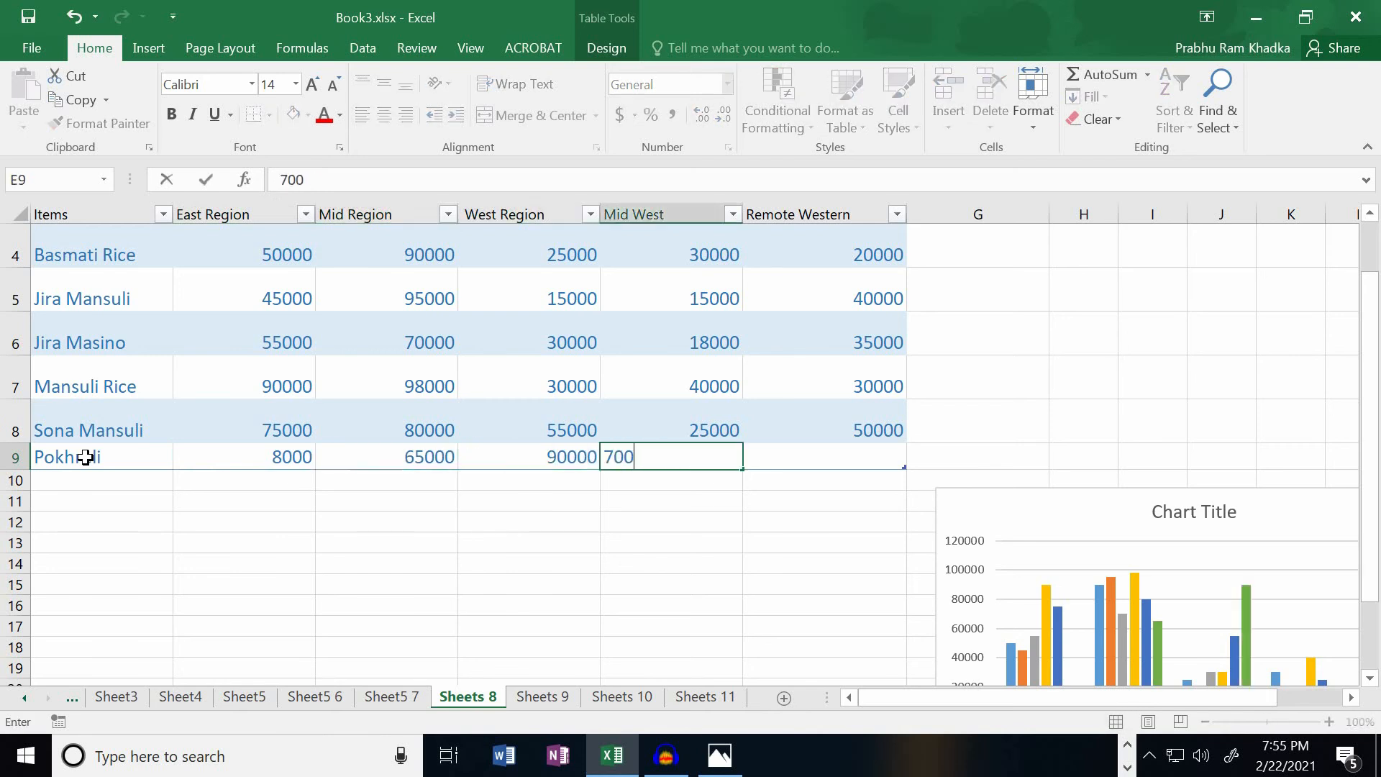
key(Tab)
text(30000)
key(Return)
- Add a Marshi row in row 10 of the table with the values 90000, 45000, 80000, 75000 and 20000
click(88, 482)
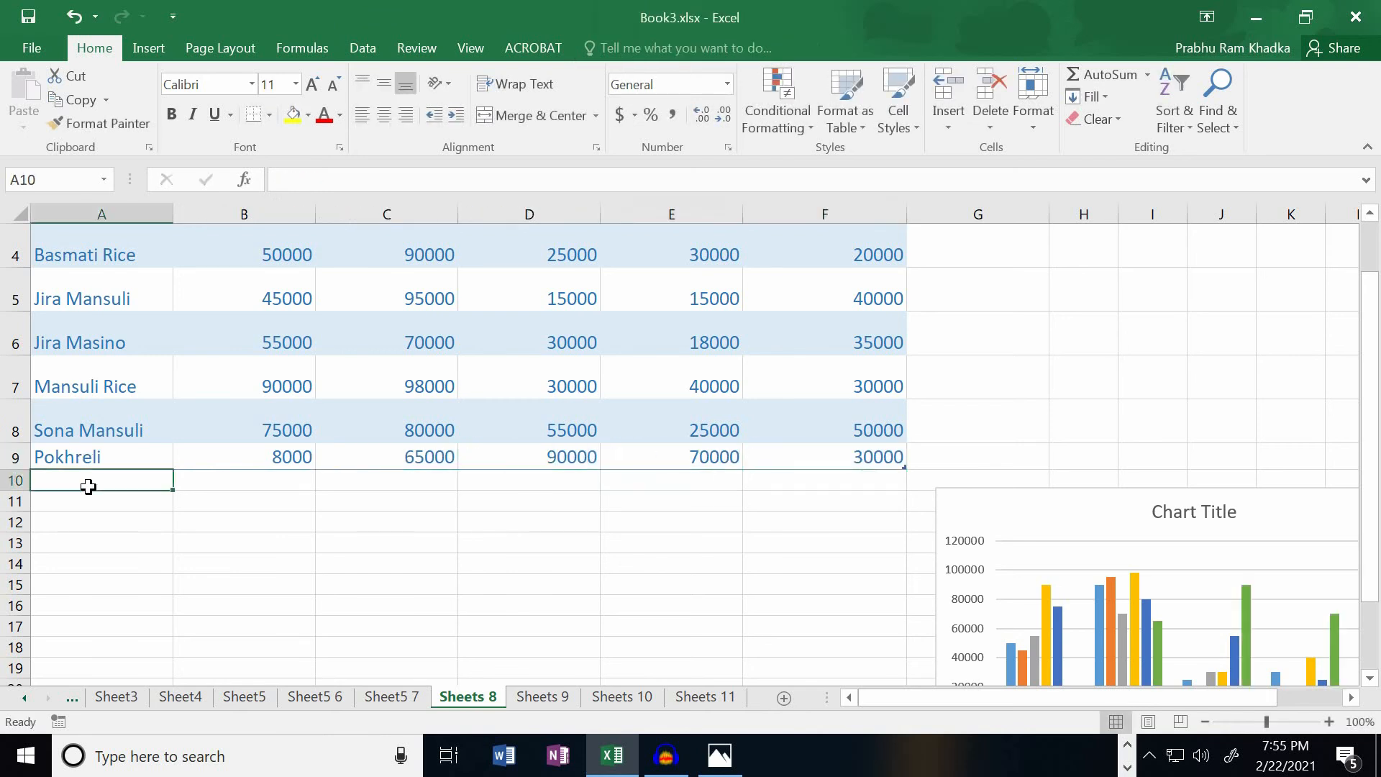
text(Marsh)
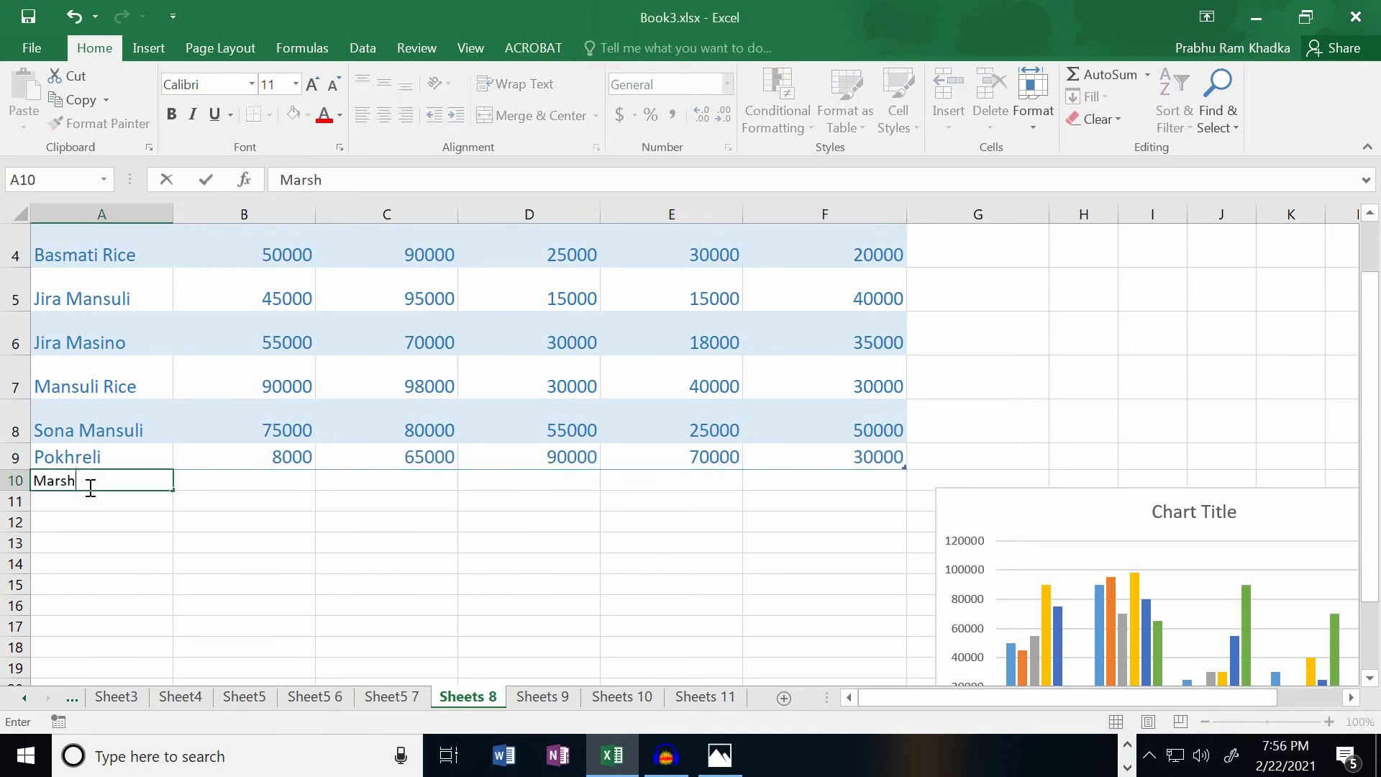
key(Tab)
text(9000)
text(5000)
key(Tab)
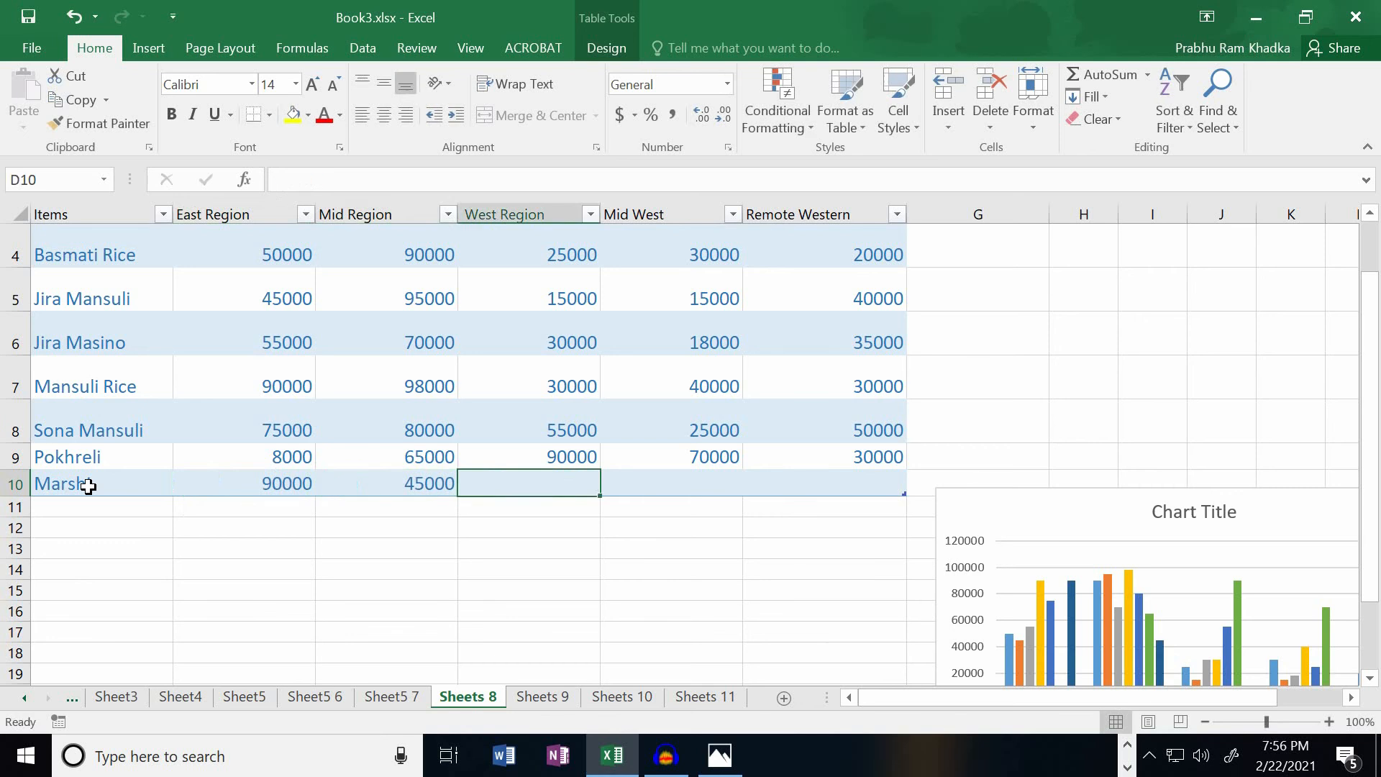
text(80000)
key(Tab)
text(75000)
key(Tab)
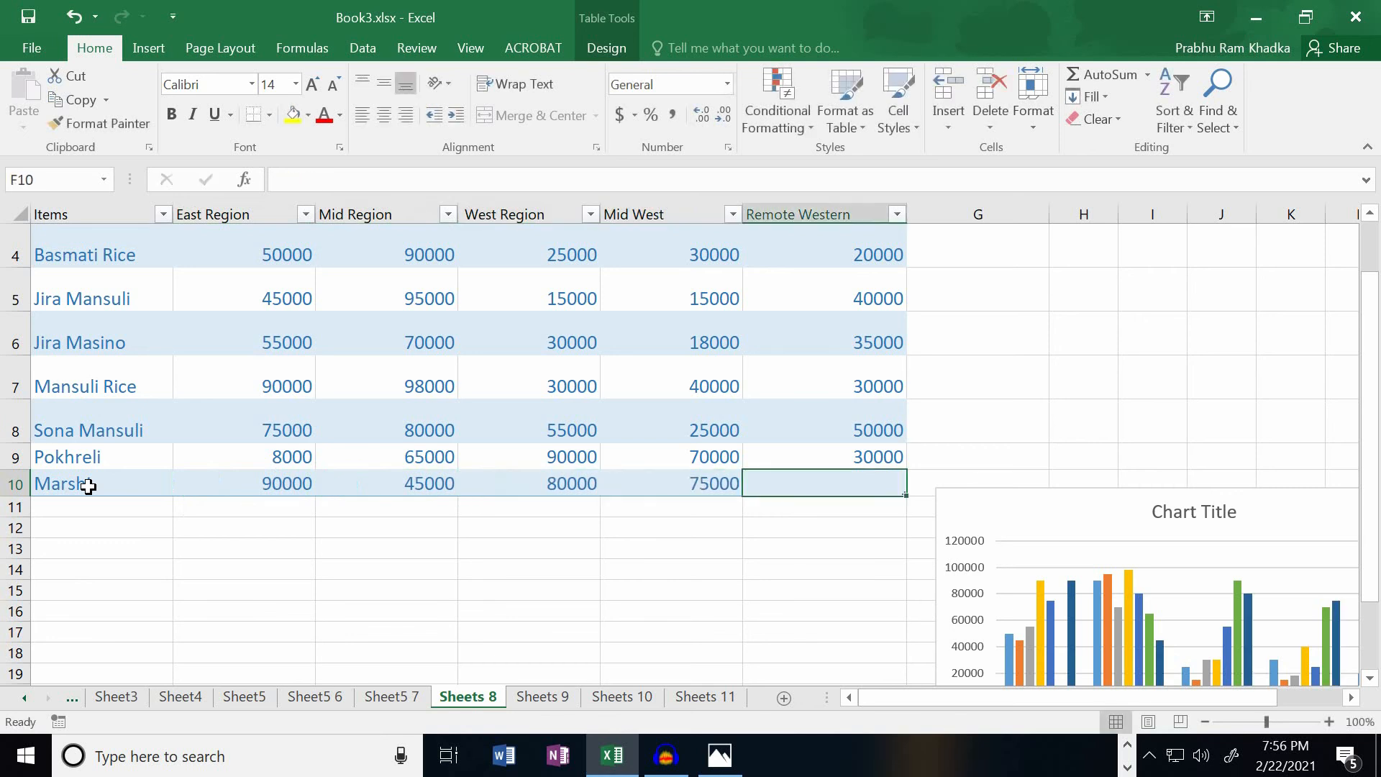
text(20000)
click(255, 509)
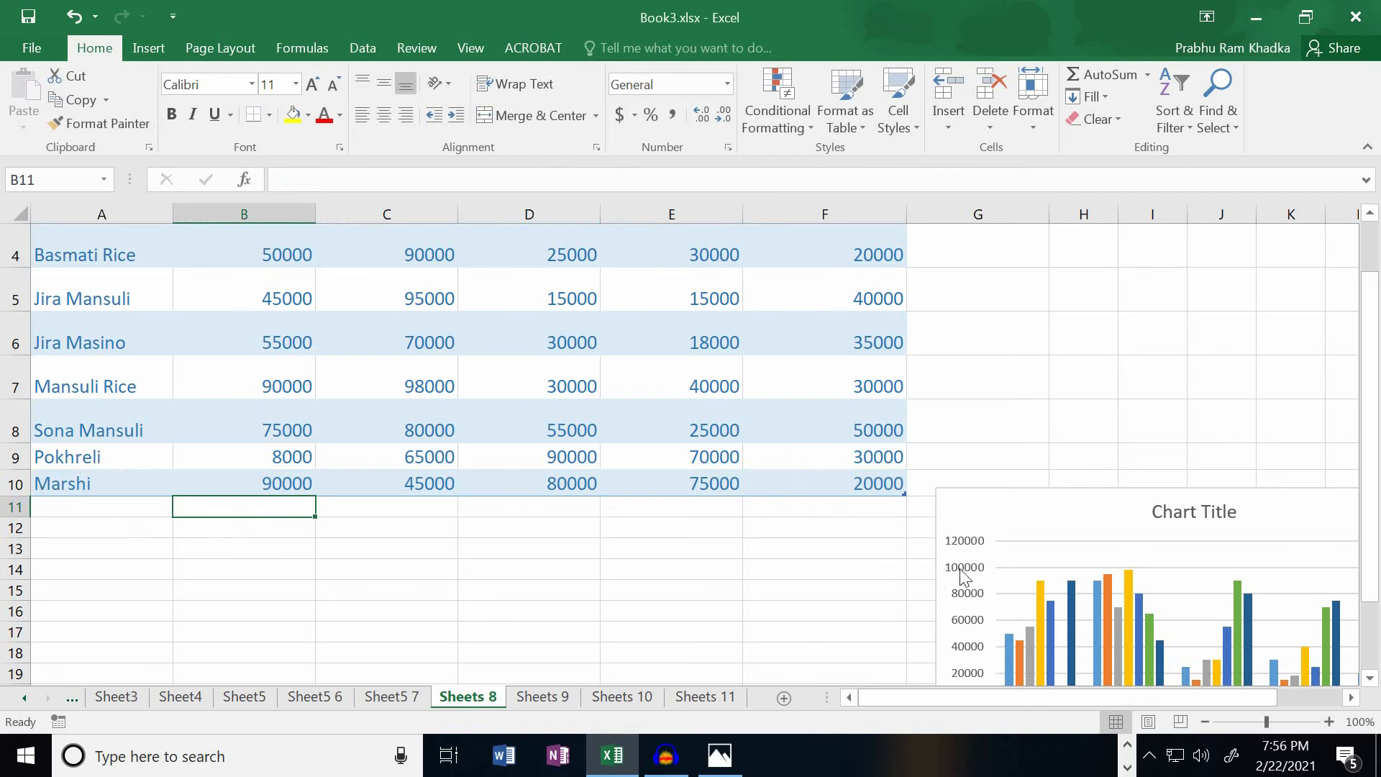
- Move the column chart below the table so it starts around row 13 and spans columns C to F
scroll(1070, 455, down, 2)
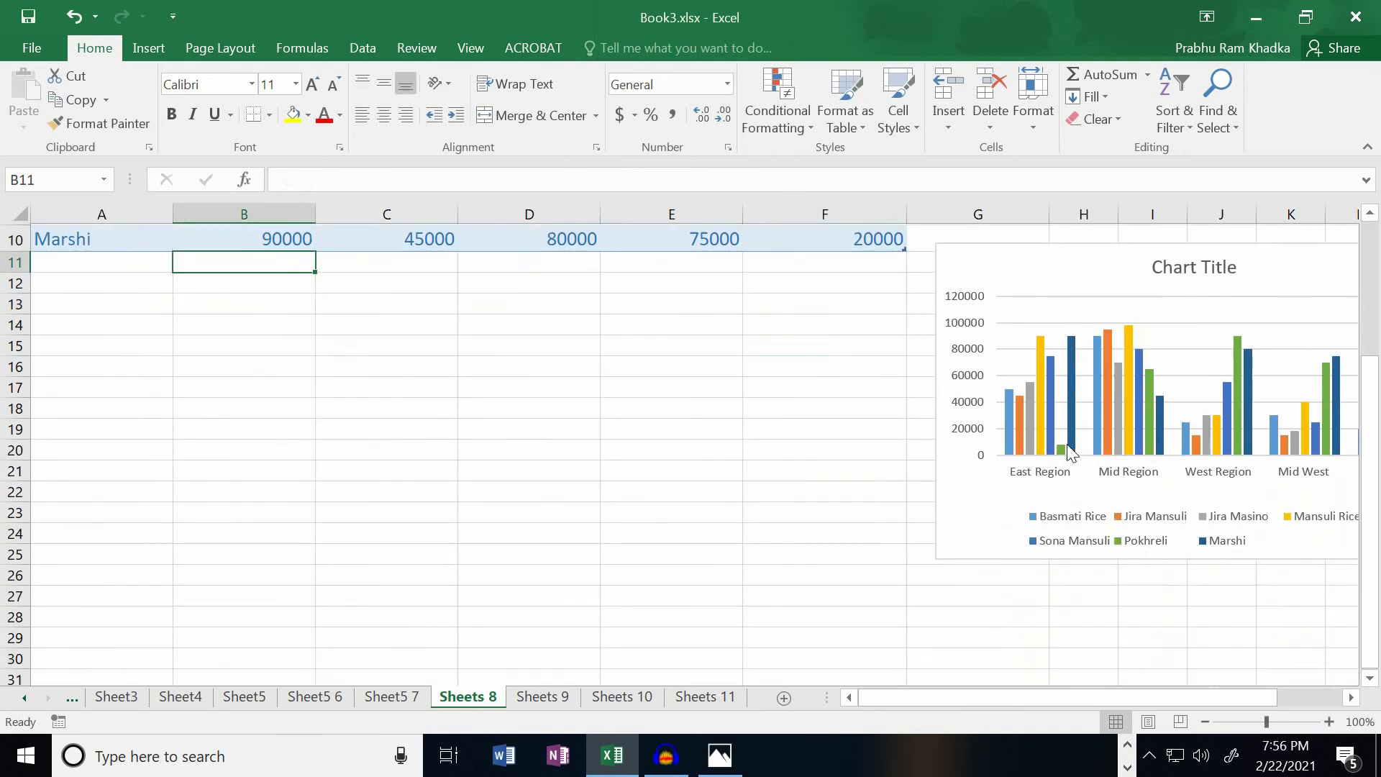
click(1064, 309)
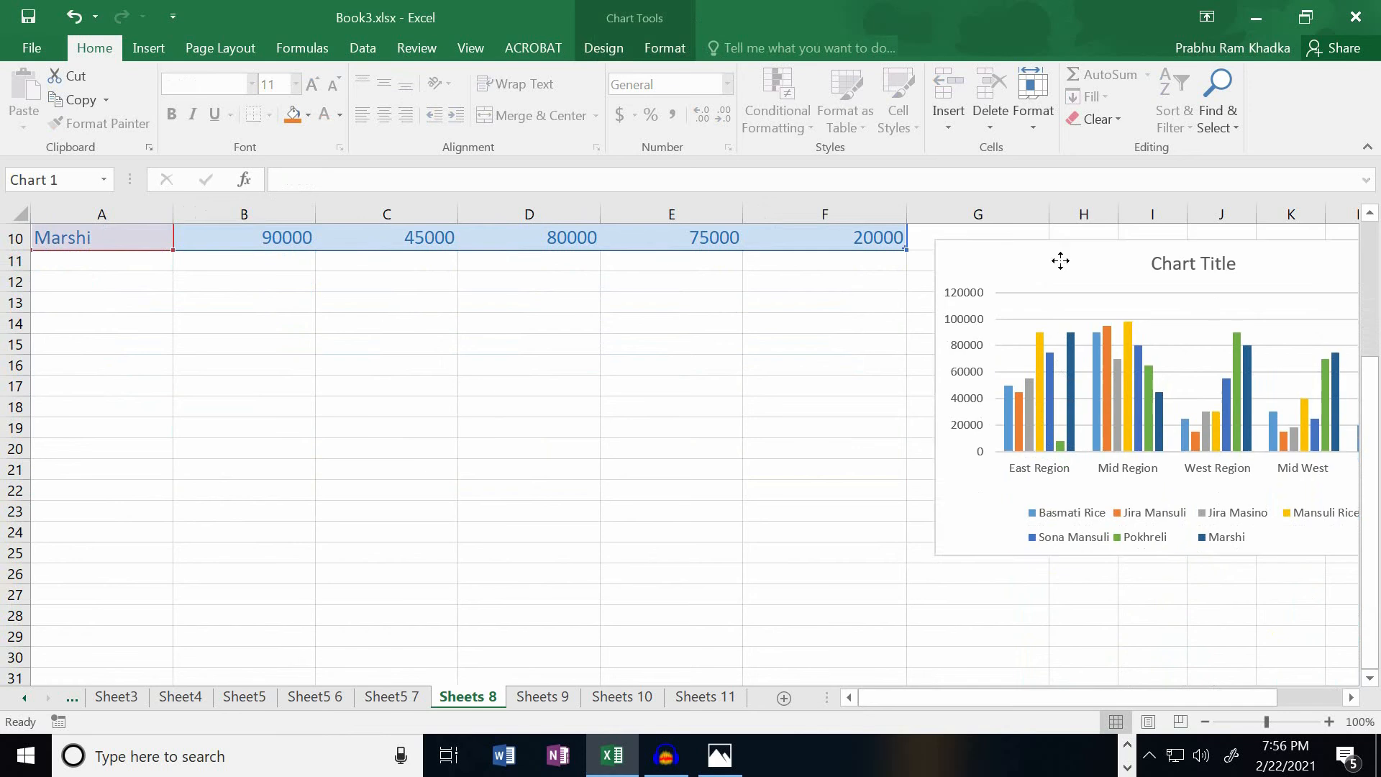
drag(1060, 260, 516, 316)
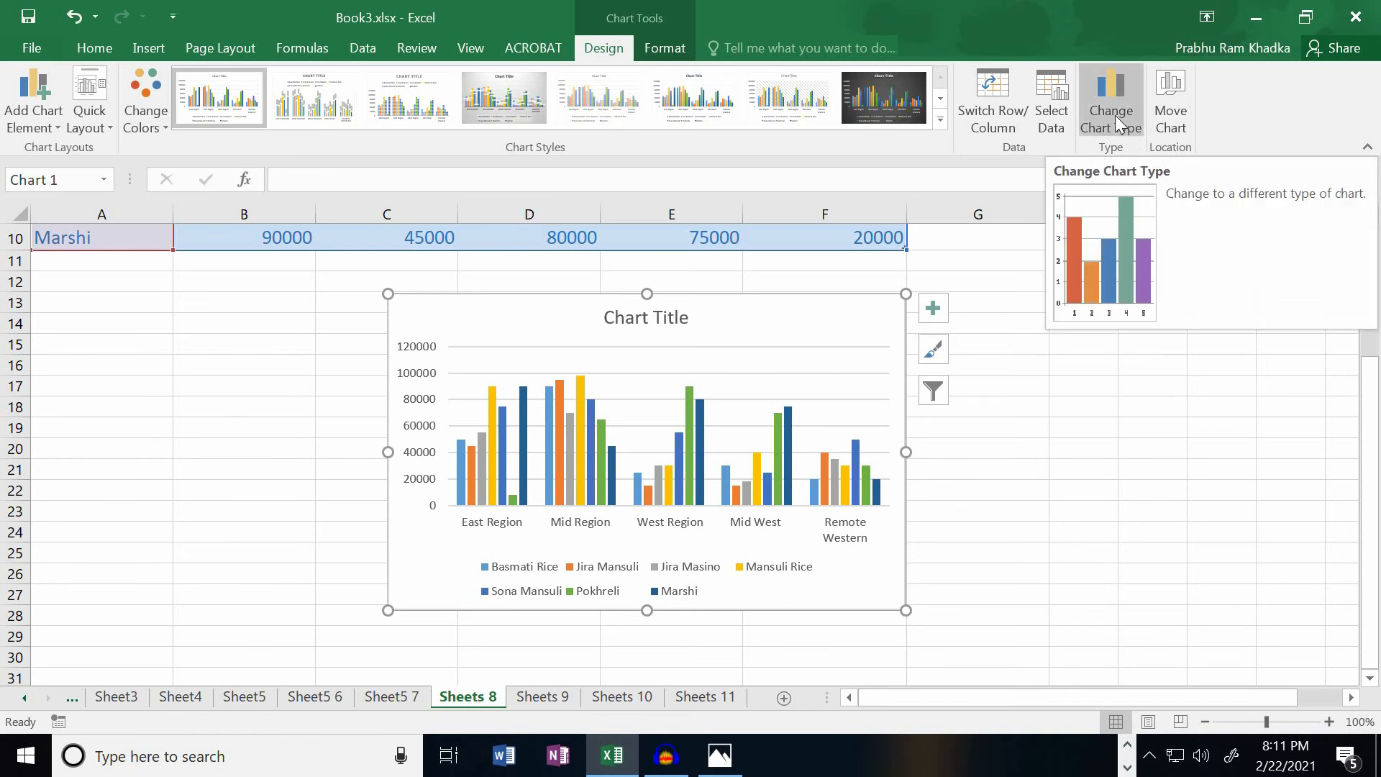
- Change the chart type to Clustered Bar with the regions along the vertical axis
click(1115, 121)
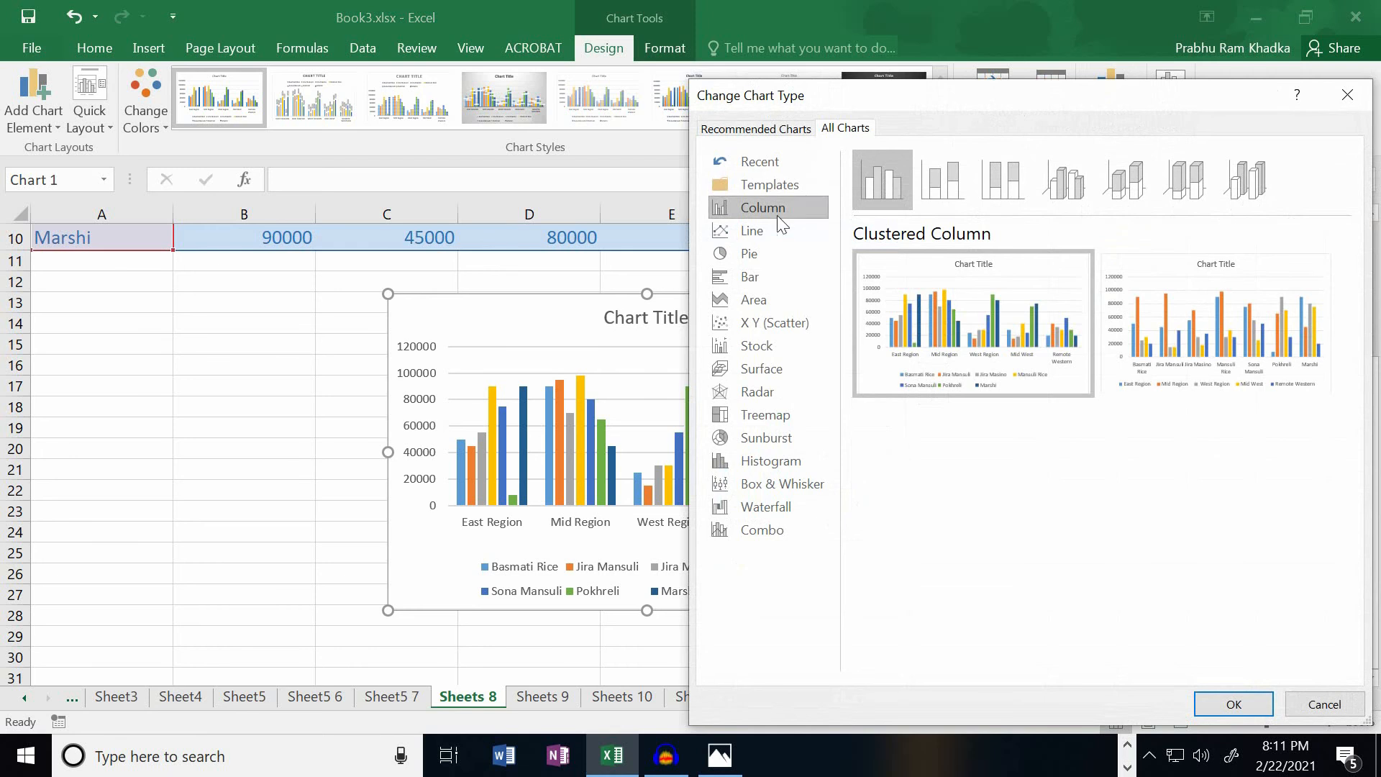
click(744, 276)
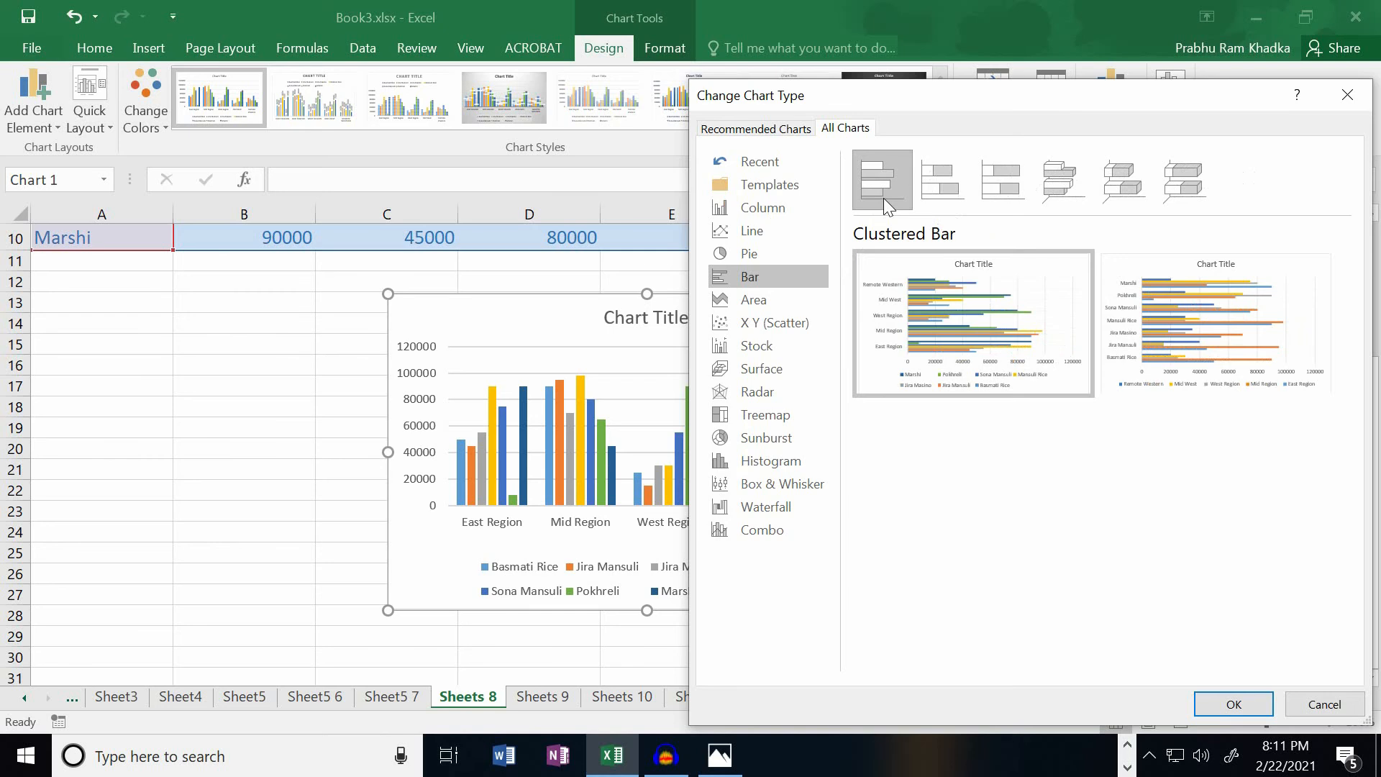
mouse_move(1068, 292)
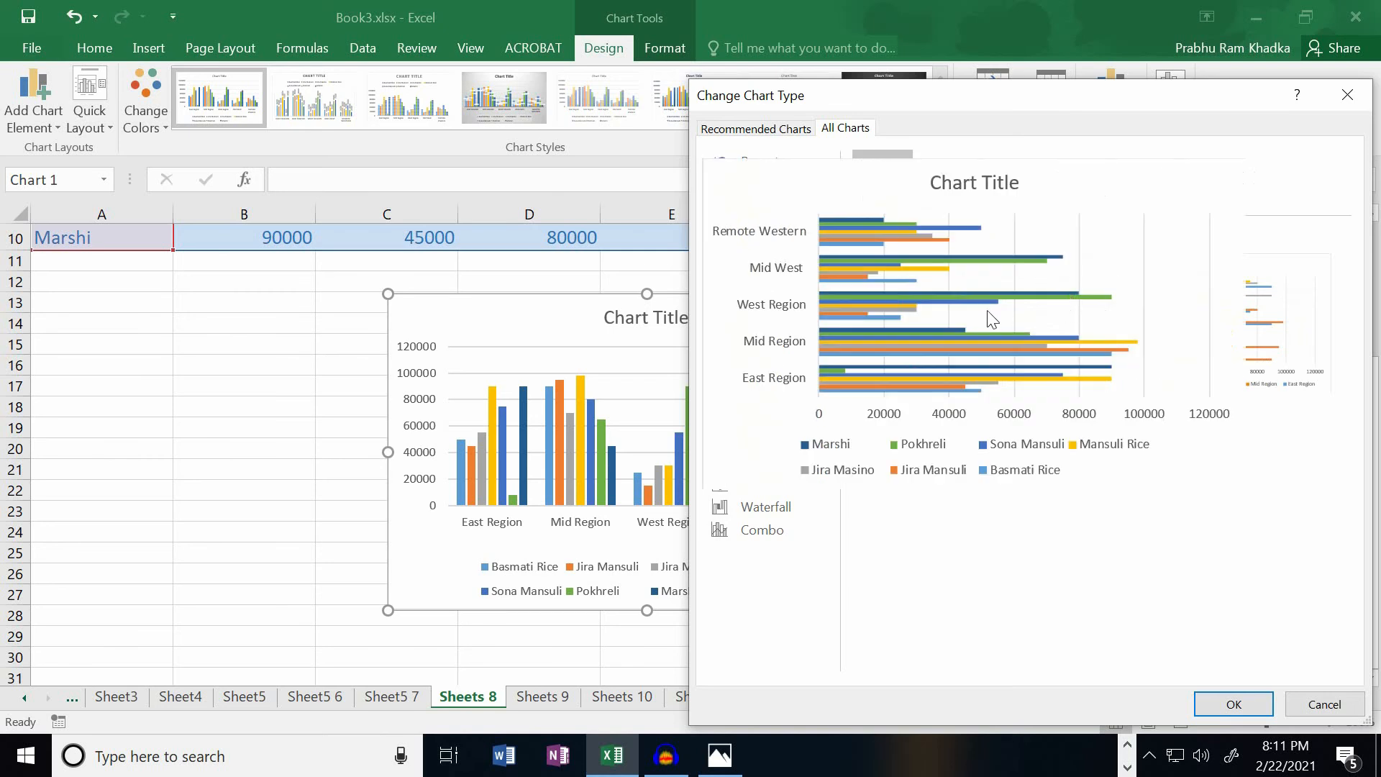
click(1232, 704)
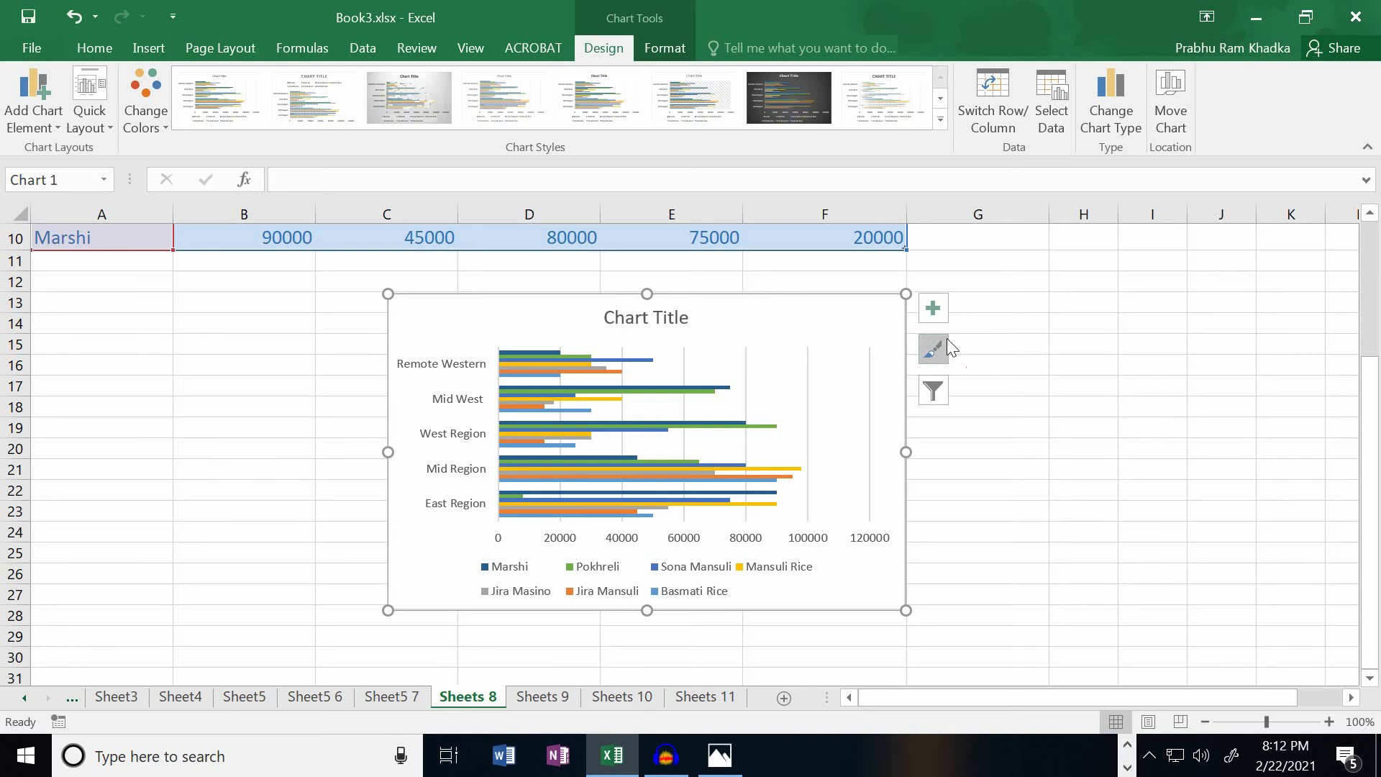
- Add axis titles to the bar chart and name the vertical axis "Reagional Sales"
click(932, 309)
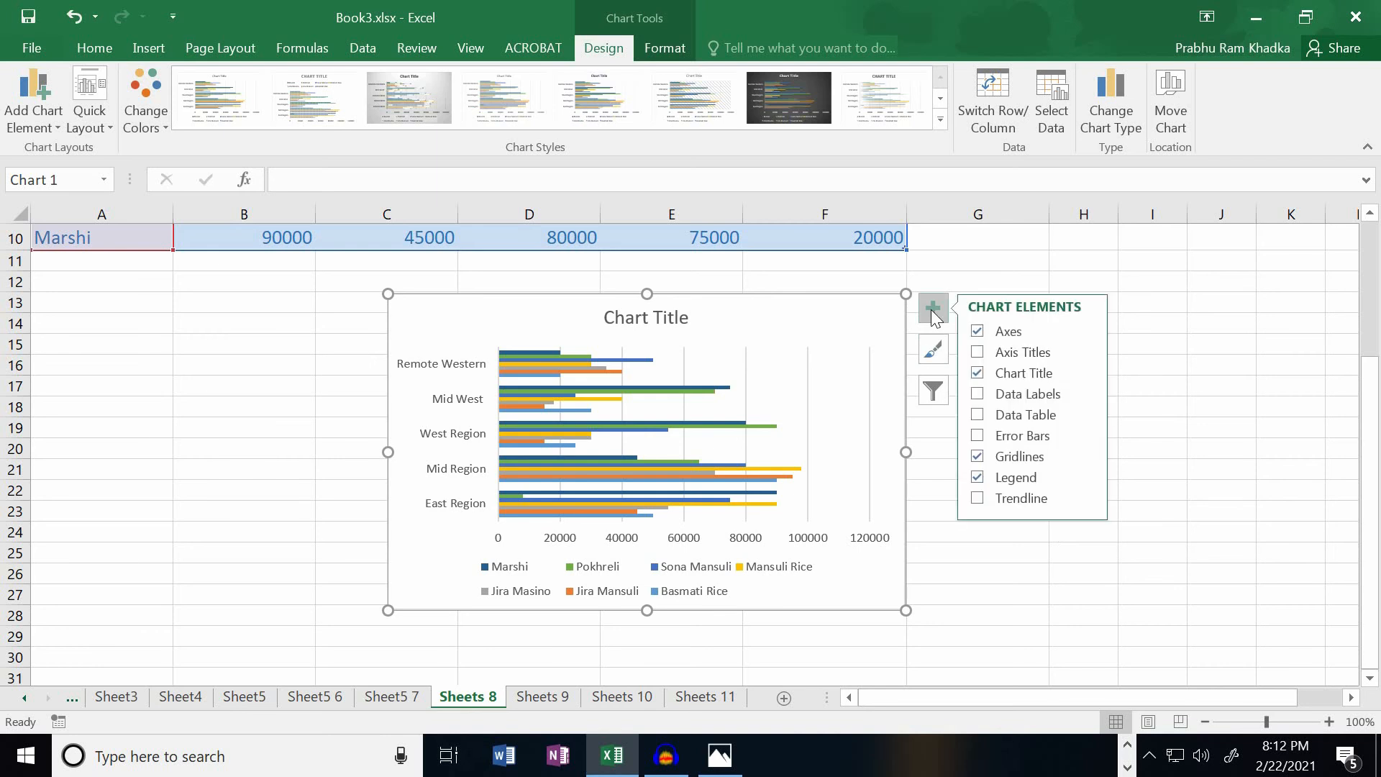
click(979, 352)
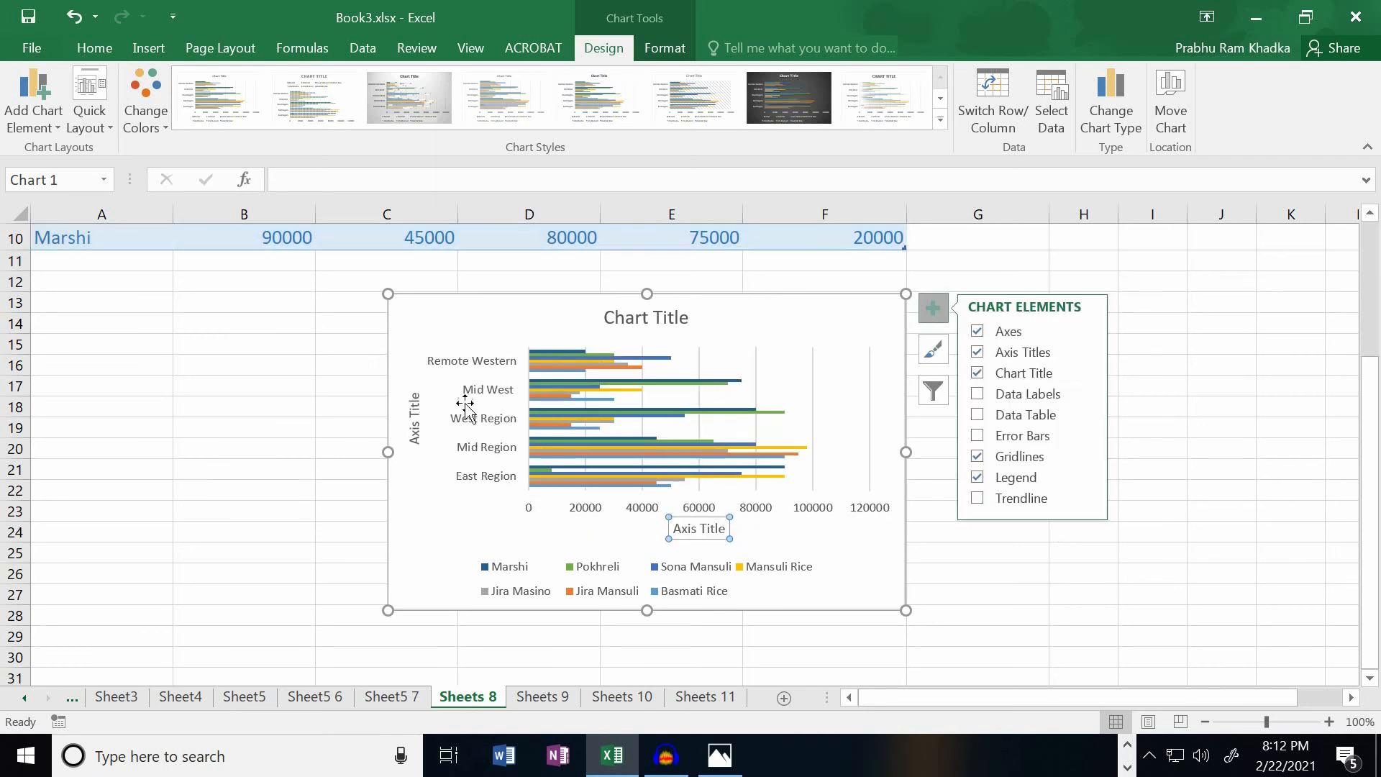
click(415, 407)
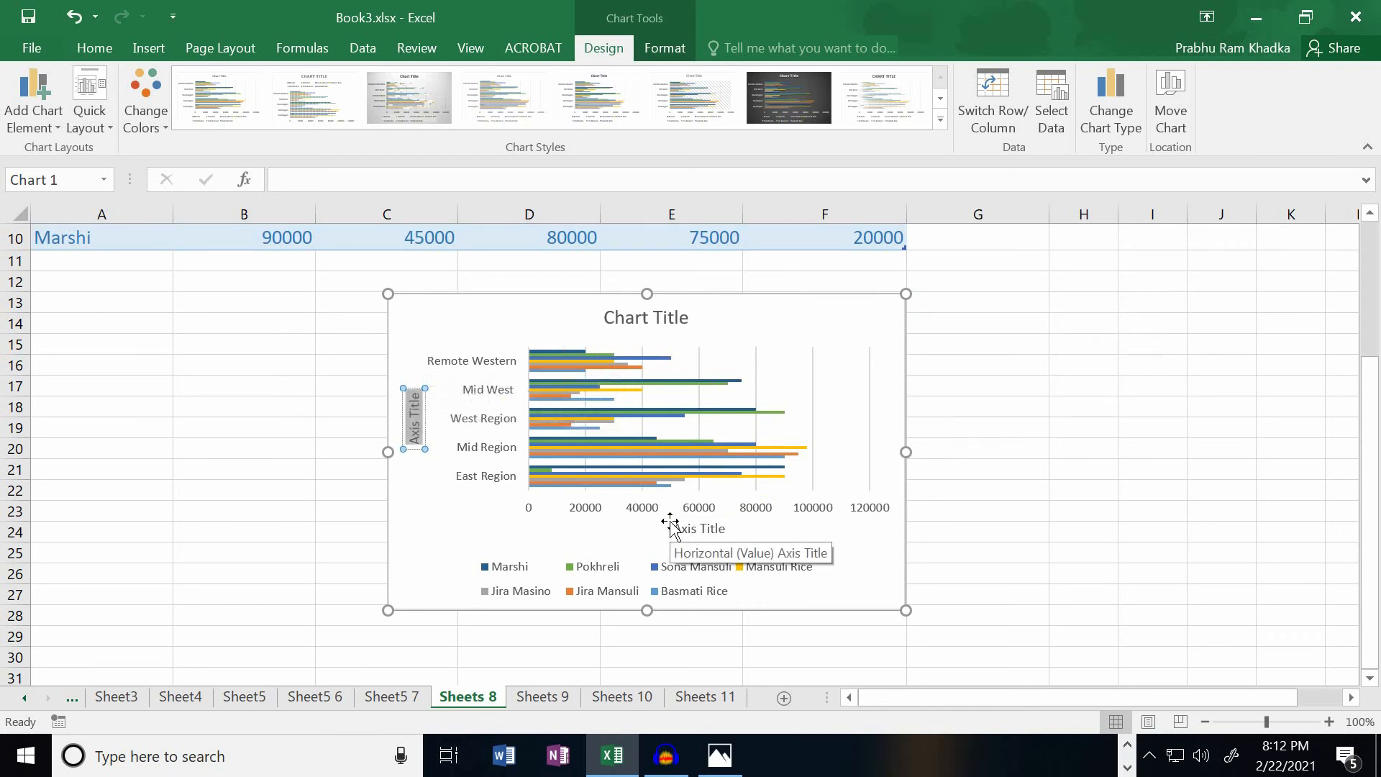
text(Reagional Sales)
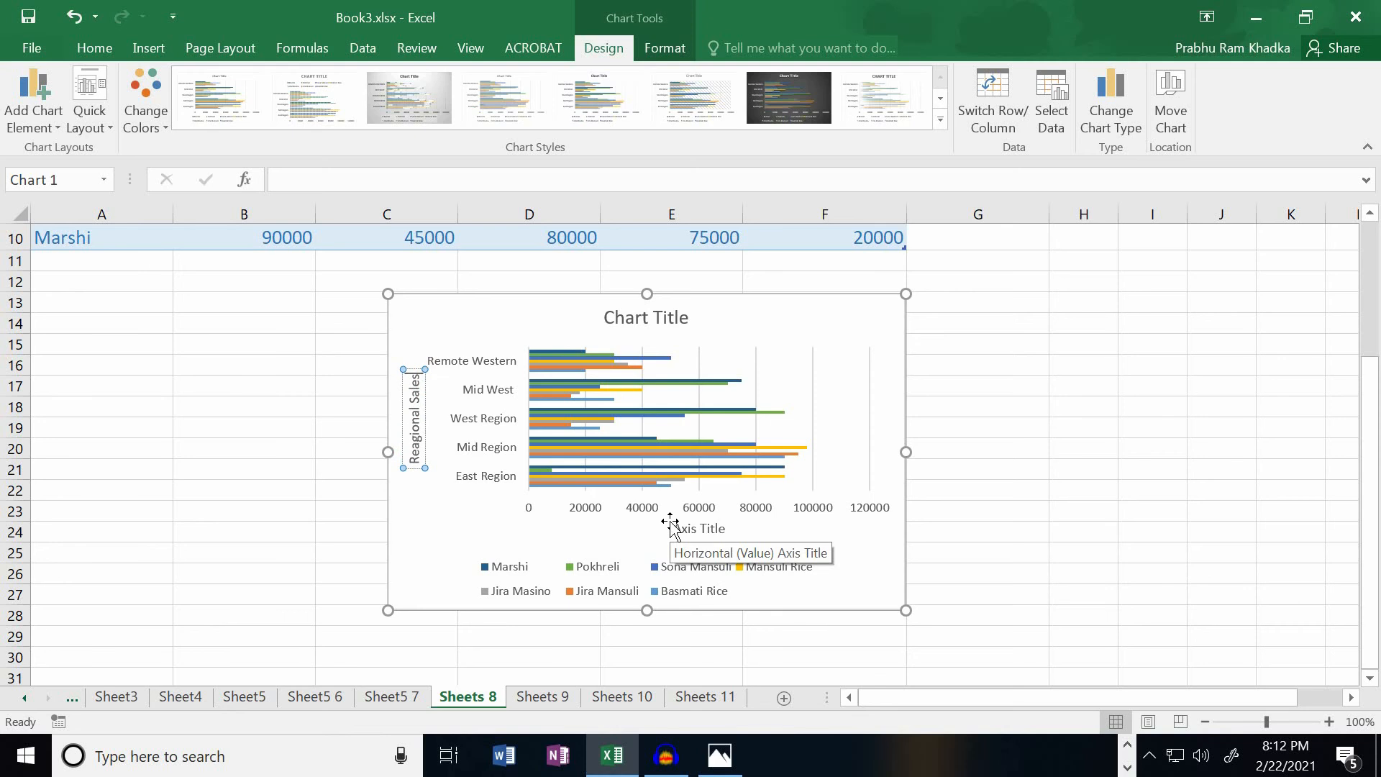
- Replace the chart title with "Ganapati Rice Mill" and "Reasional Sales Report" on a second line
click(617, 316)
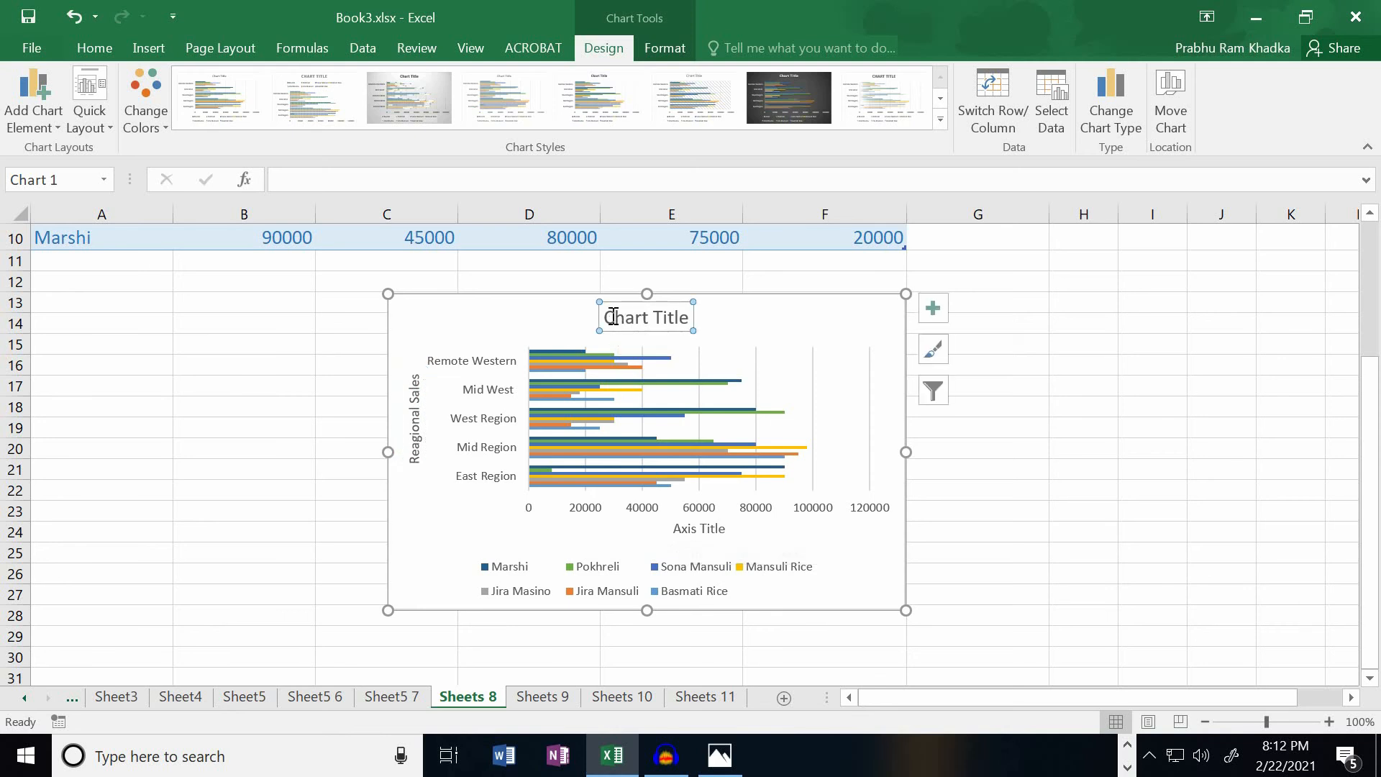
drag(606, 317, 690, 318)
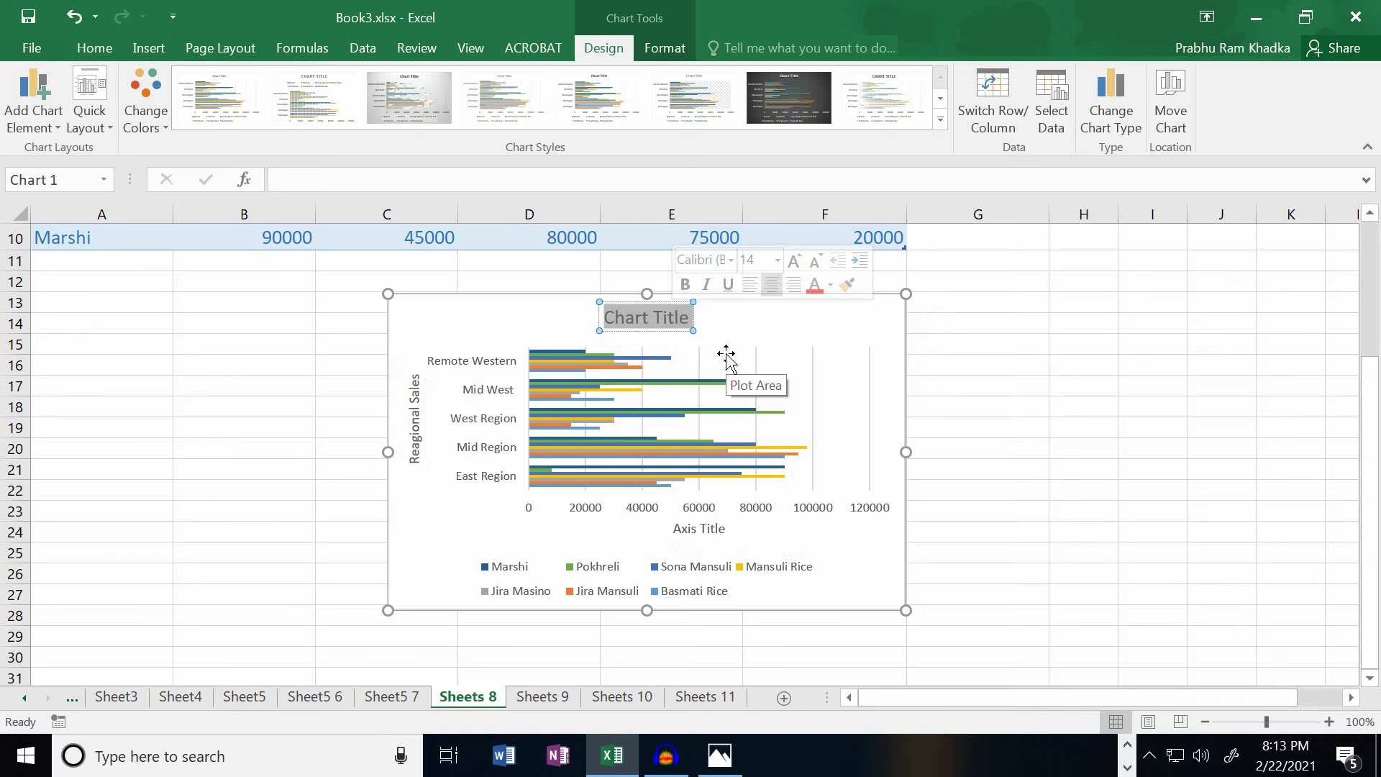
text(Ganapa)
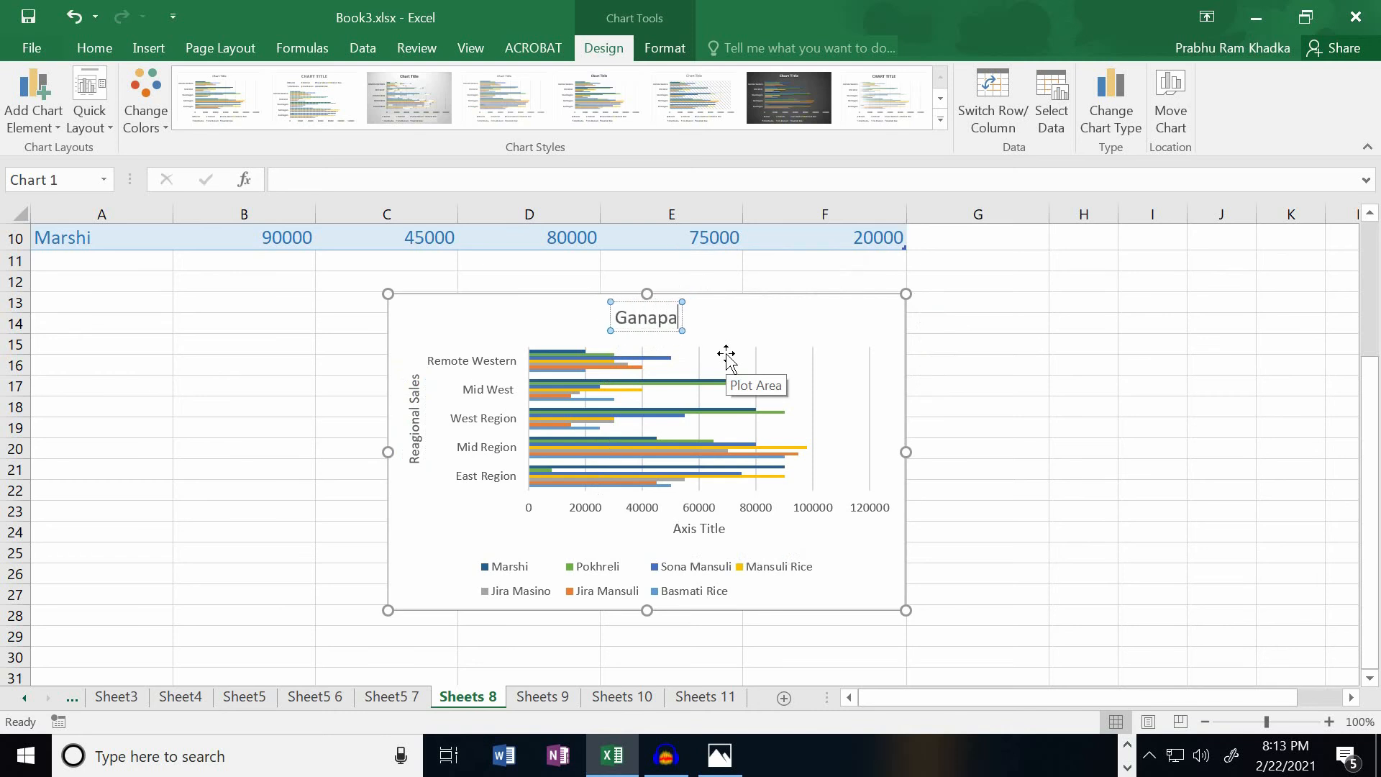
text(ti Rice Mill)
key(Return)
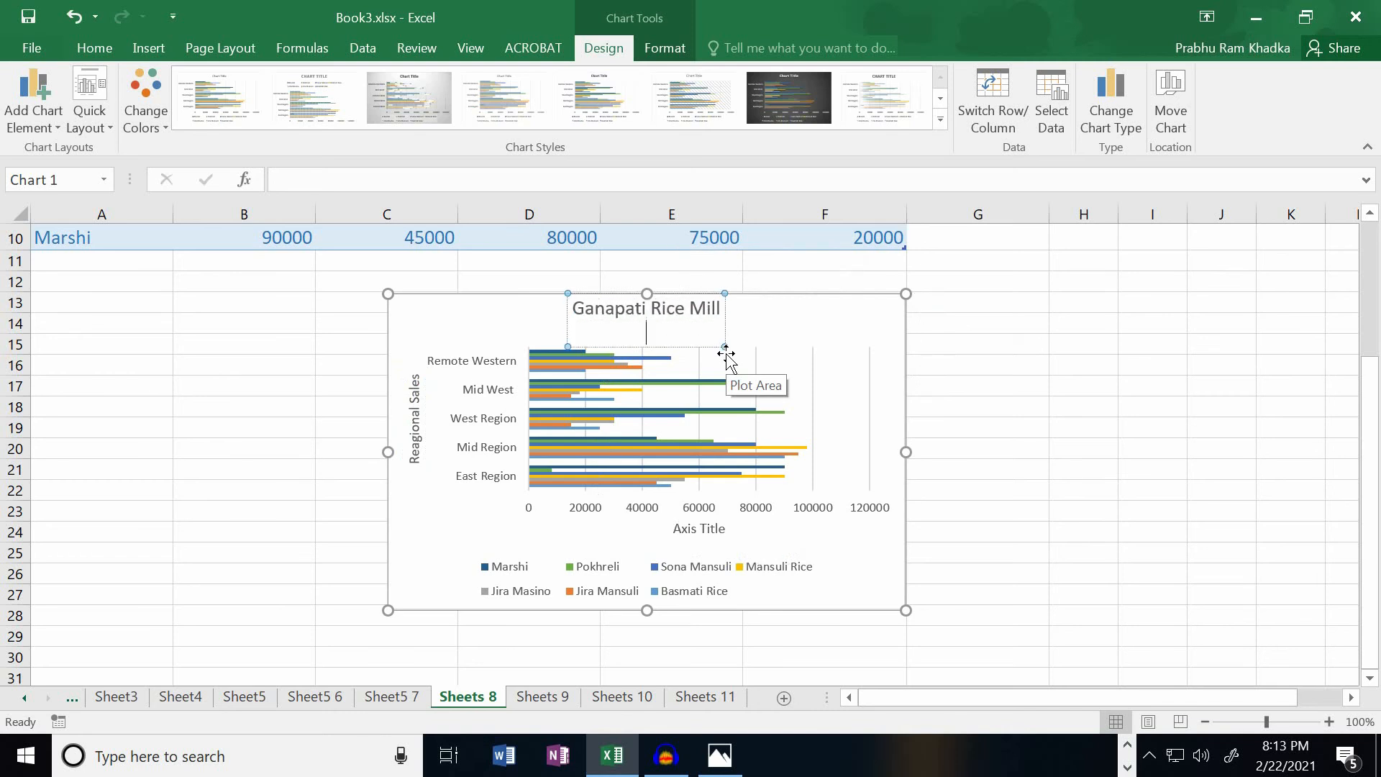
text(Reasional Sales Report)
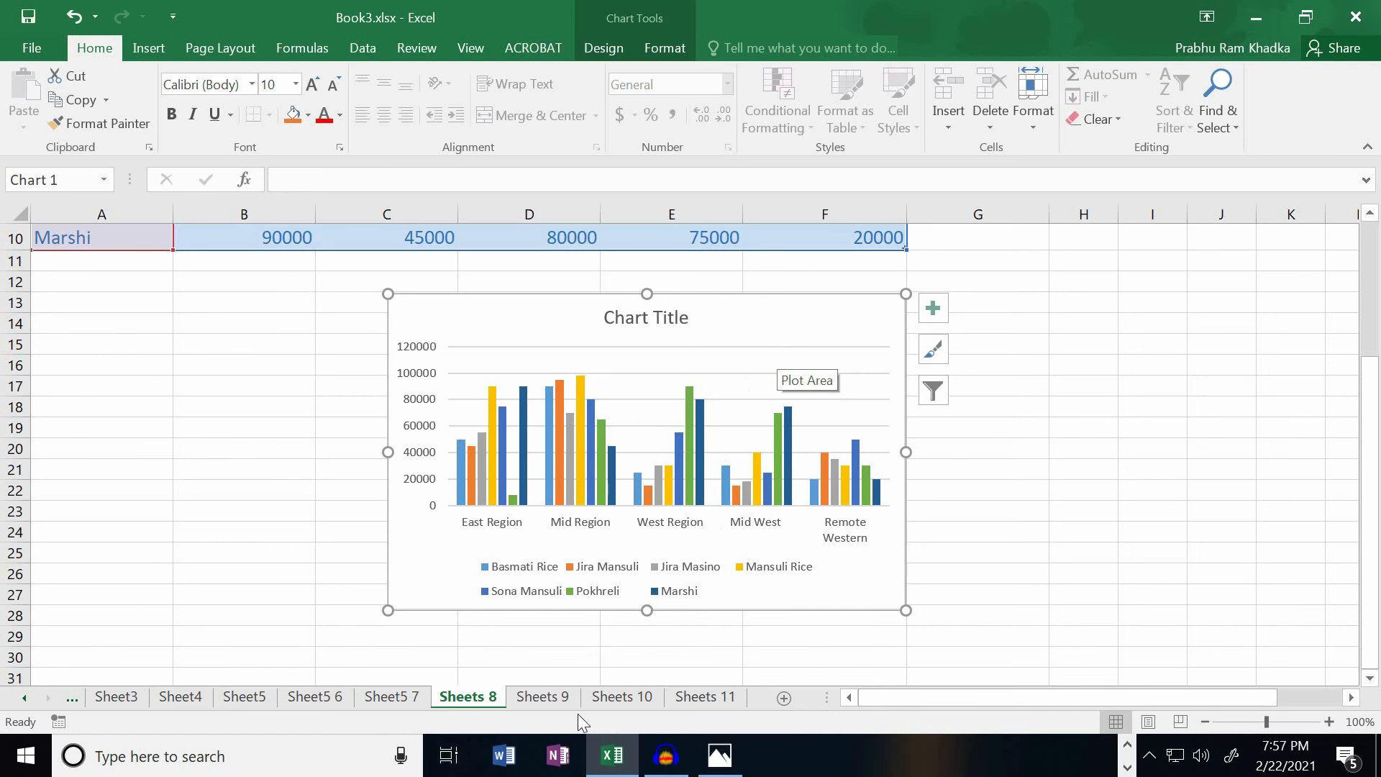
- On Sheets 9, insert a Scatter with Smooth Lines and Markers chart from A3:F8, with the rice items as series
click(551, 697)
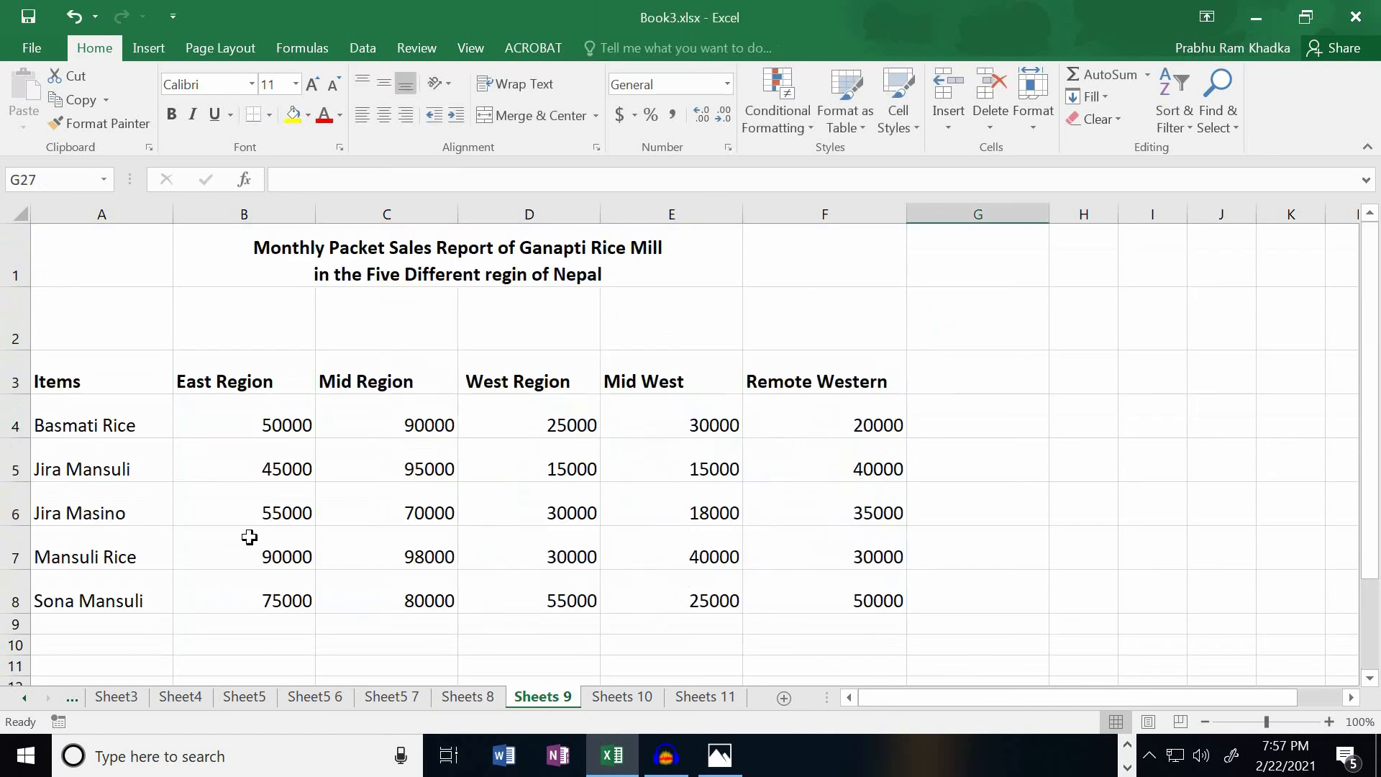
drag(40, 380, 770, 582)
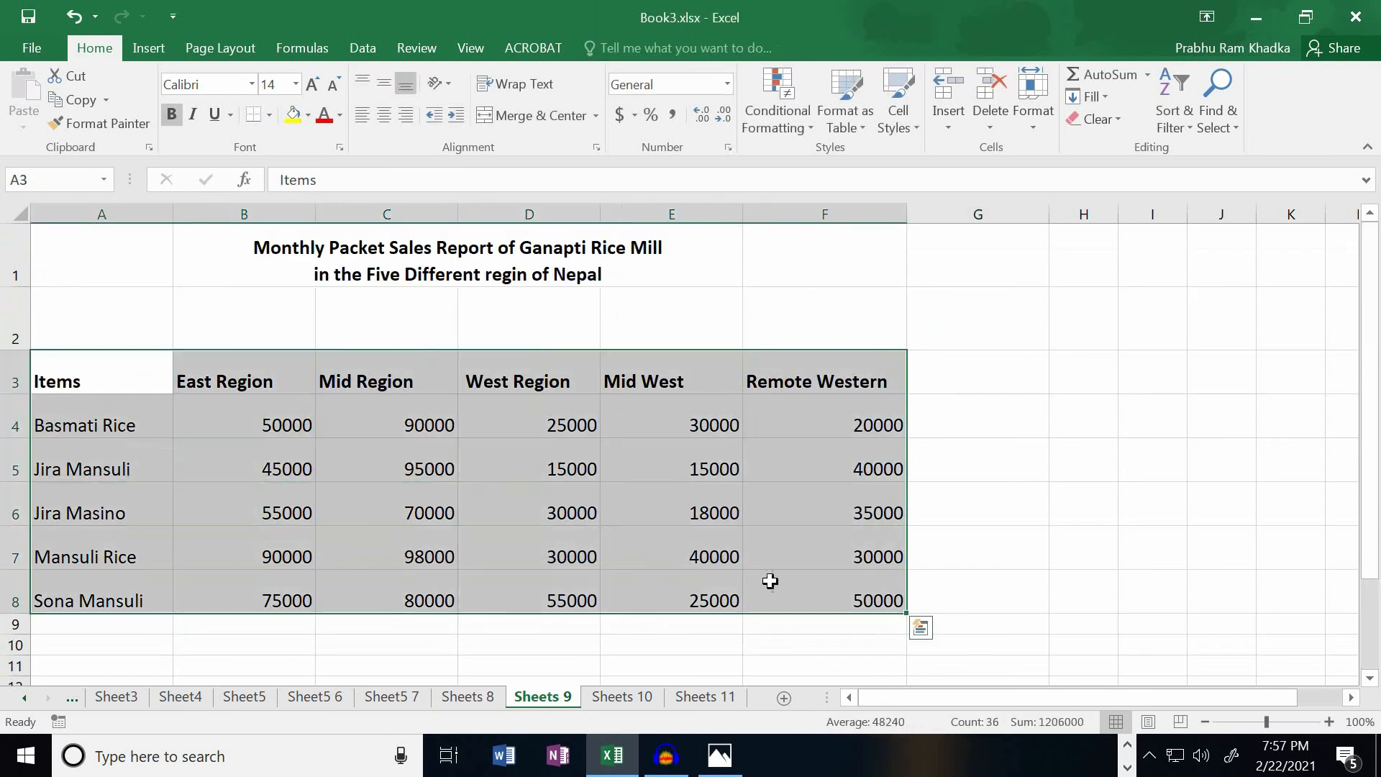
click(169, 52)
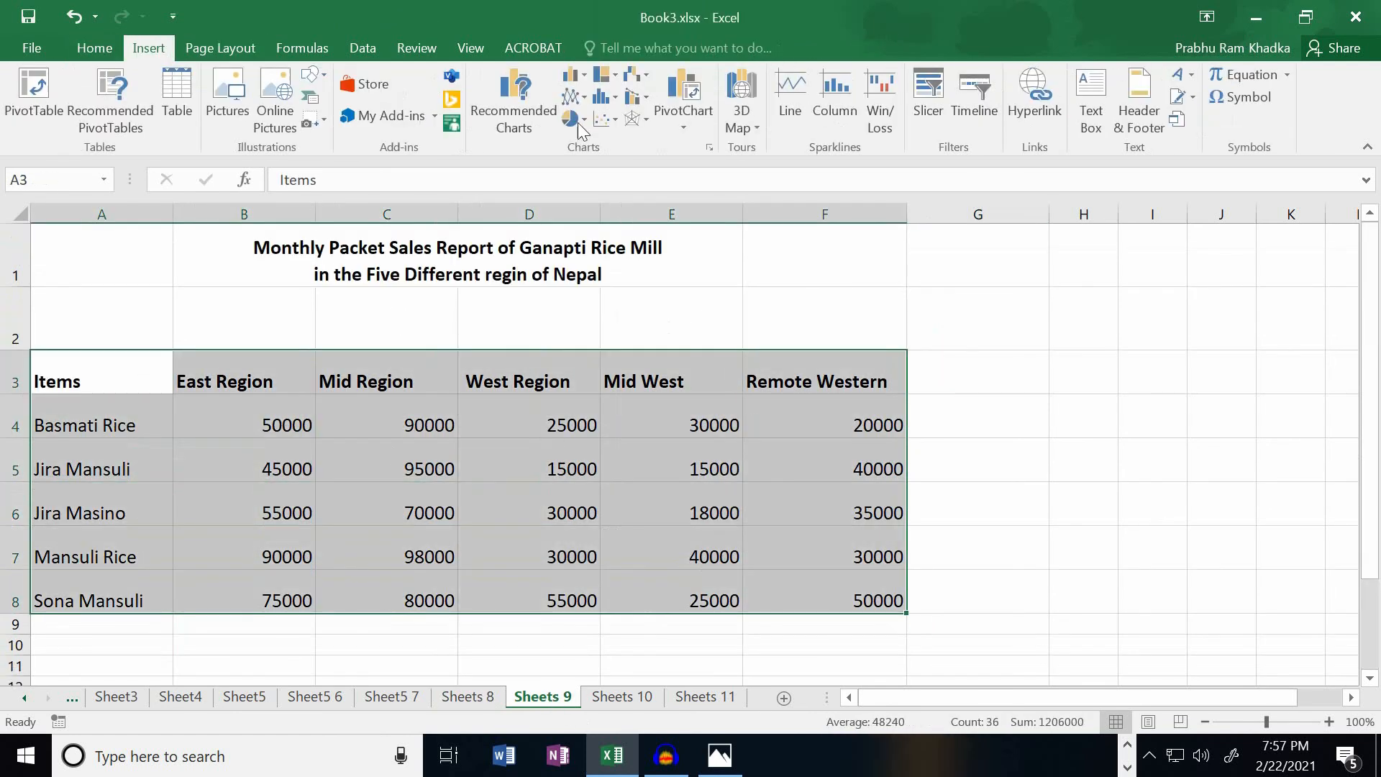
click(709, 151)
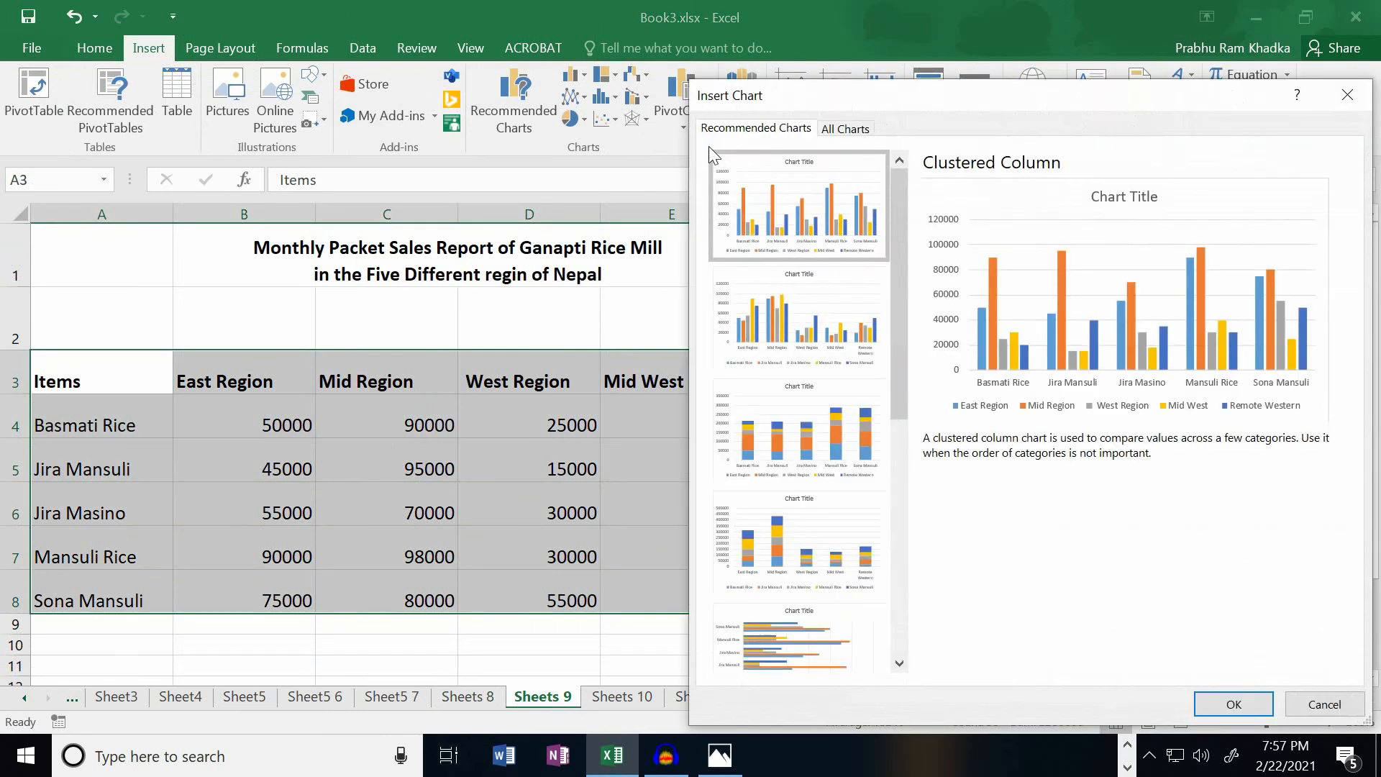
click(854, 132)
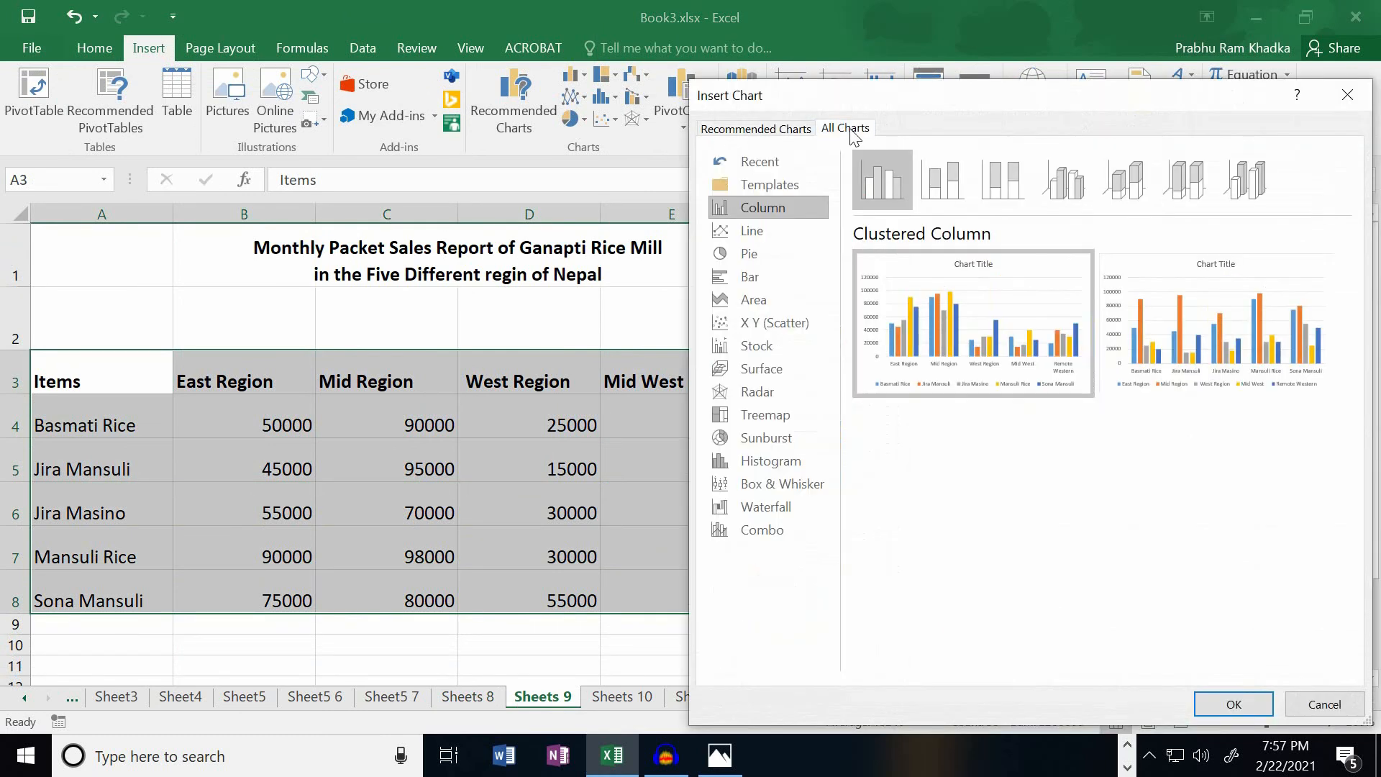
click(784, 323)
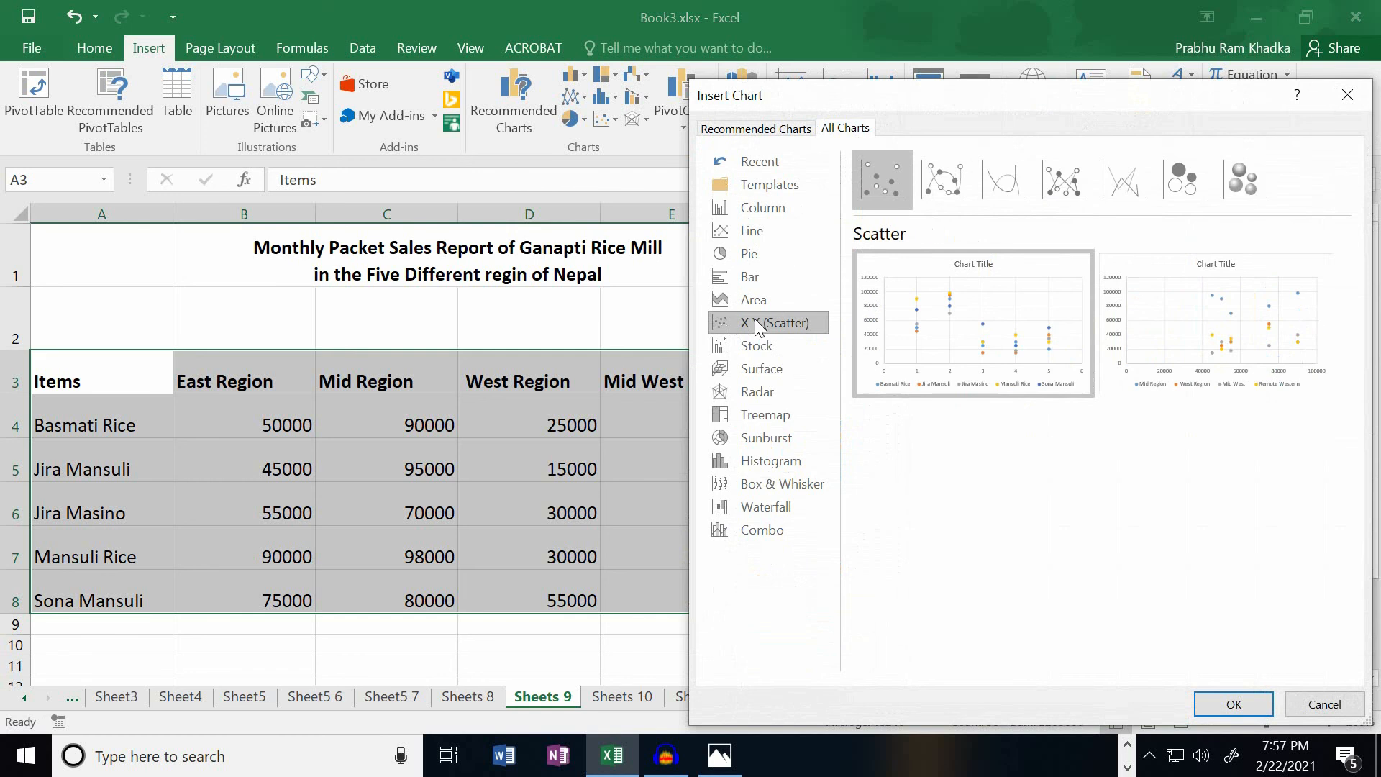
click(964, 185)
mouse_move(967, 277)
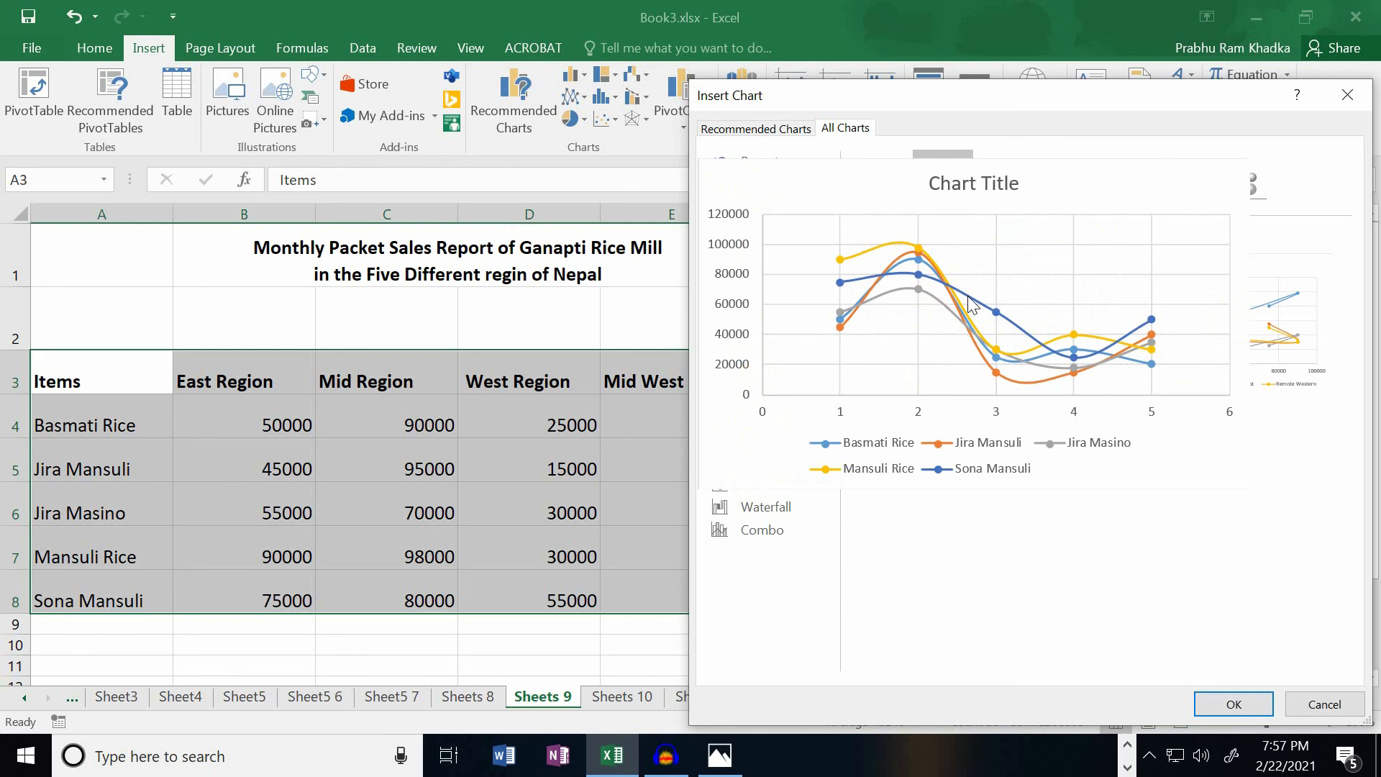
click(1210, 706)
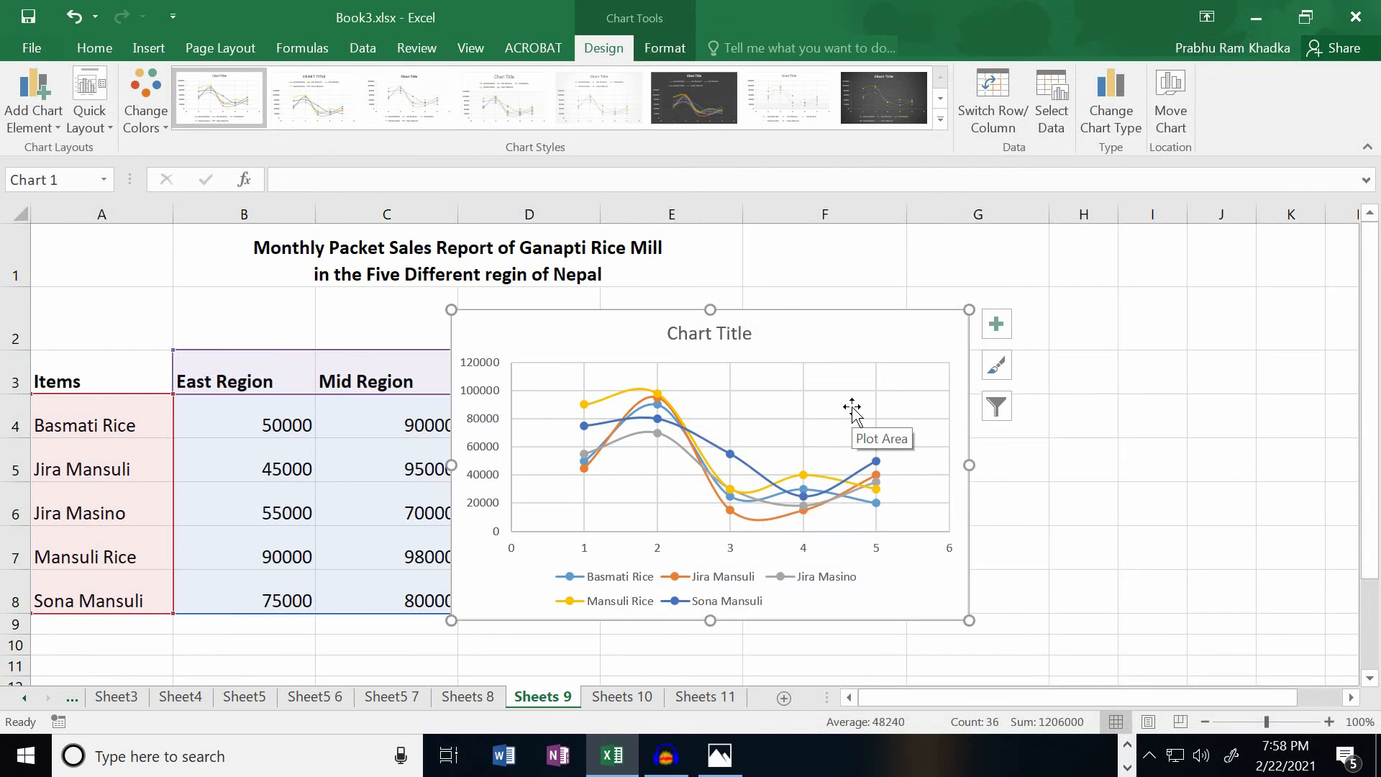
- On Sheets 10, insert a Stacked Line with Markers chart from A3:F8, with the regions as series and the rice items along the horizontal axis
click(610, 703)
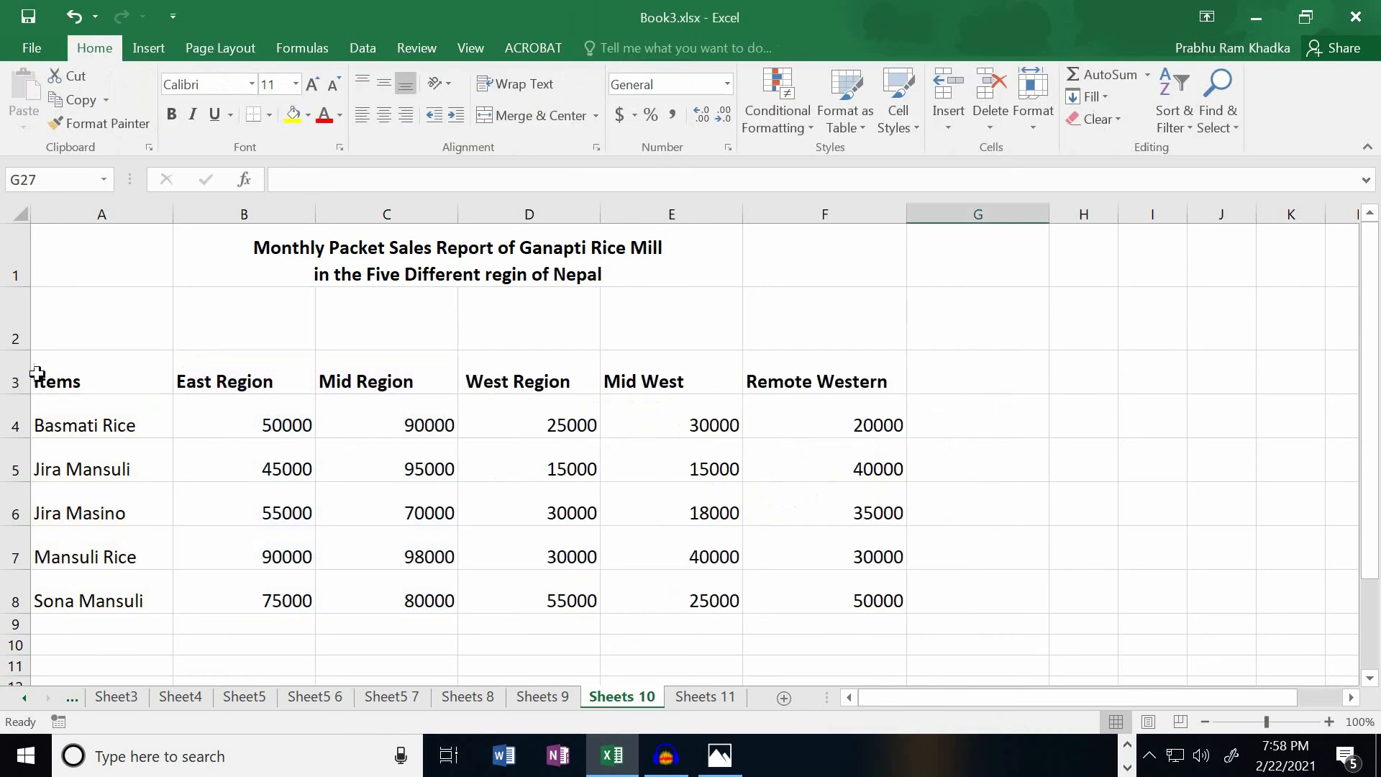
click(115, 384)
drag(115, 384, 863, 597)
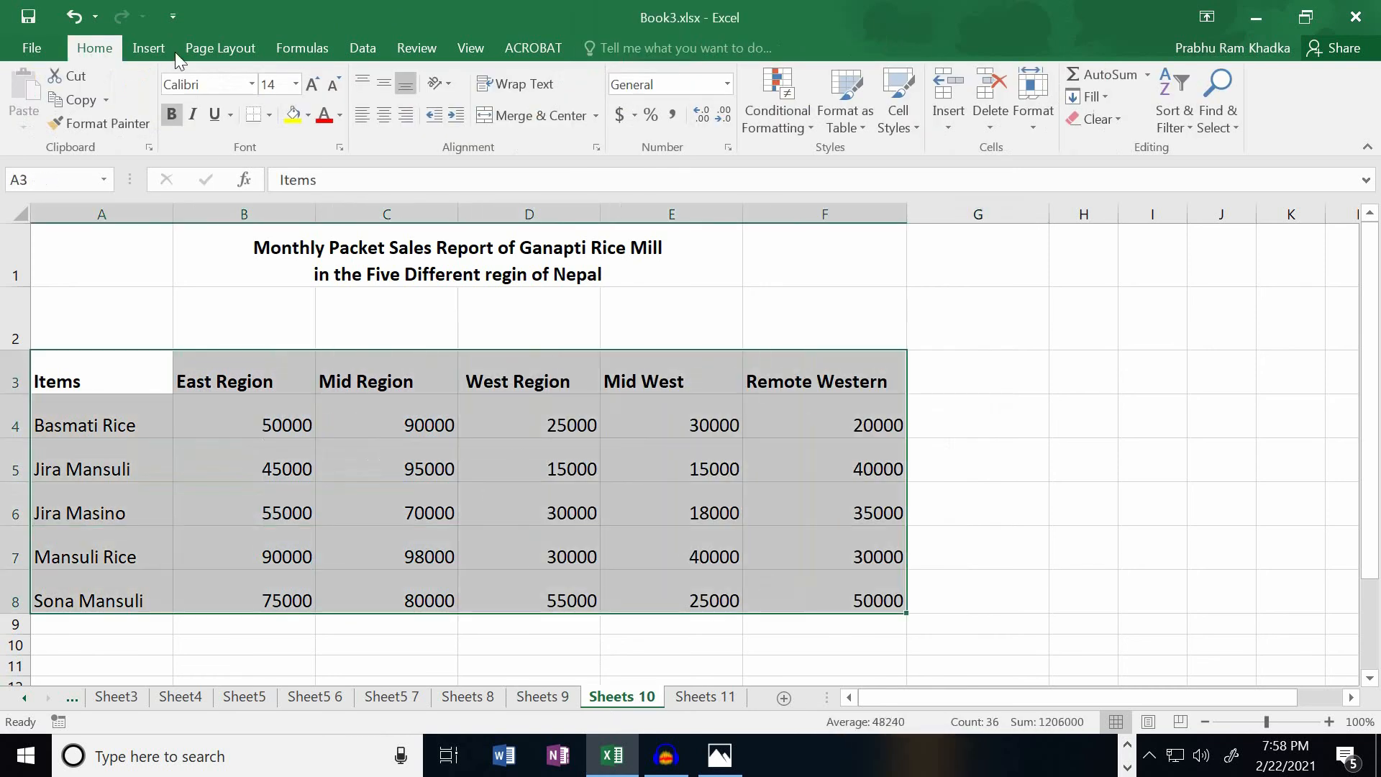
click(149, 48)
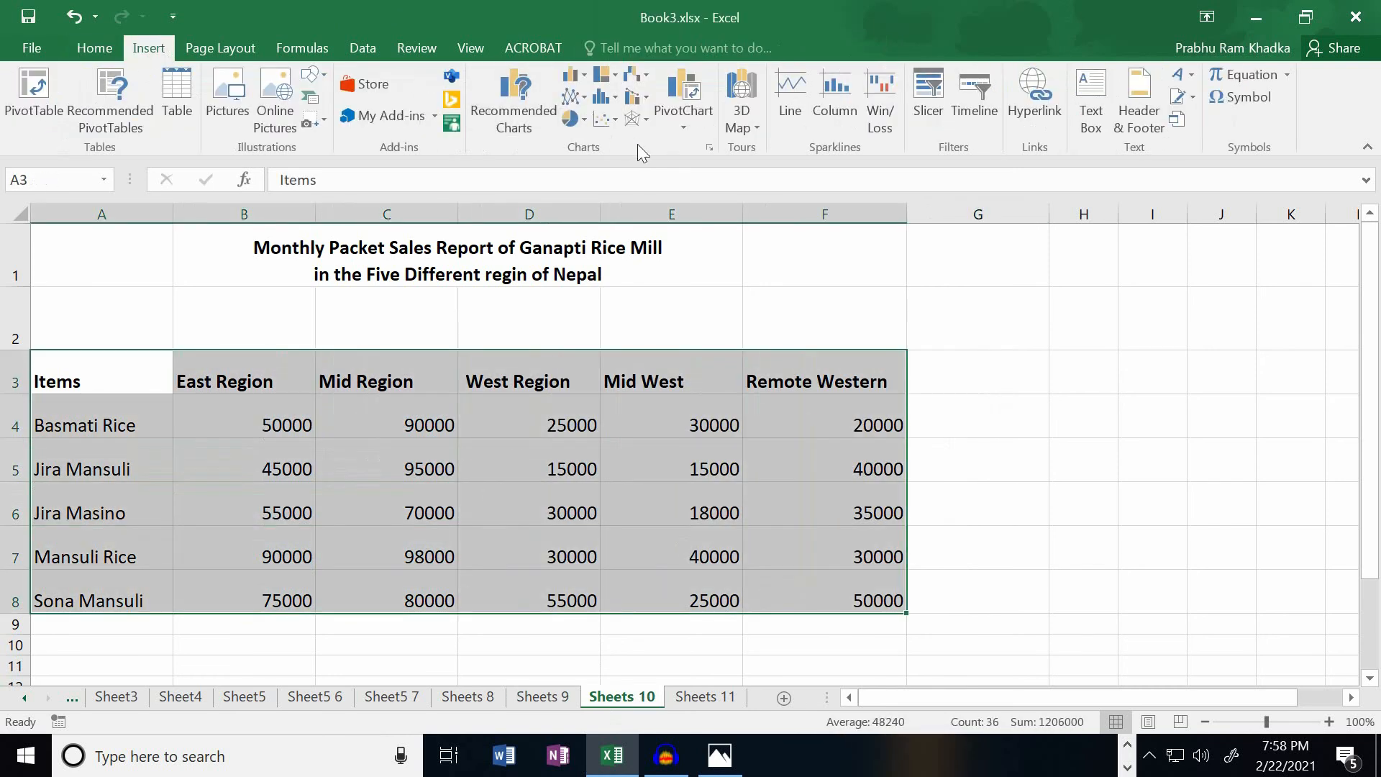
click(709, 146)
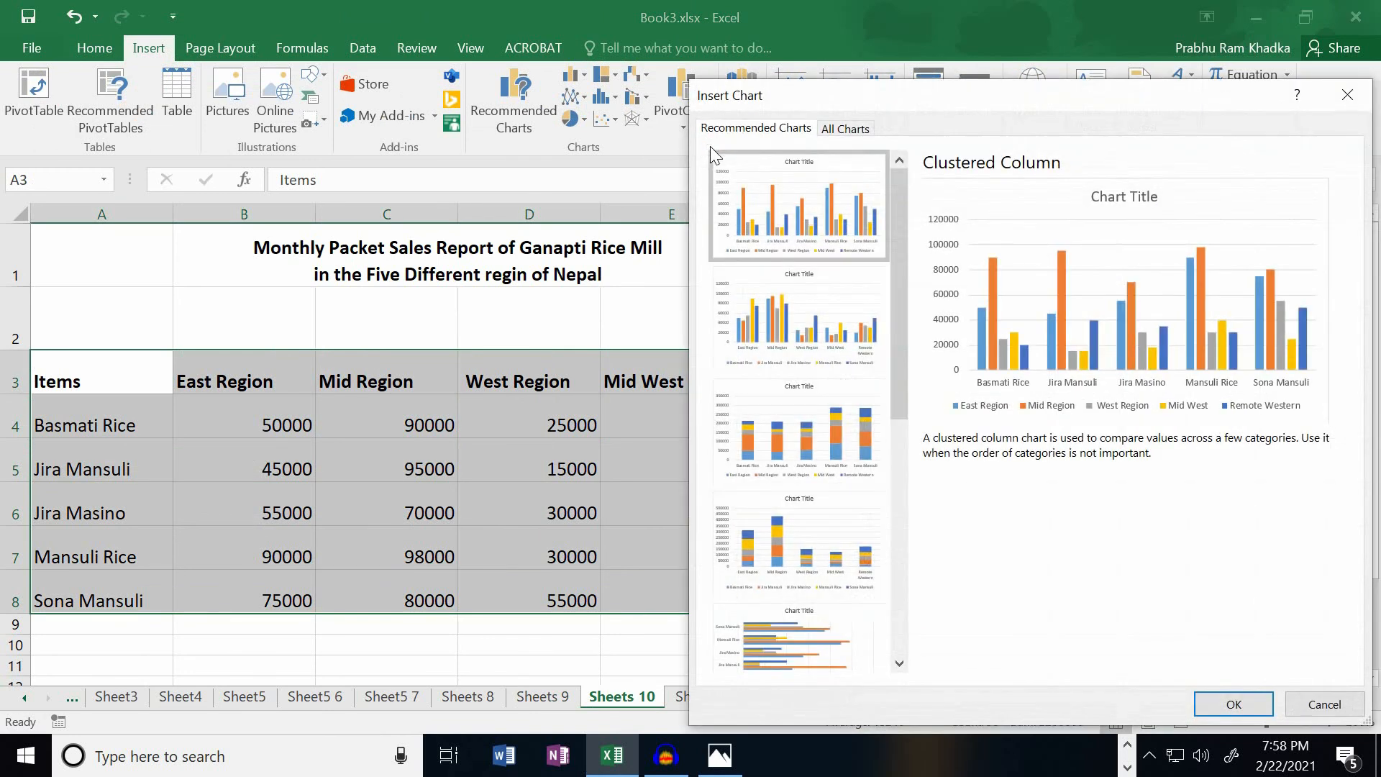
click(833, 133)
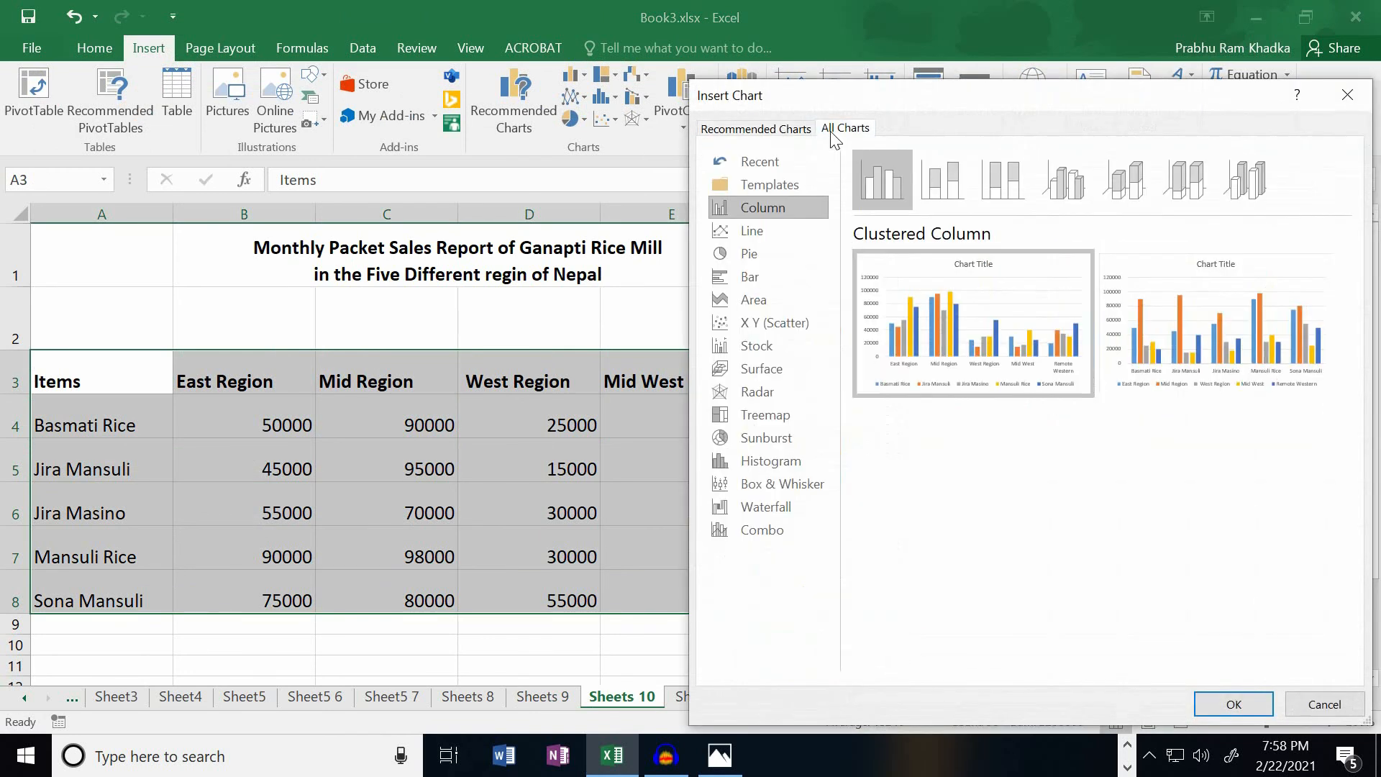
click(752, 232)
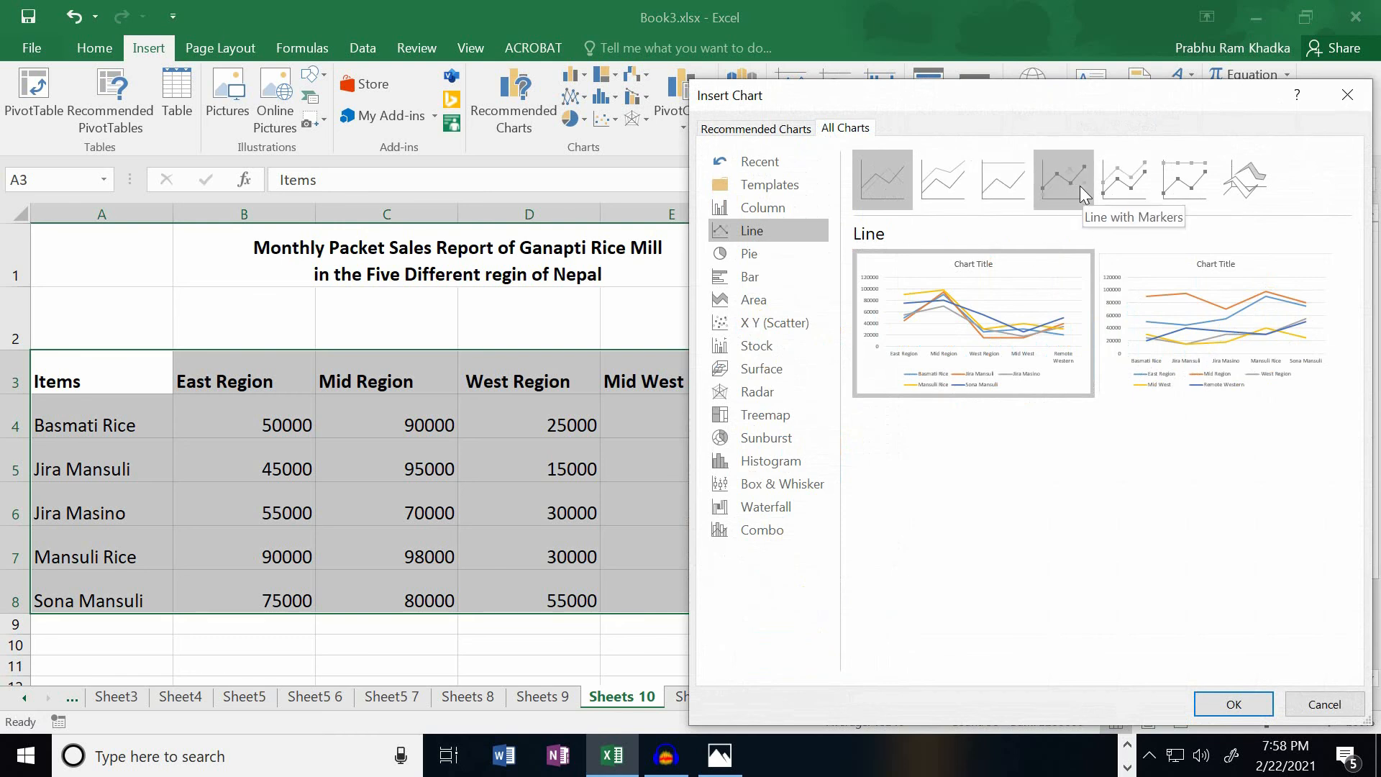
click(1107, 187)
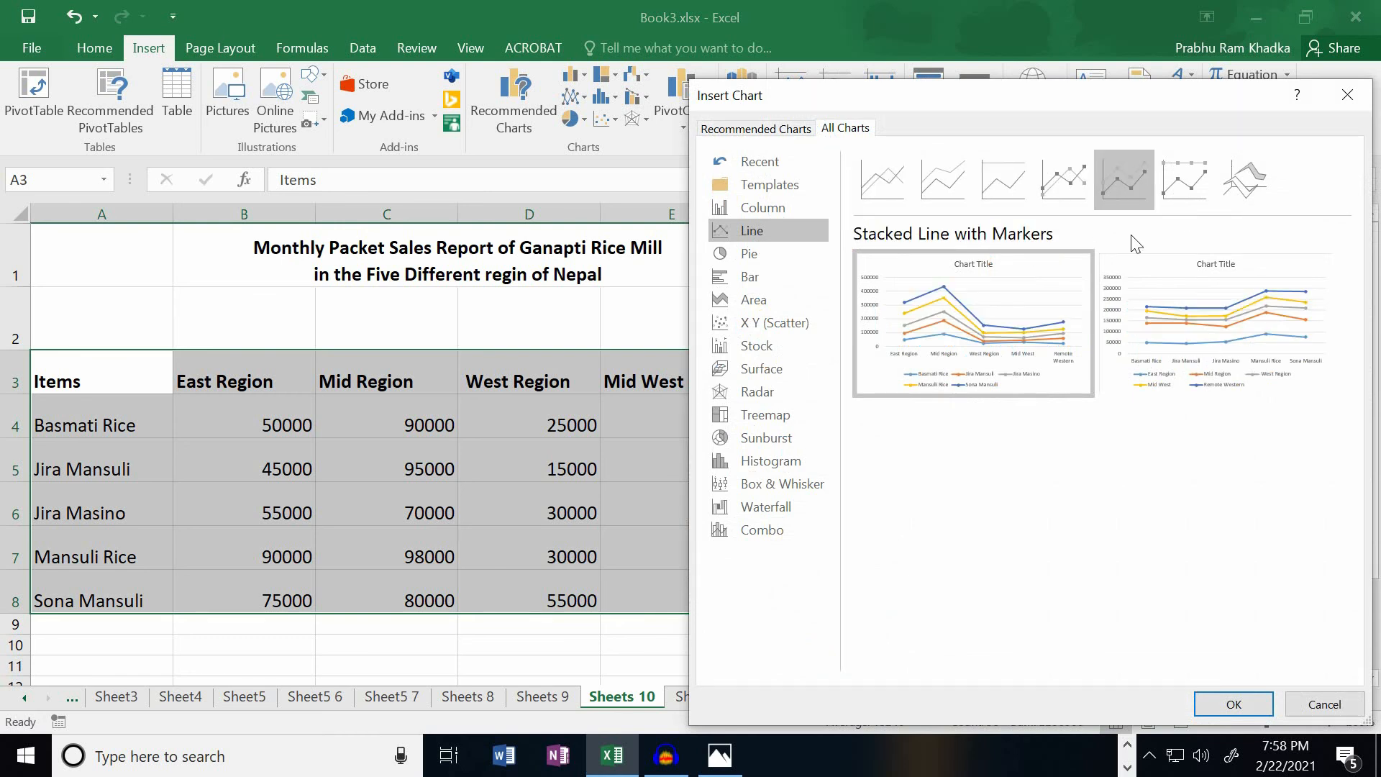
mouse_move(1150, 285)
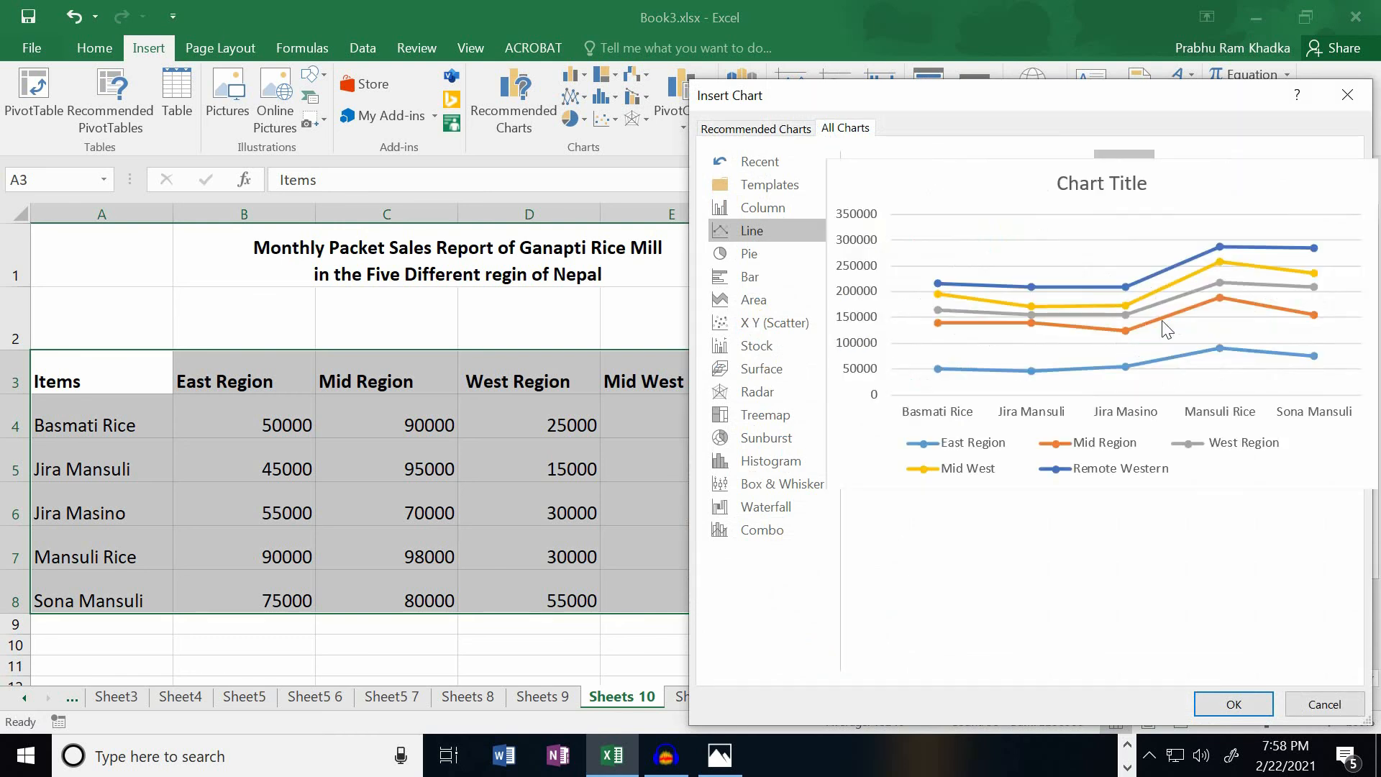
click(1231, 708)
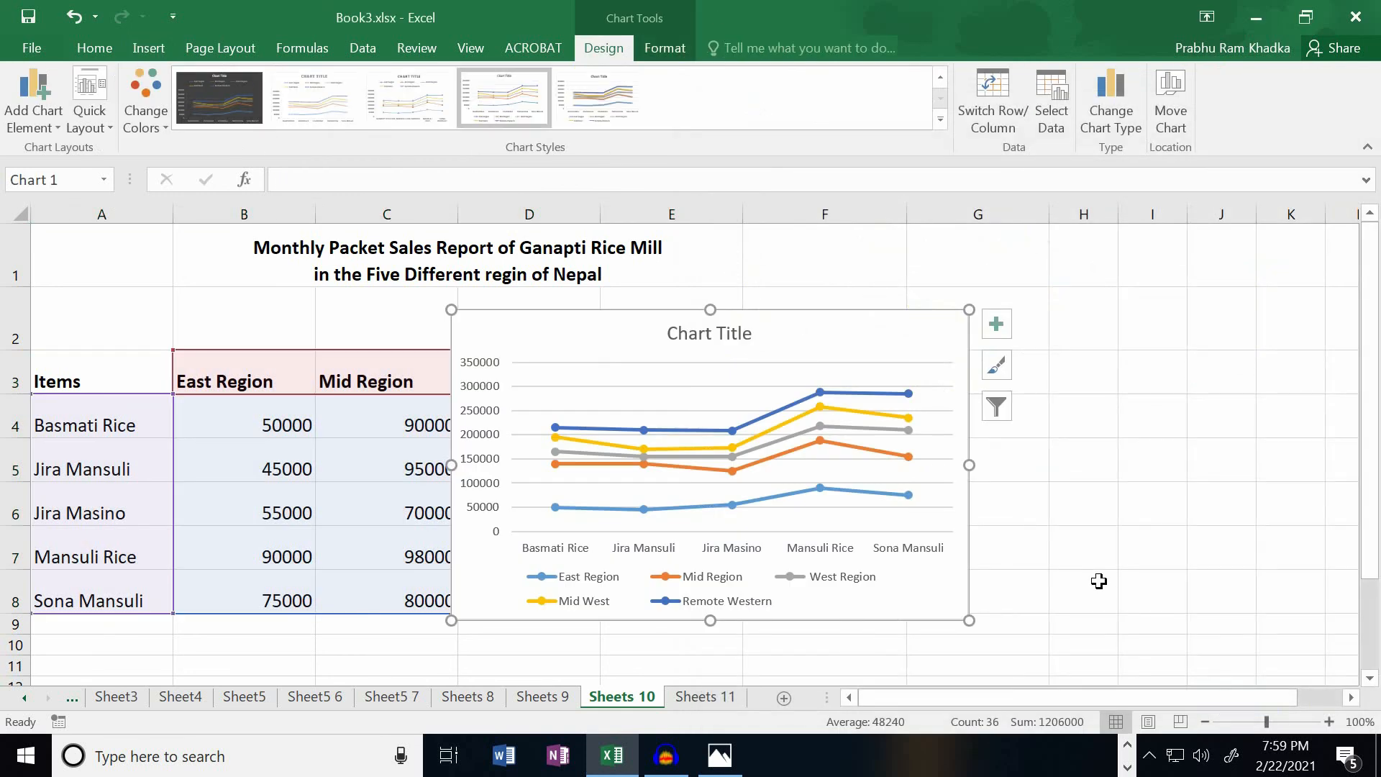
- Add axis titles to the line chart and name the vertical axis "Sales Amount"
click(1000, 325)
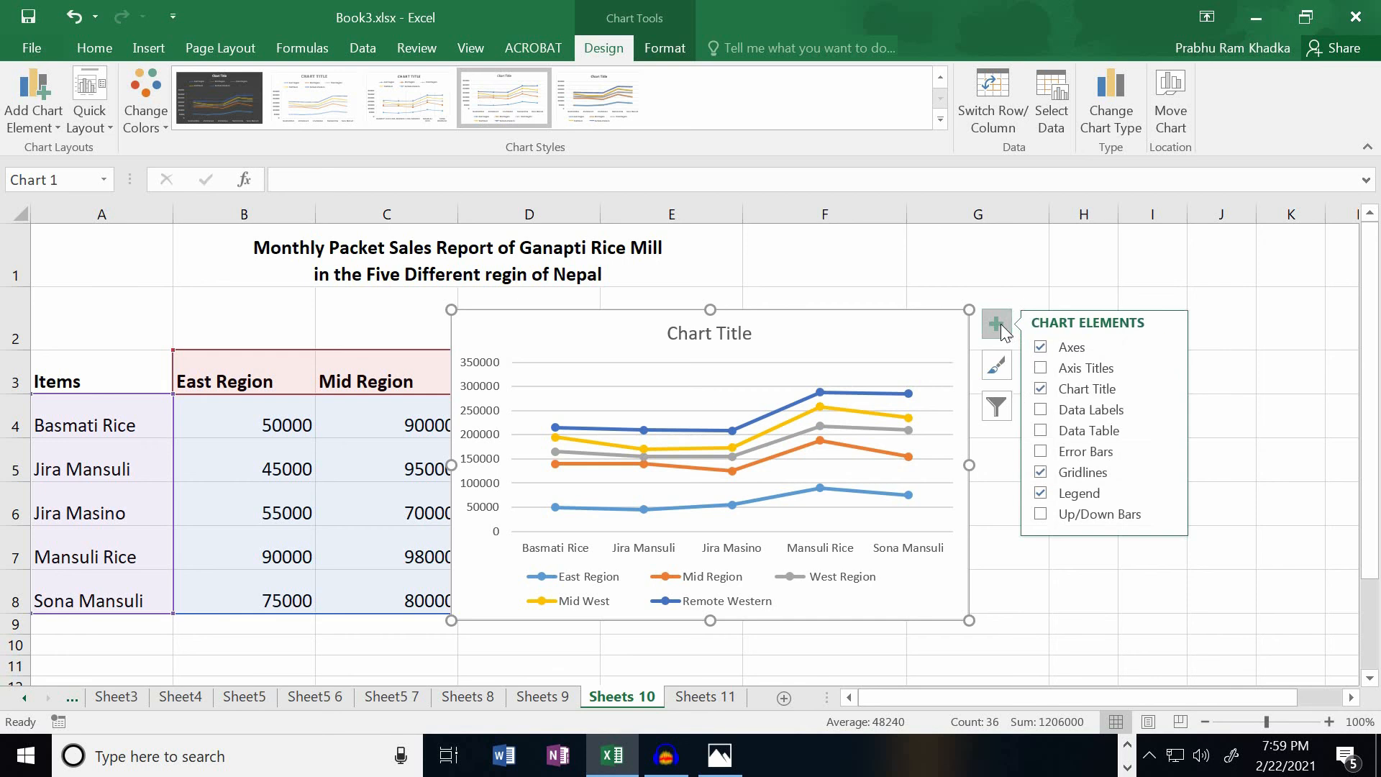
click(1040, 369)
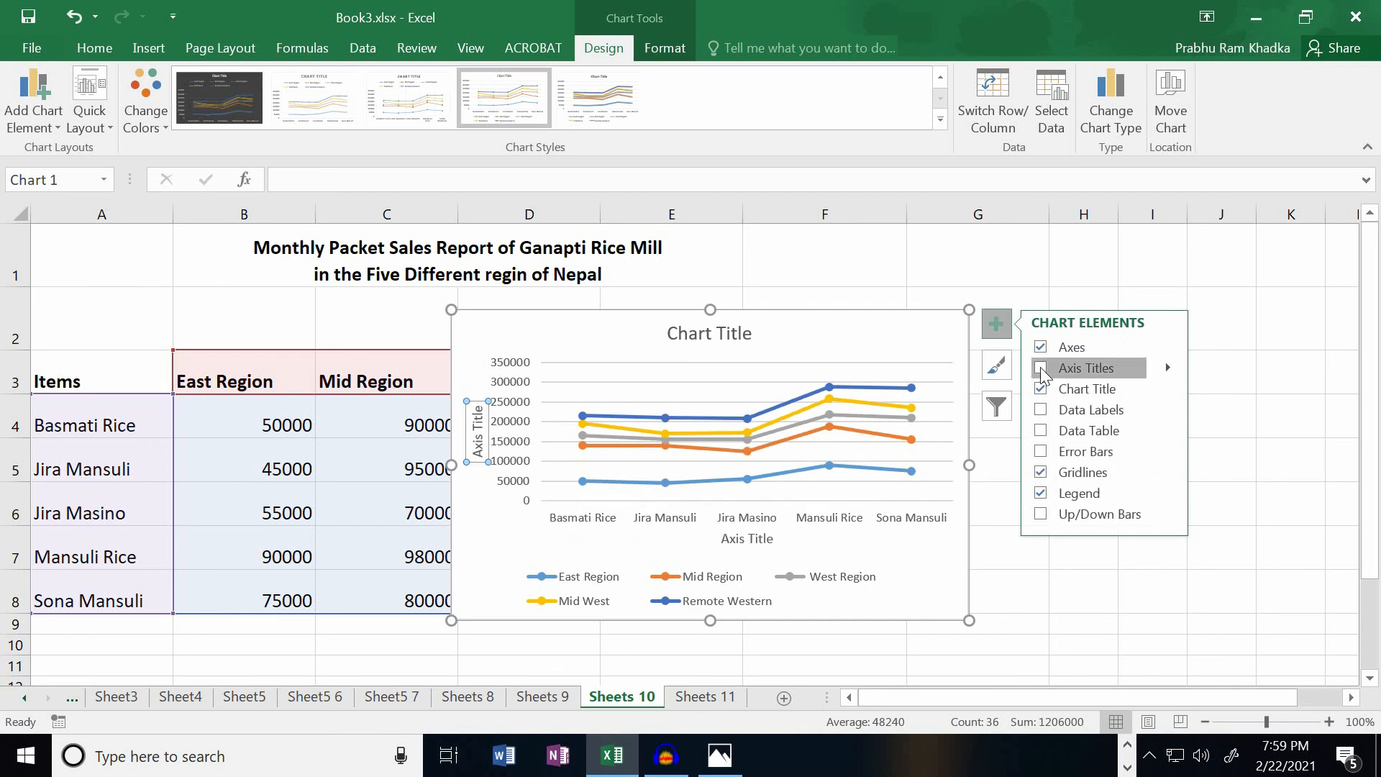
click(478, 449)
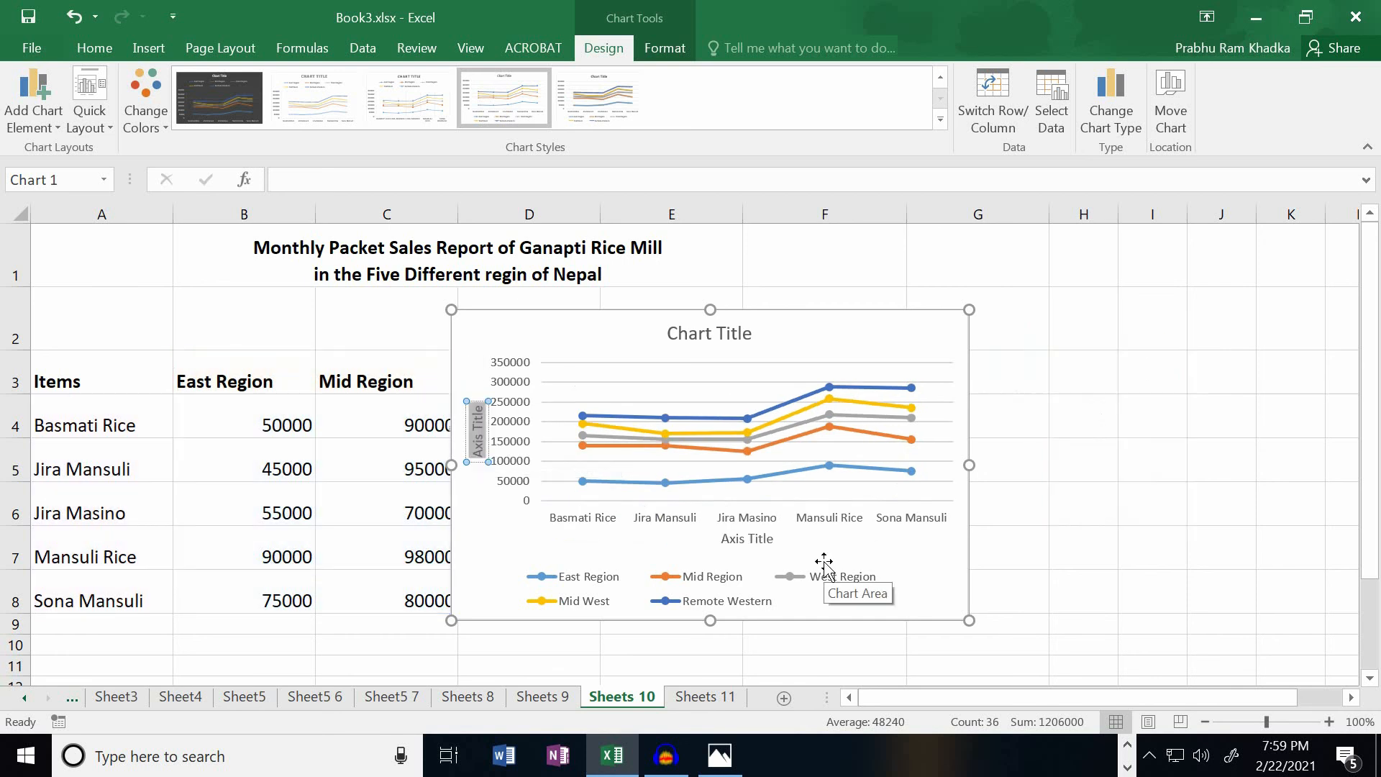
text(Sales Amount)
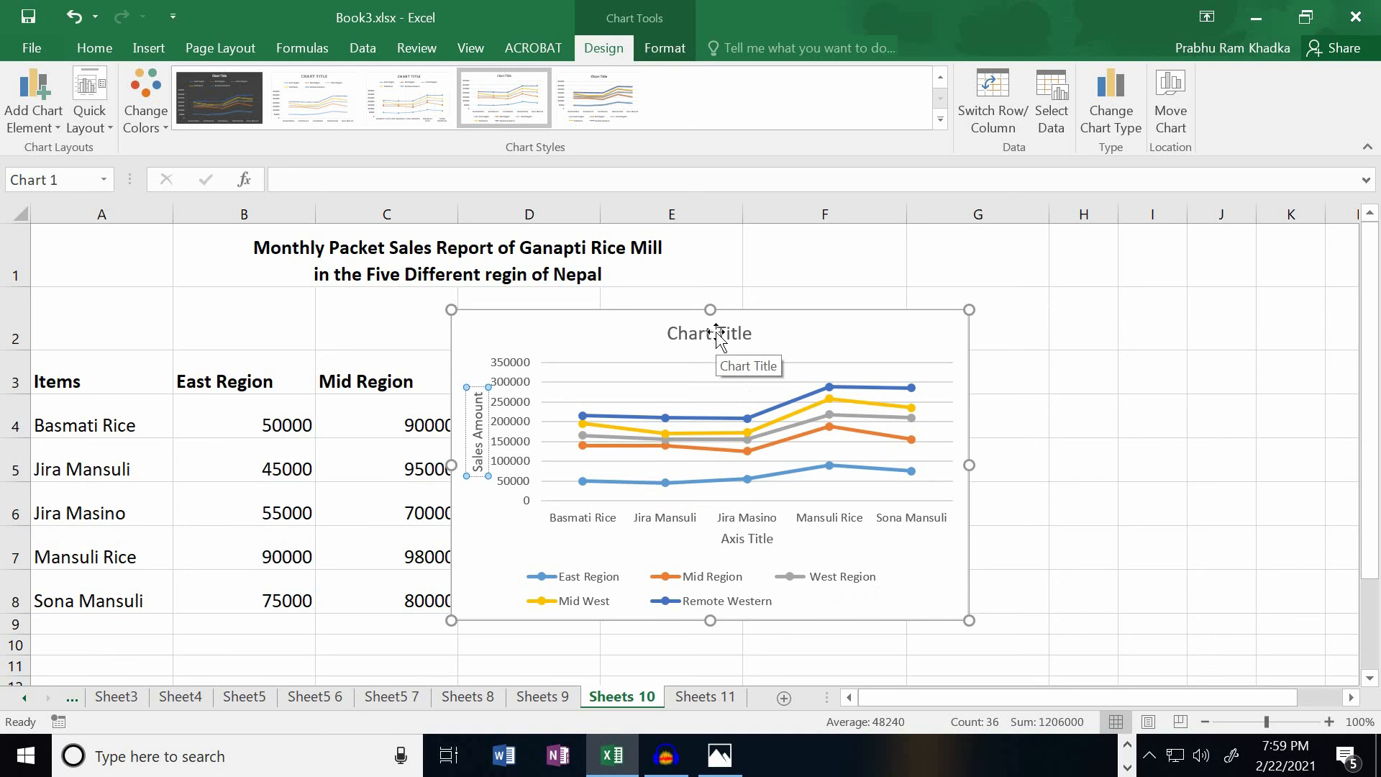
- Replace the line chart's title with "Ganapati Rice Mill" and "Regional Sales Report" on a second line
click(715, 332)
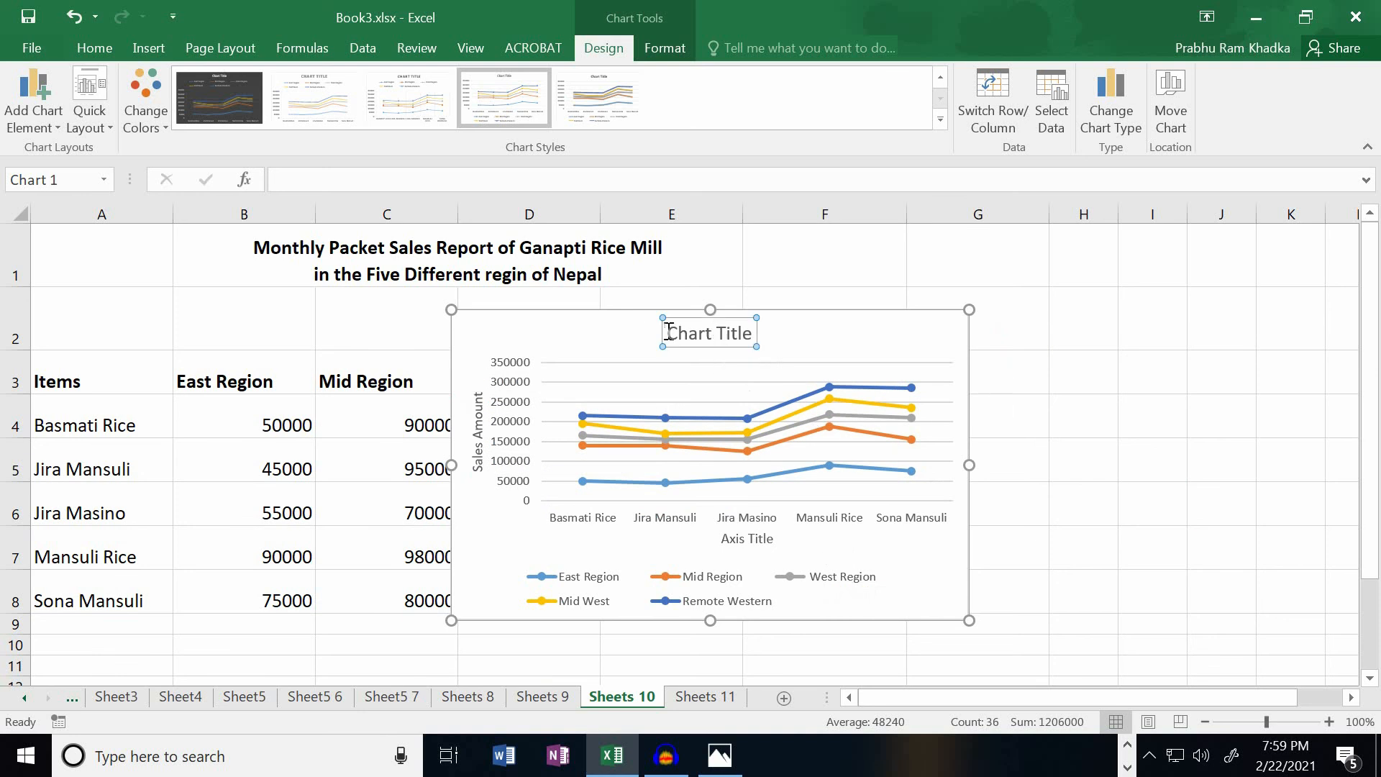
drag(666, 332, 744, 348)
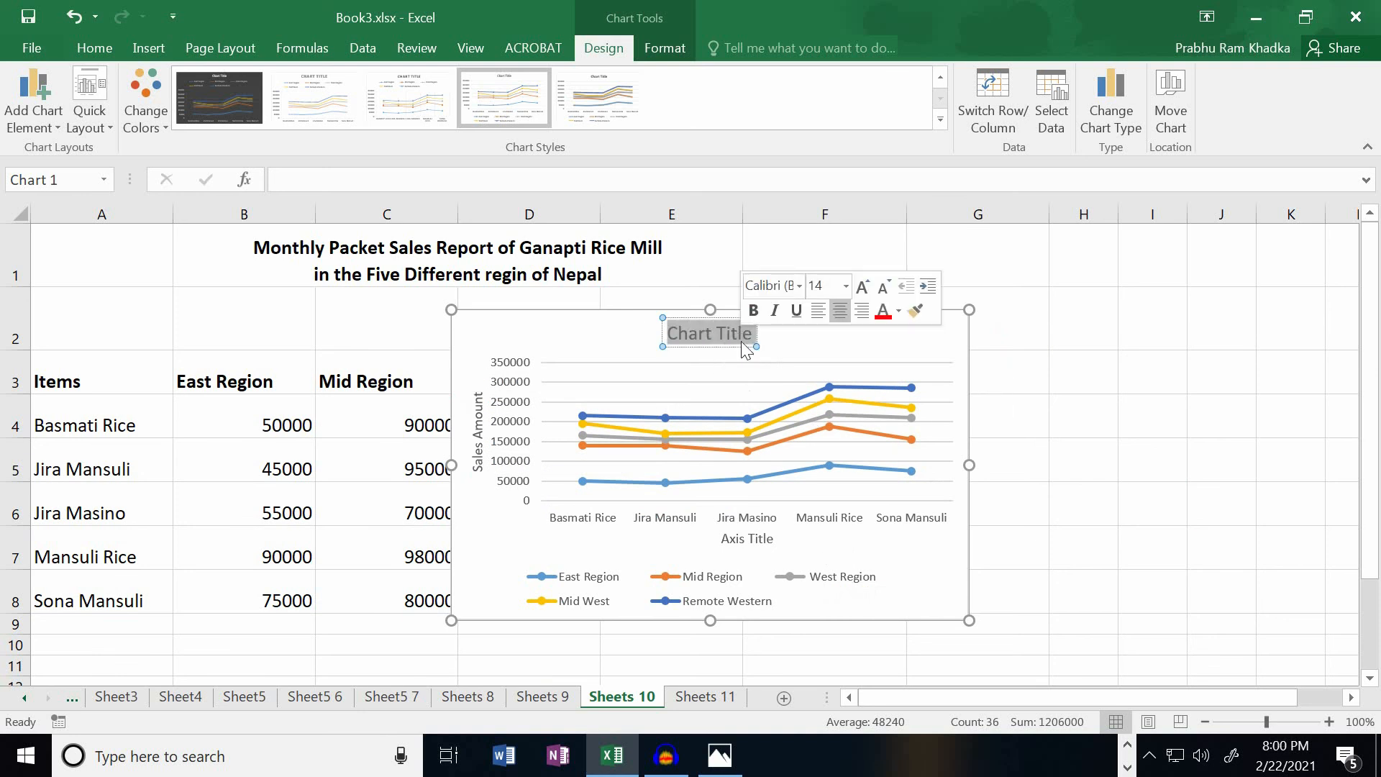
key(Delete)
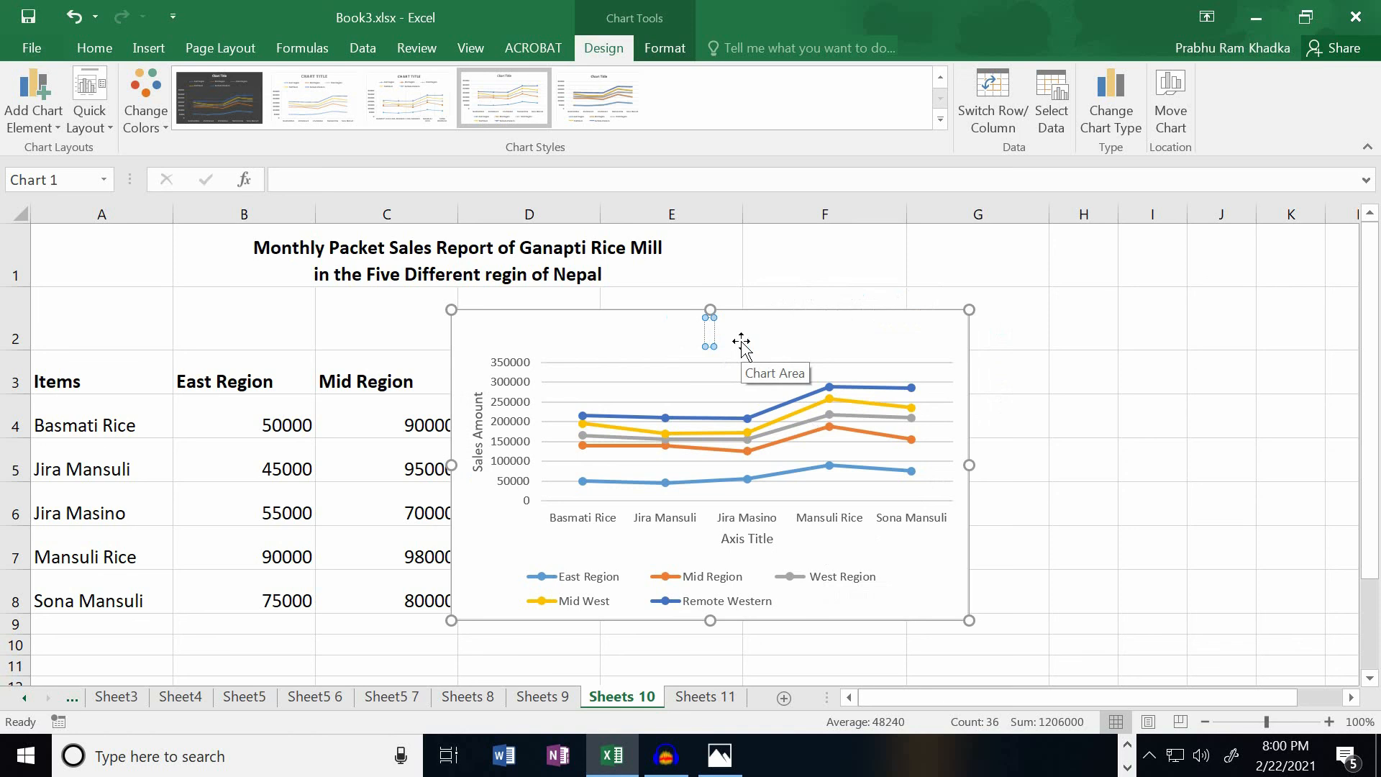
text(Ganapati)
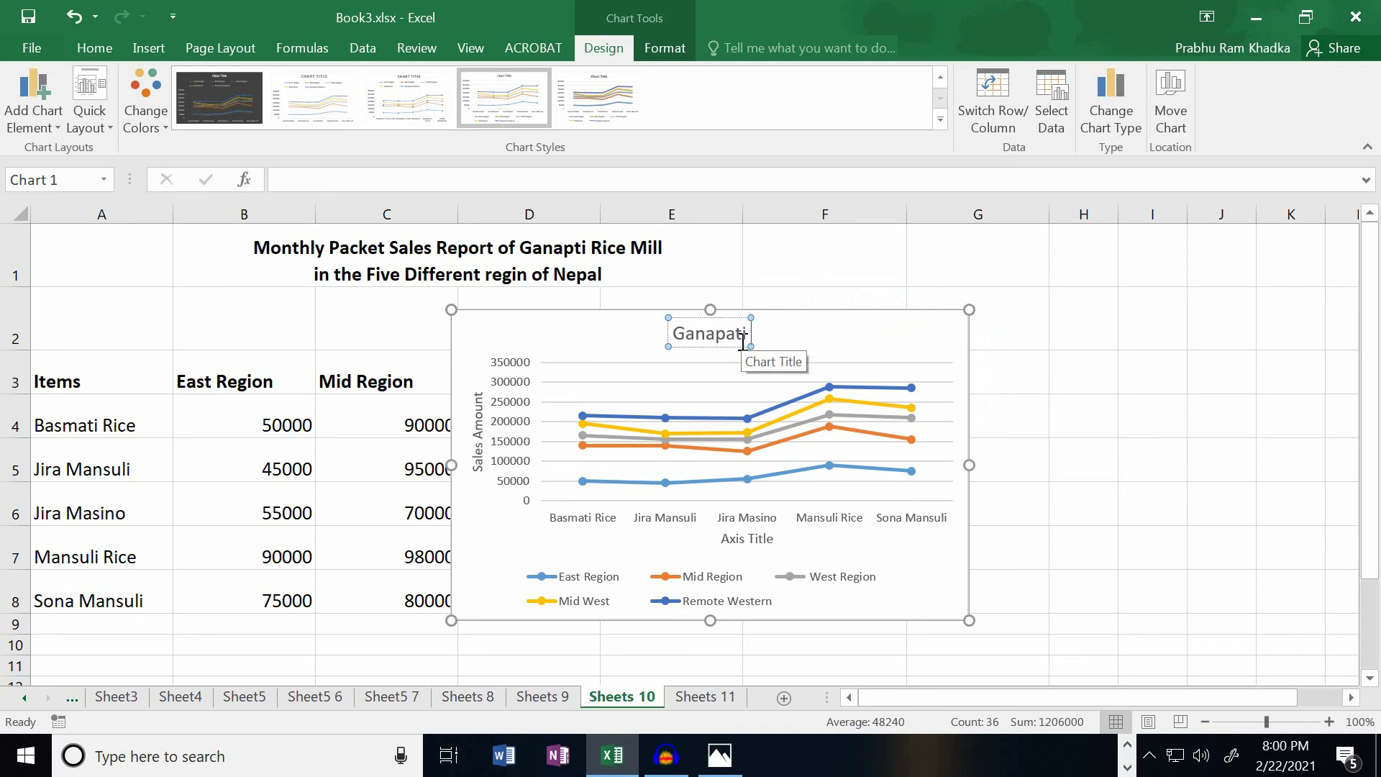
text( Rice Mill )
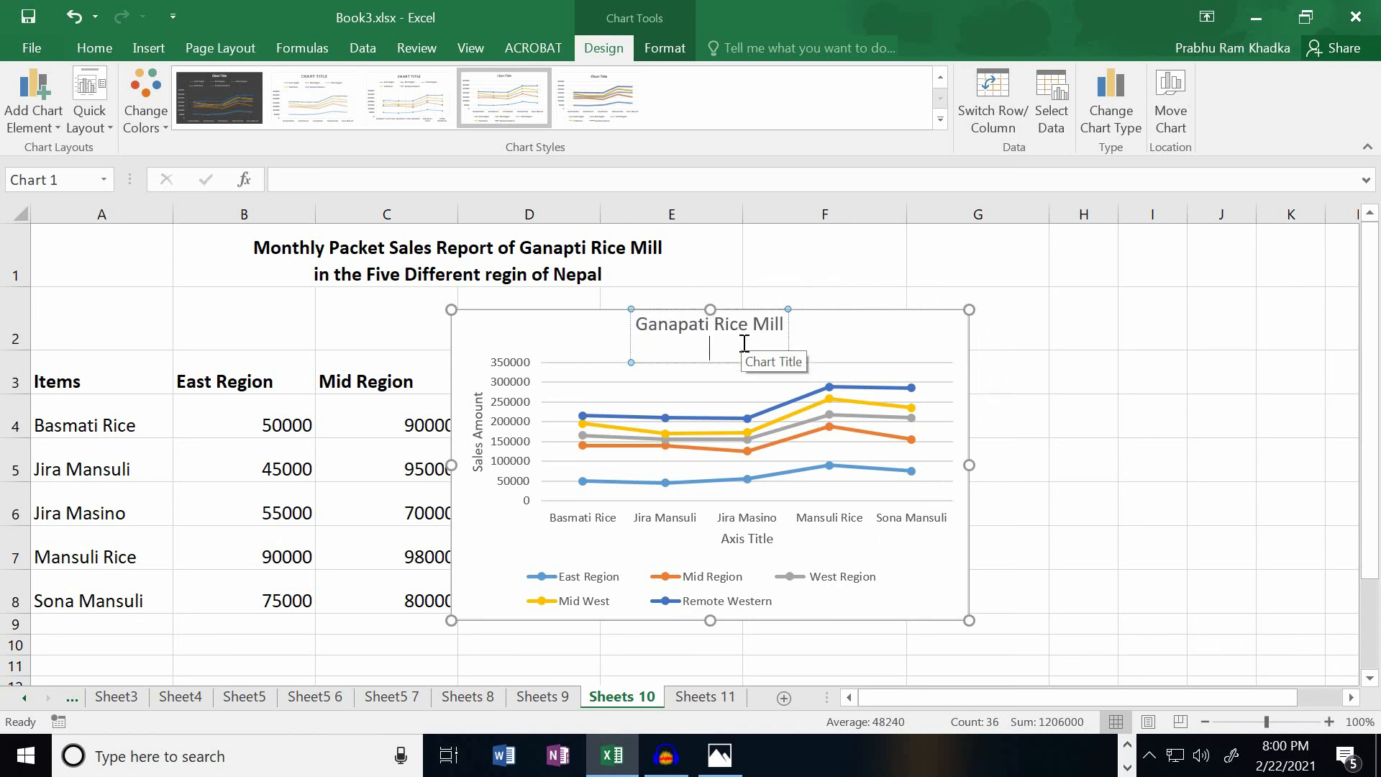
text(Regio)
text(nal Sales Report)
click(1067, 364)
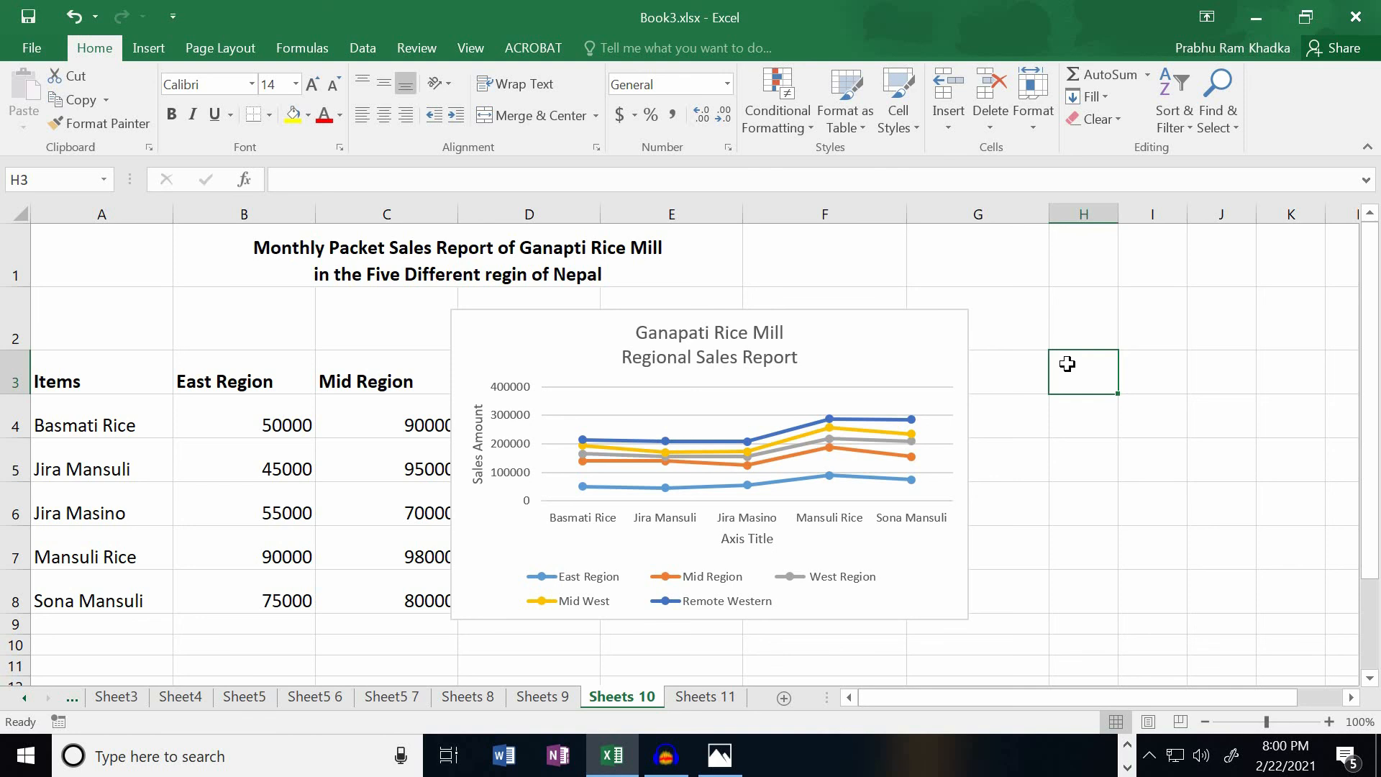
- On Sheets 11, insert a 2-D Pie chart of the Basmati Rice sales by region from A3:F4
click(687, 702)
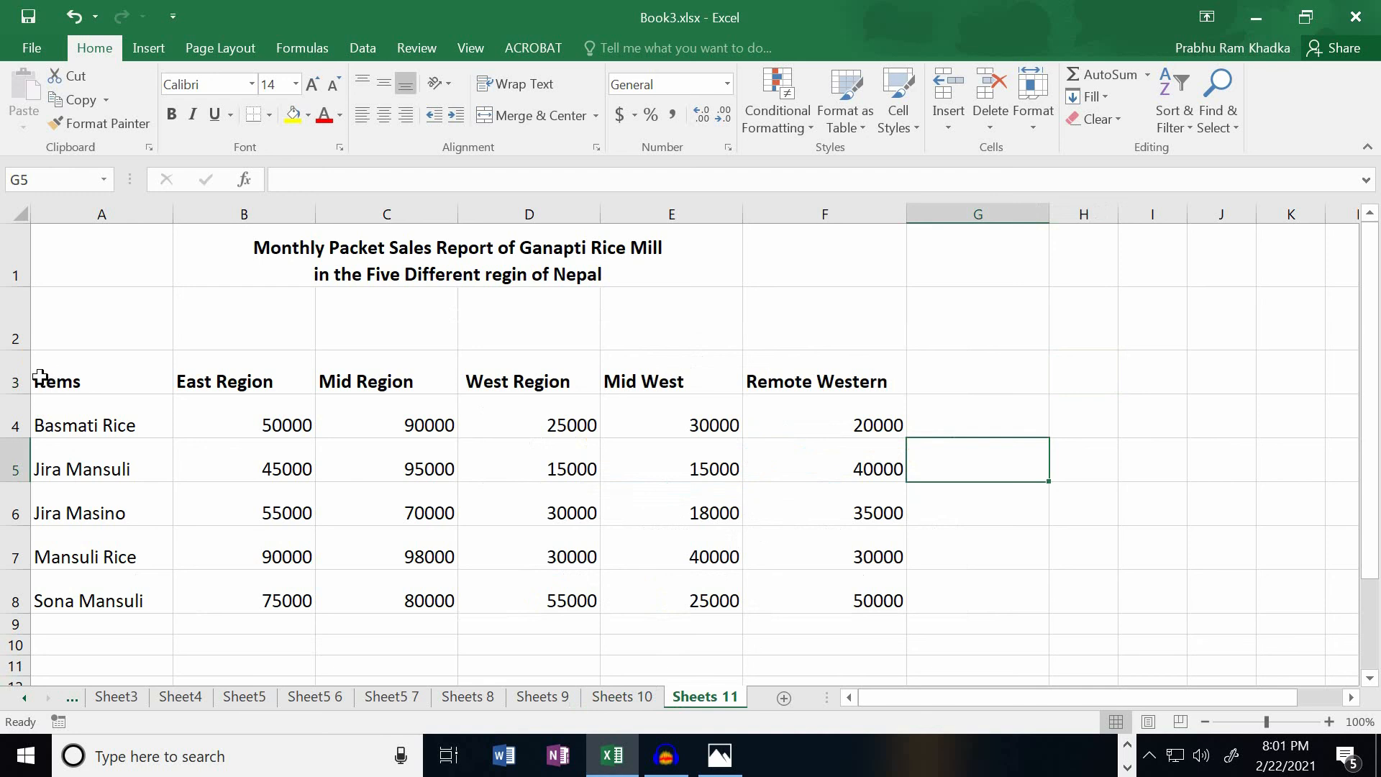
drag(39, 375, 801, 425)
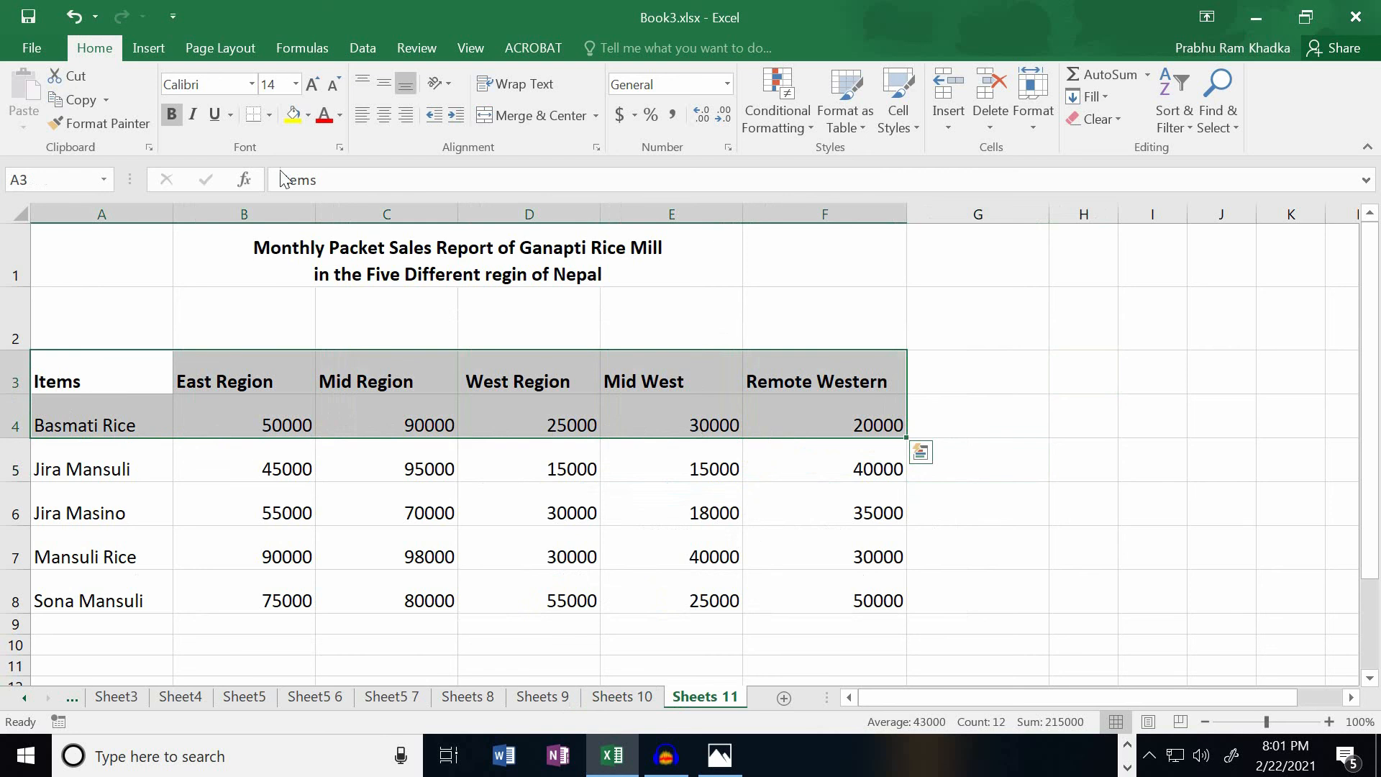
click(143, 55)
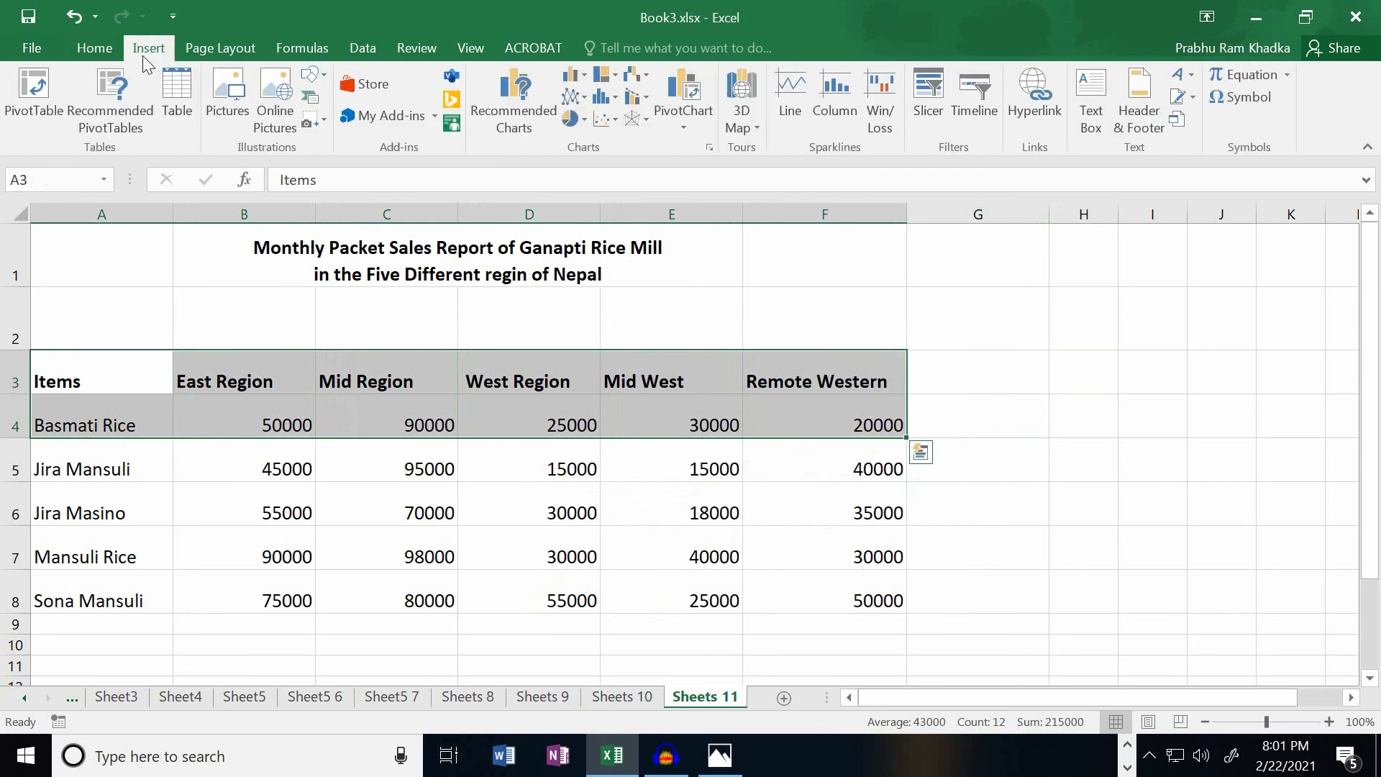
click(576, 118)
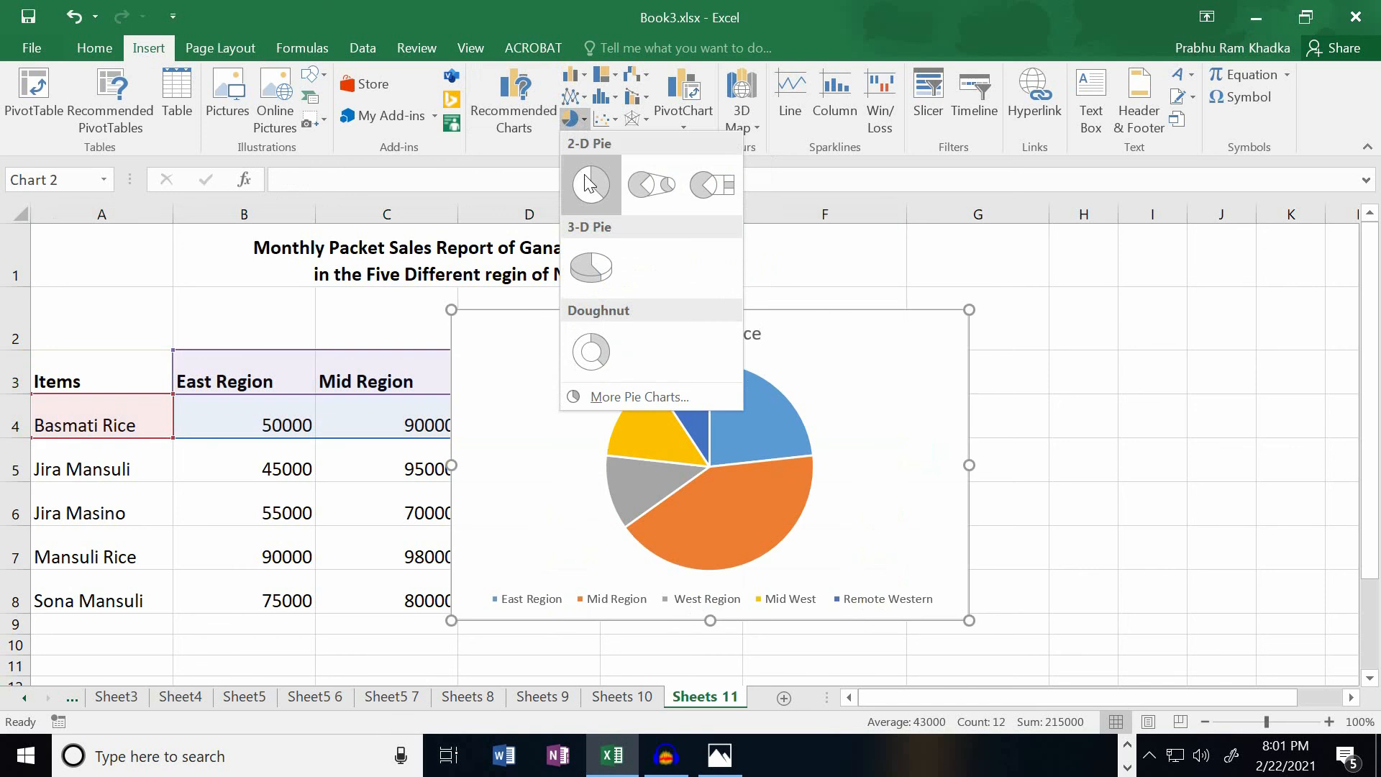
click(586, 184)
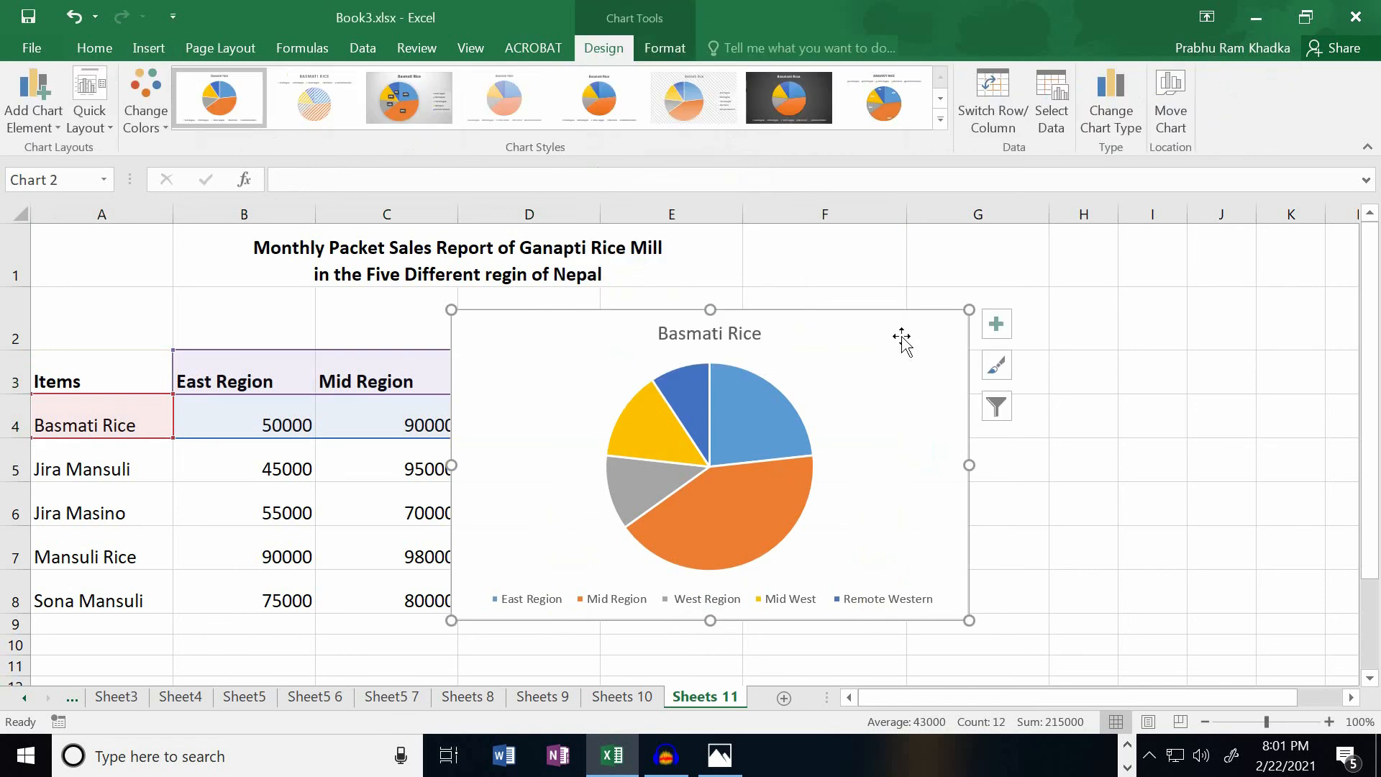
- Add data labels to the Basmati Rice pie chart and deselect the chart
click(993, 336)
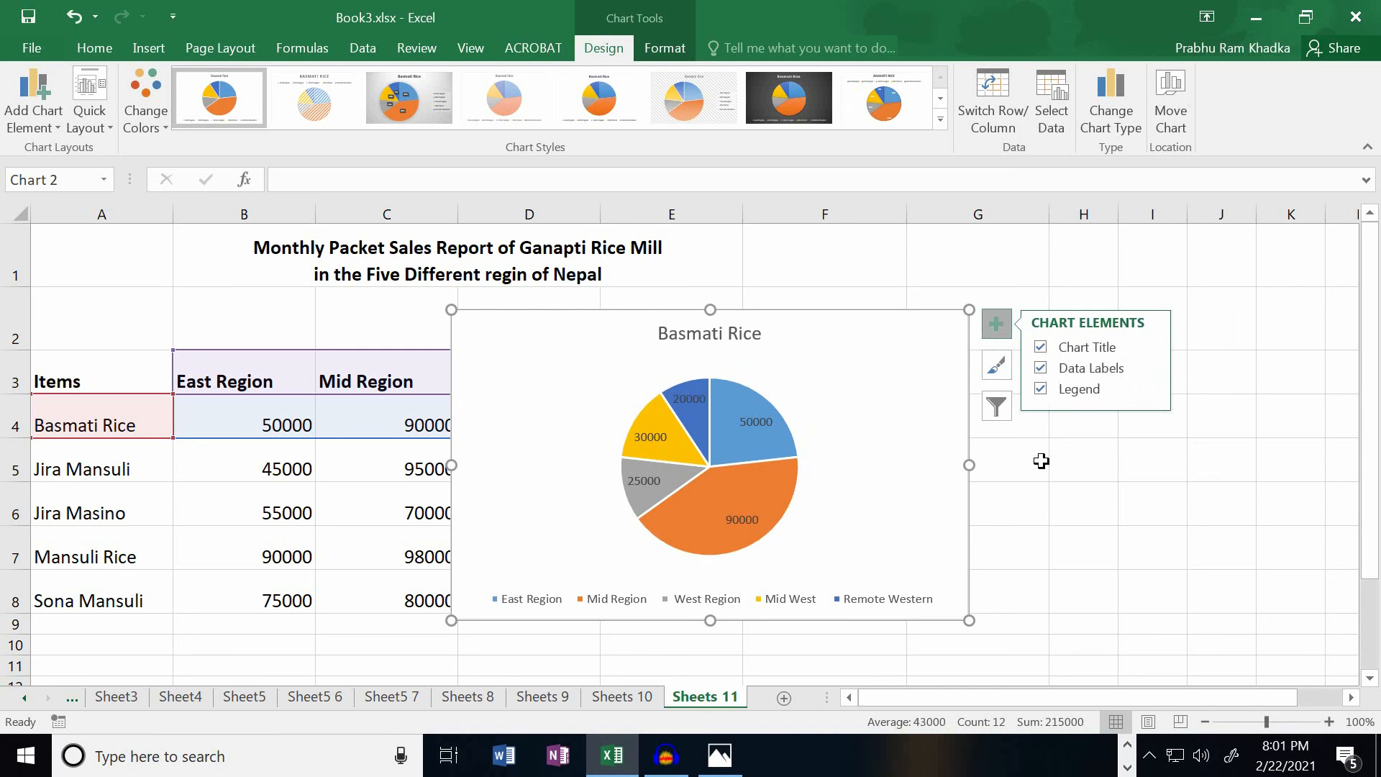
key(Escape)
key(Escape)
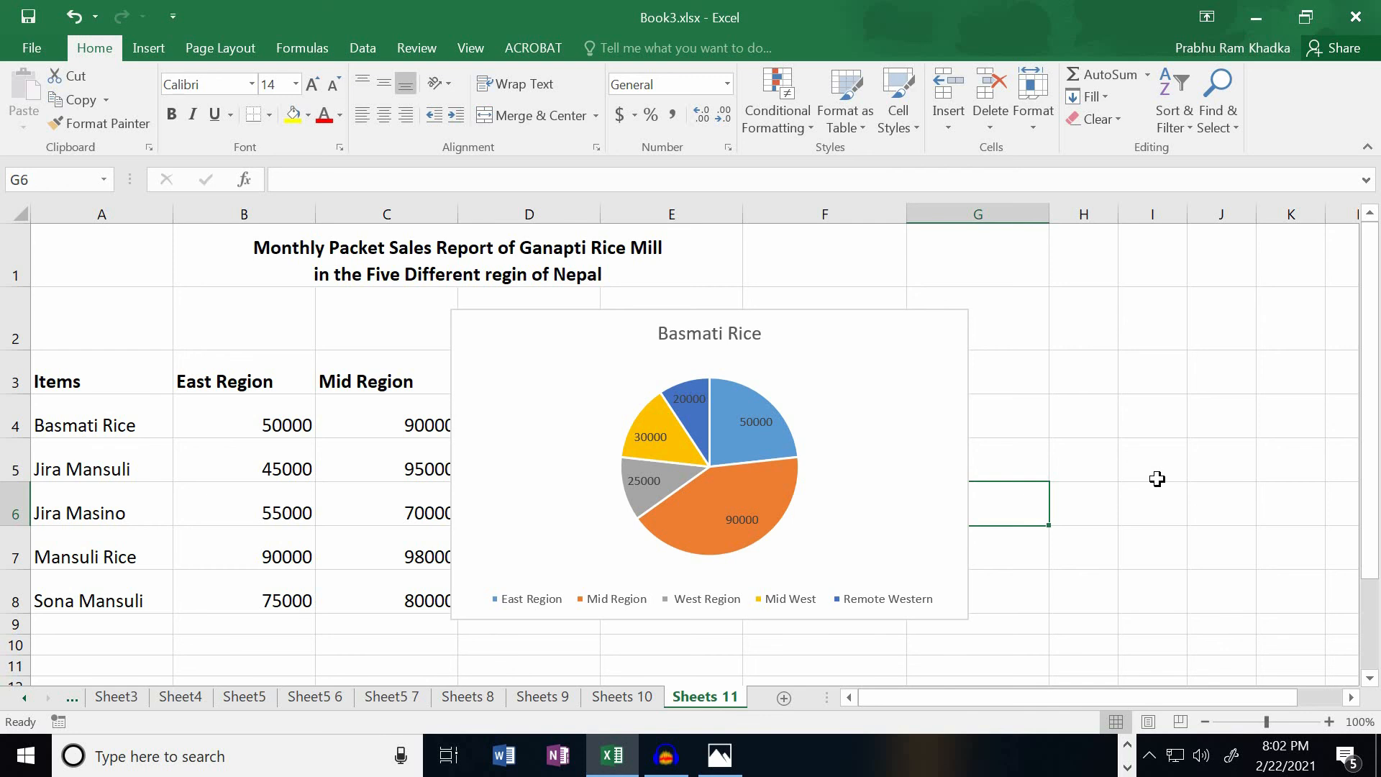
- Shrink the Basmati Rice pie chart and move it beside the table, over columns G to K
click(499, 318)
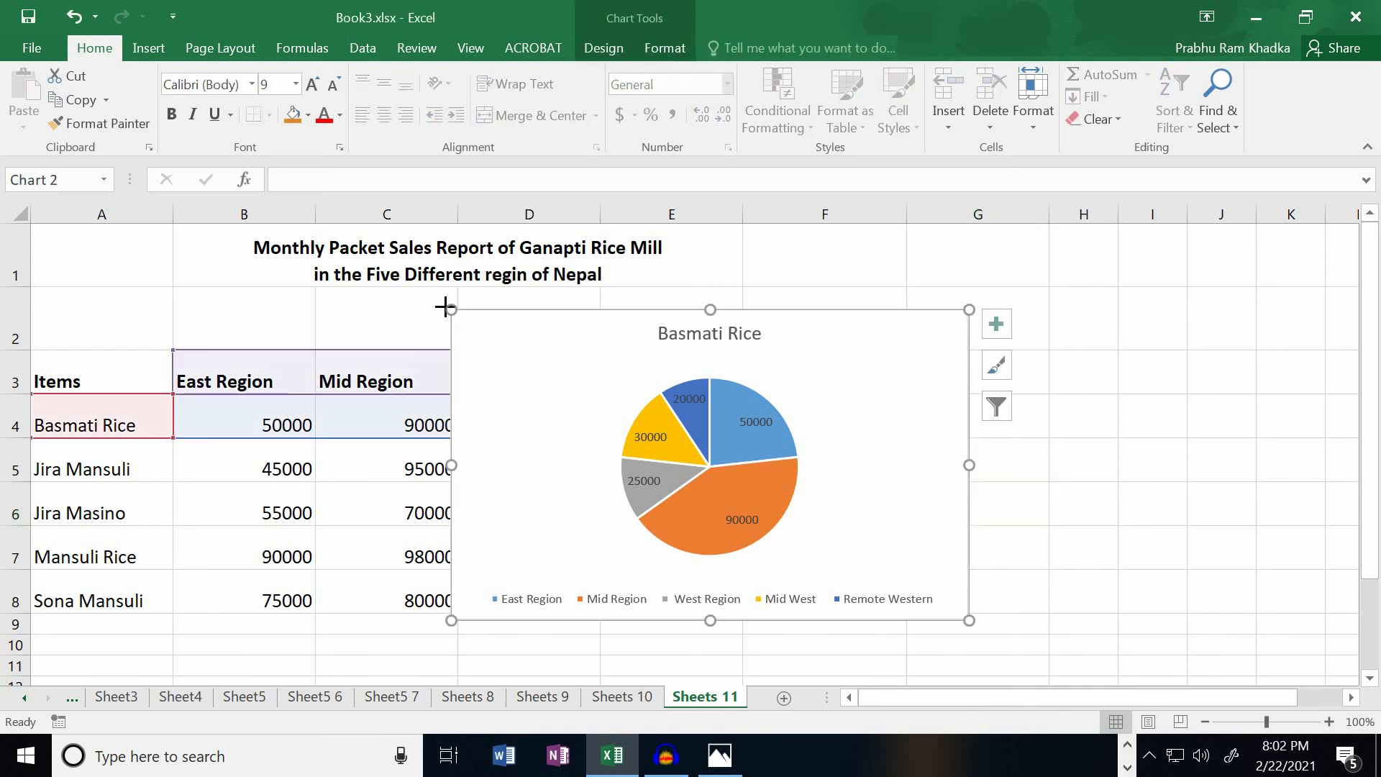
drag(444, 307, 577, 400)
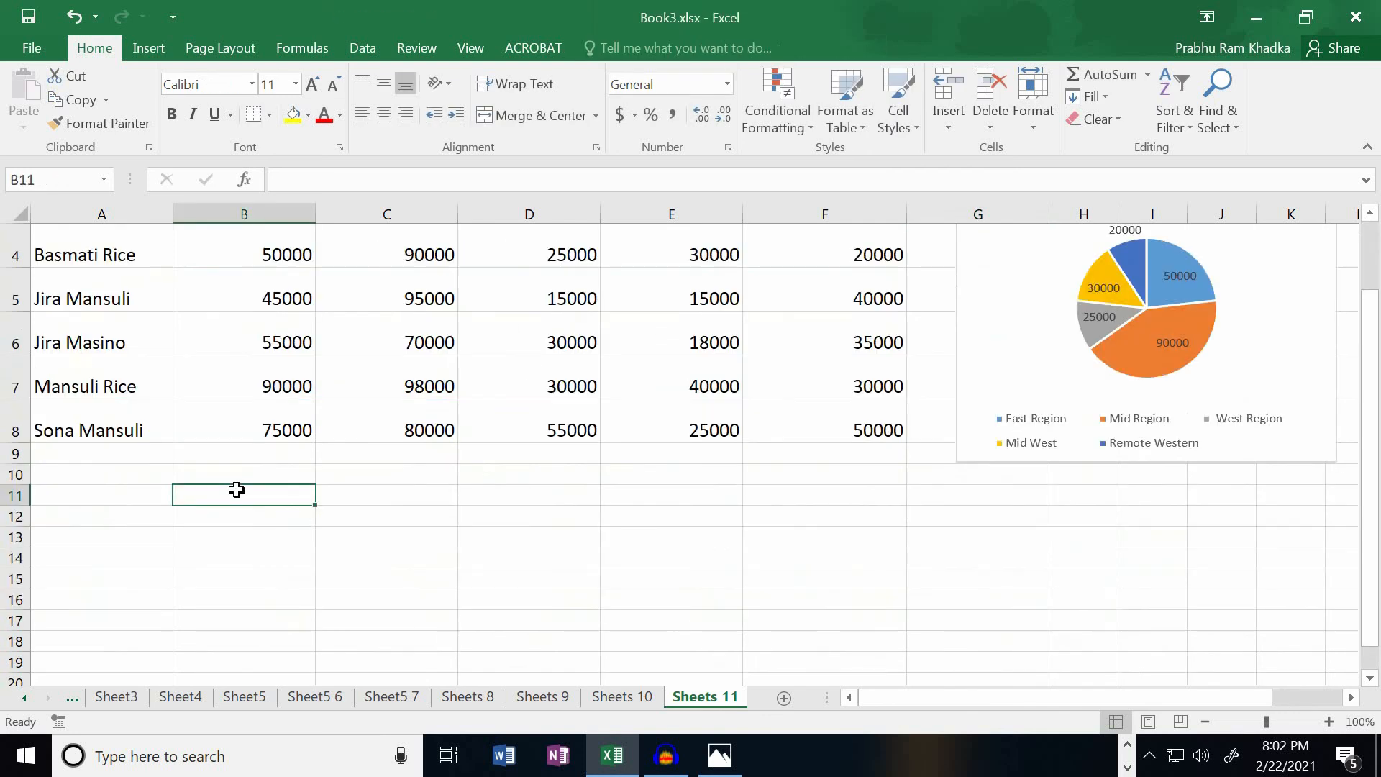
scroll(237, 490, up, 1)
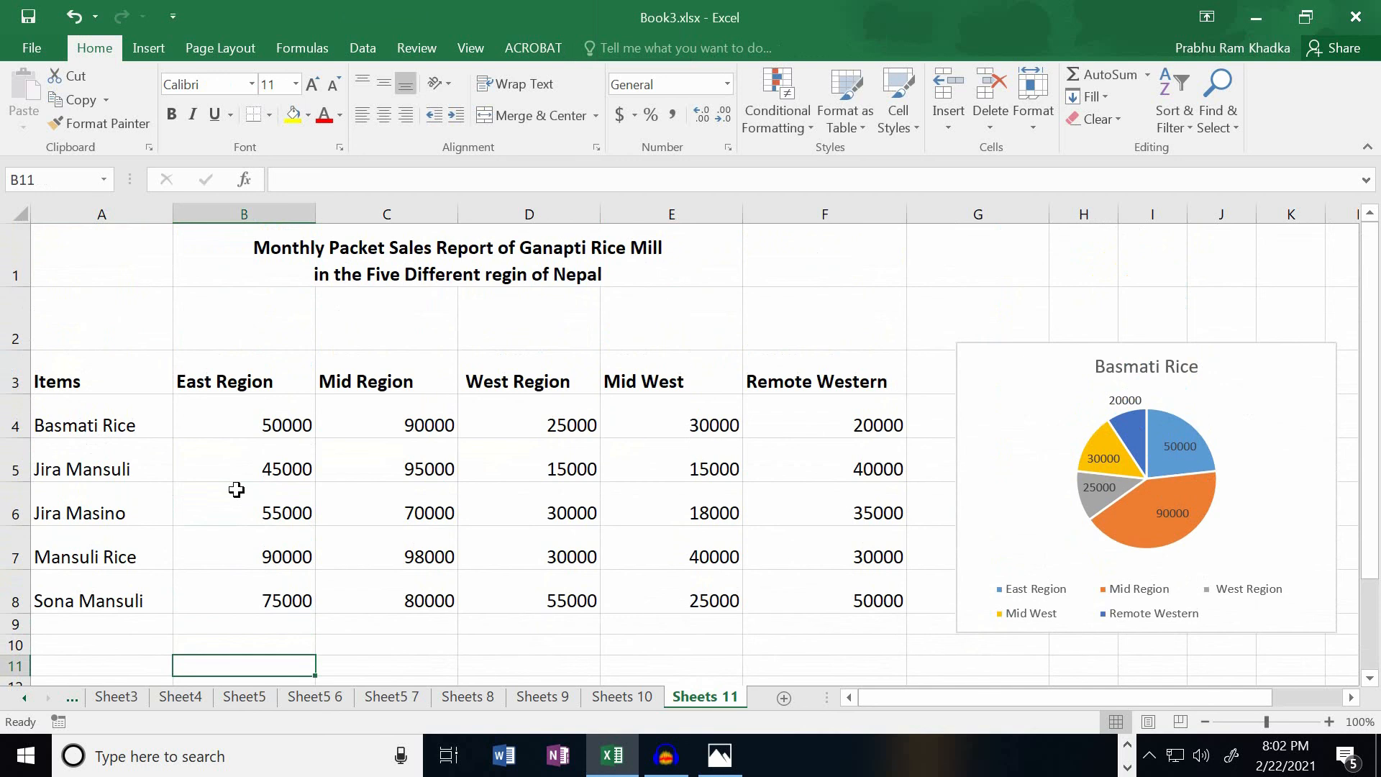
drag(69, 470, 804, 471)
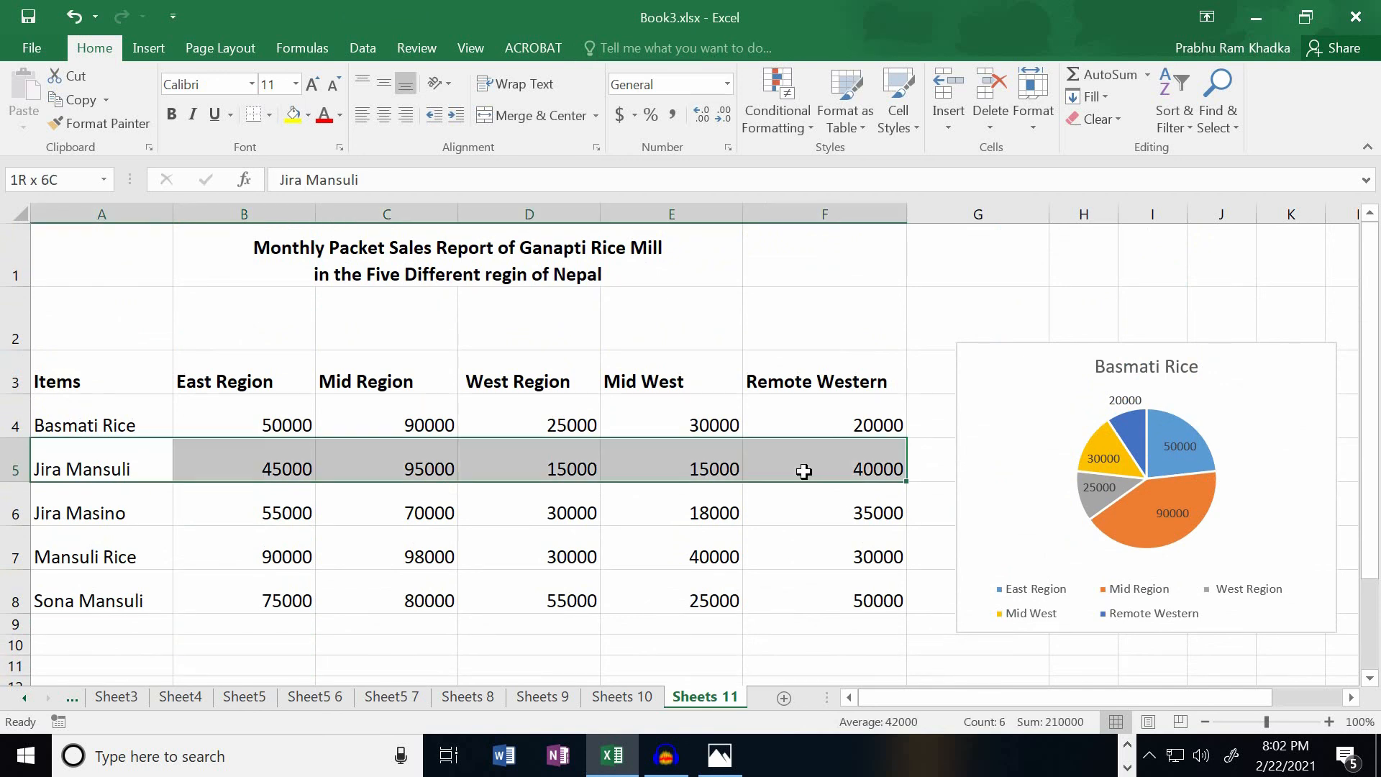
drag(804, 471, 804, 471)
drag(44, 375, 794, 371)
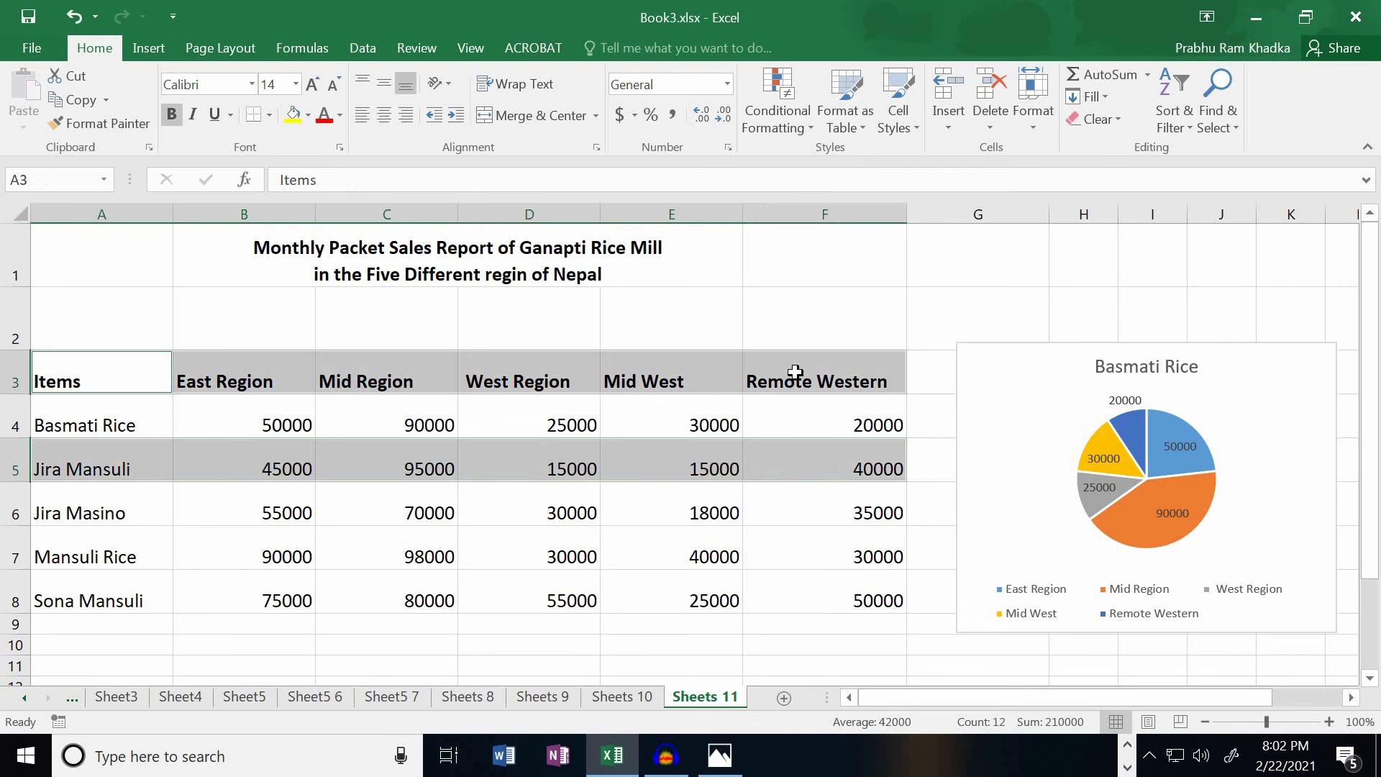
click(151, 48)
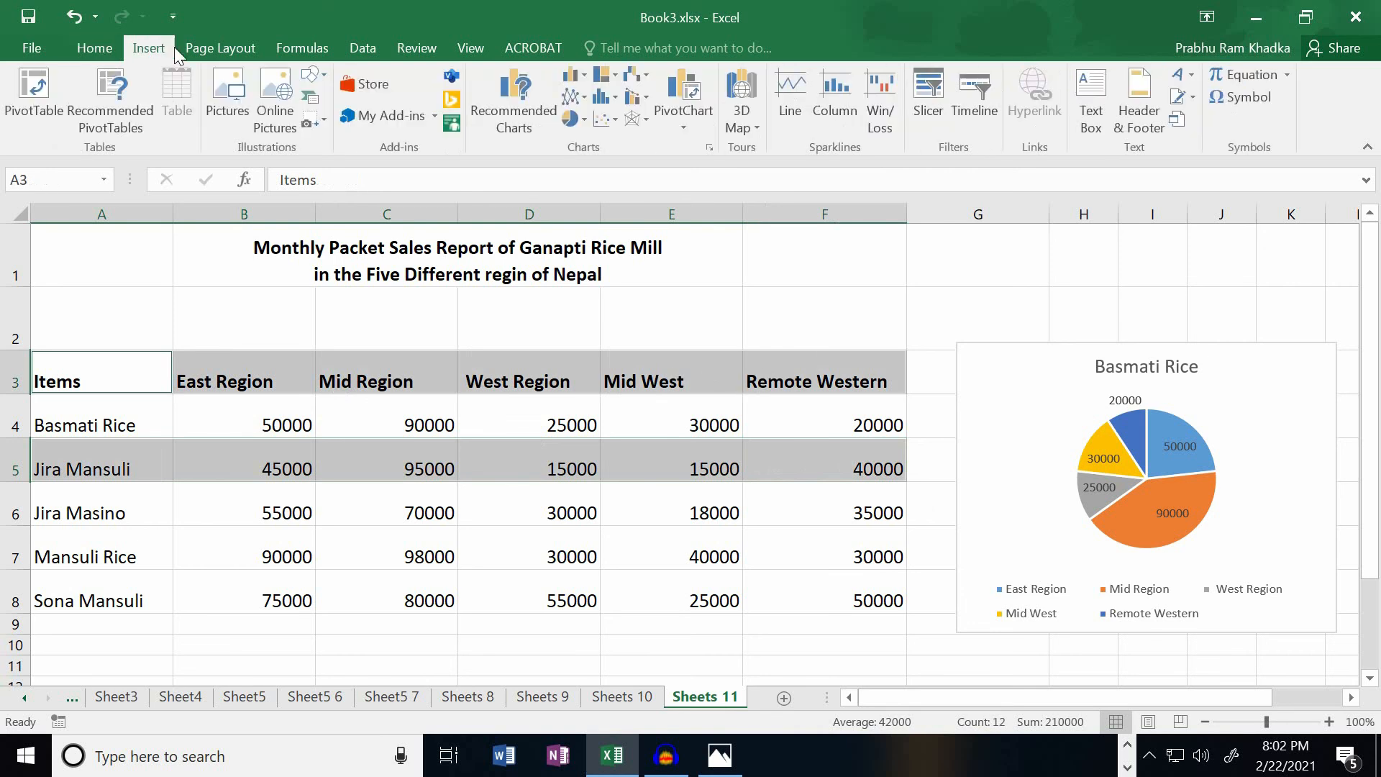
click(581, 123)
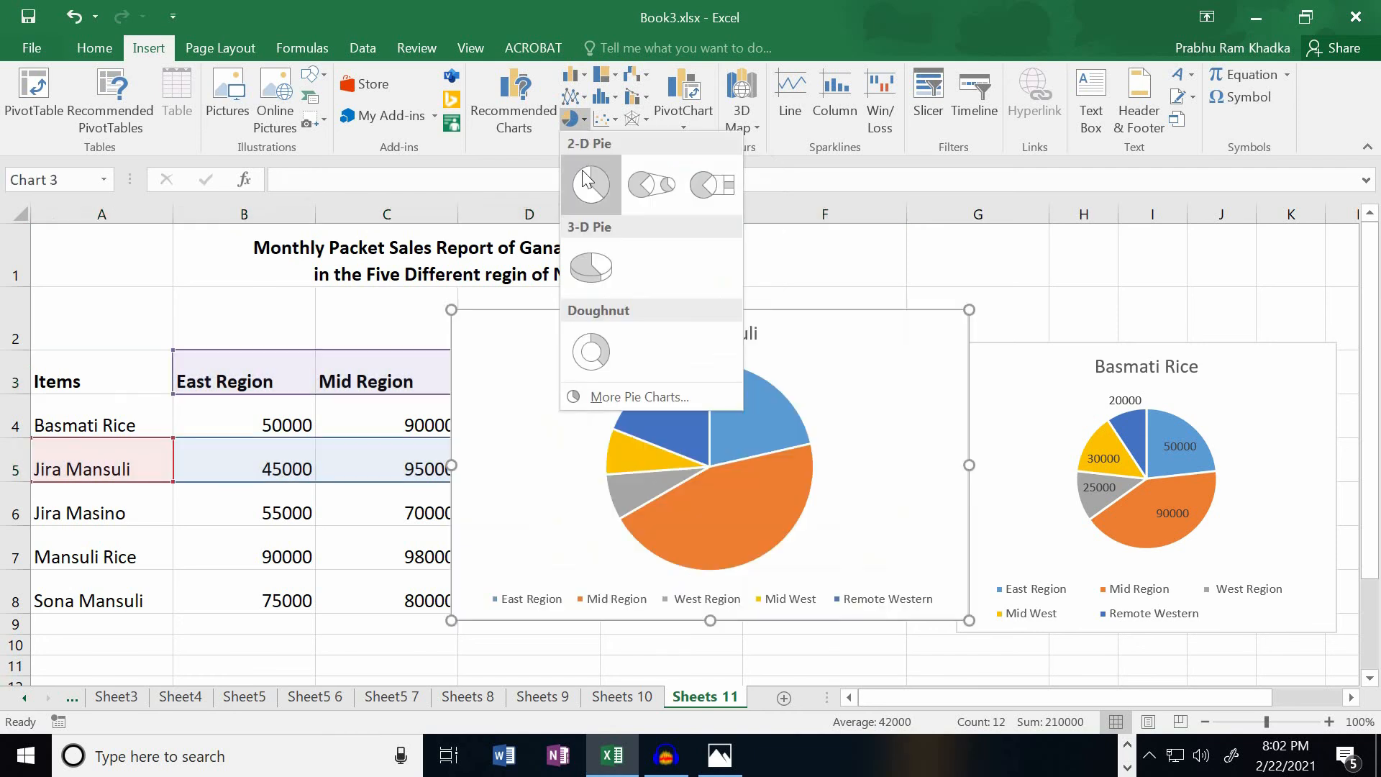
click(588, 183)
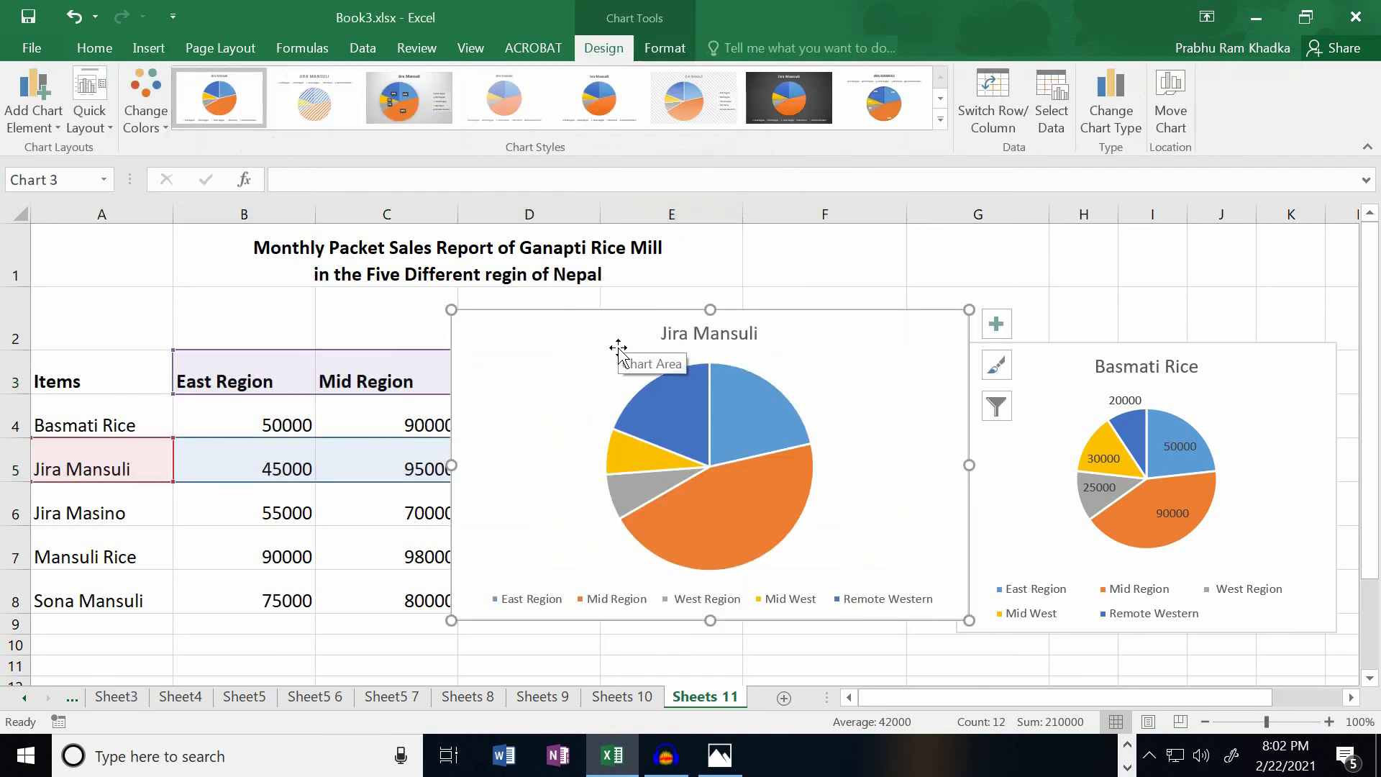
- Add data labels to the Jira Mansuli pie chart and deselect the chart
click(997, 327)
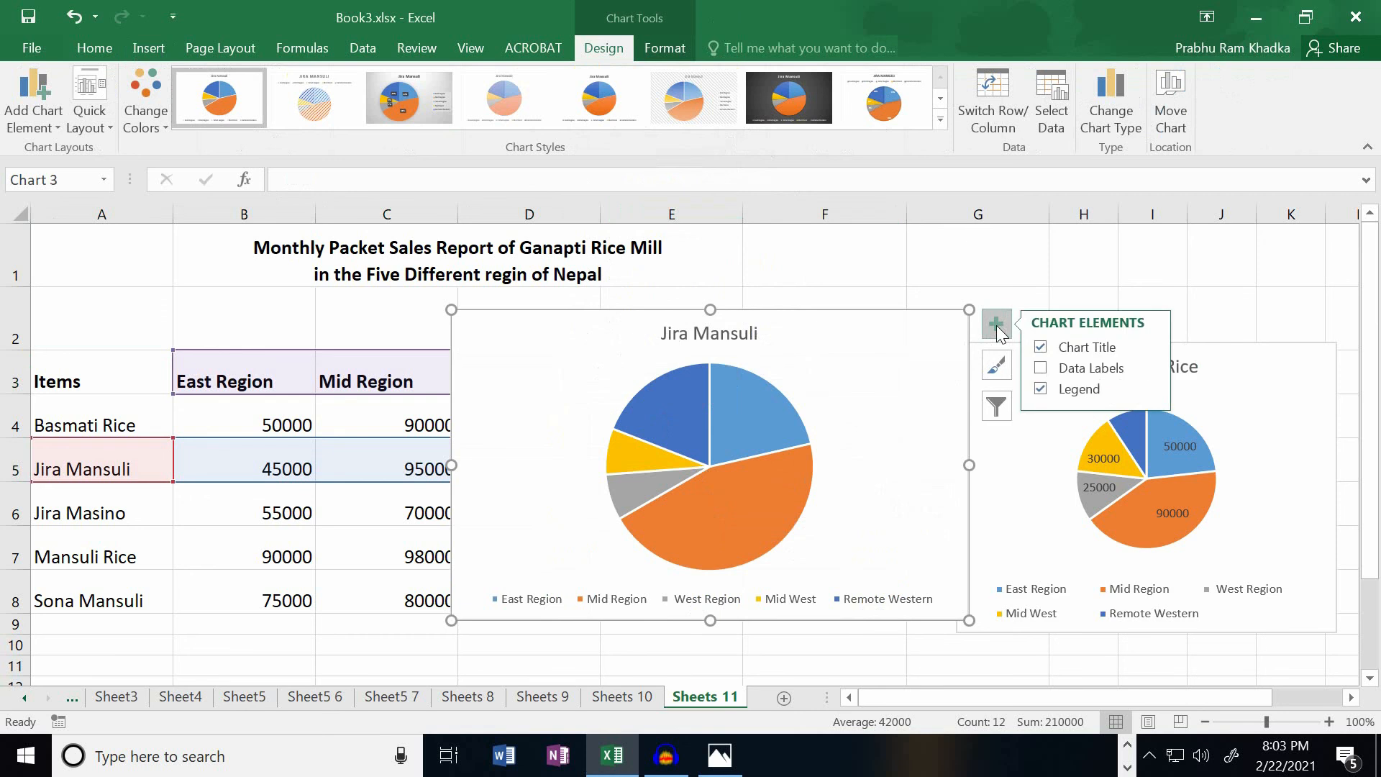
click(1040, 368)
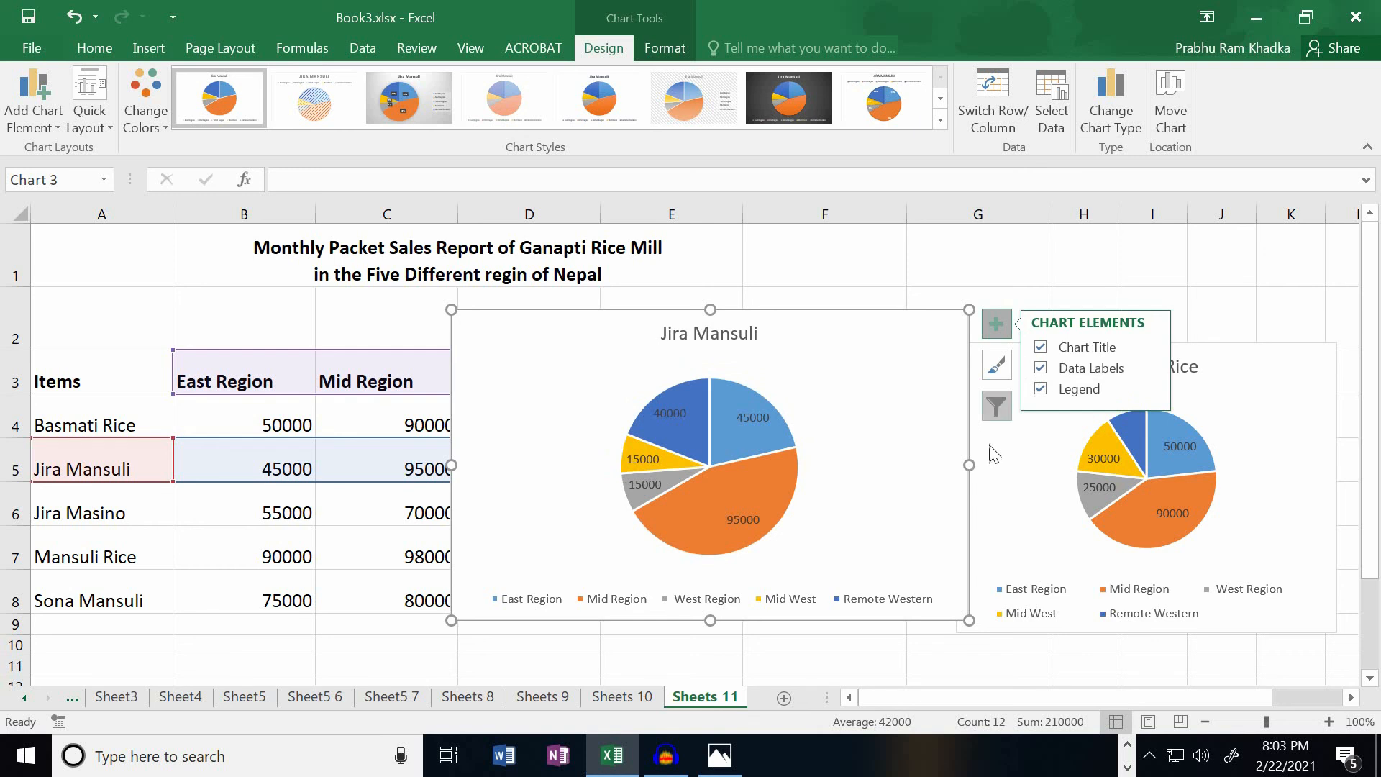
click(923, 643)
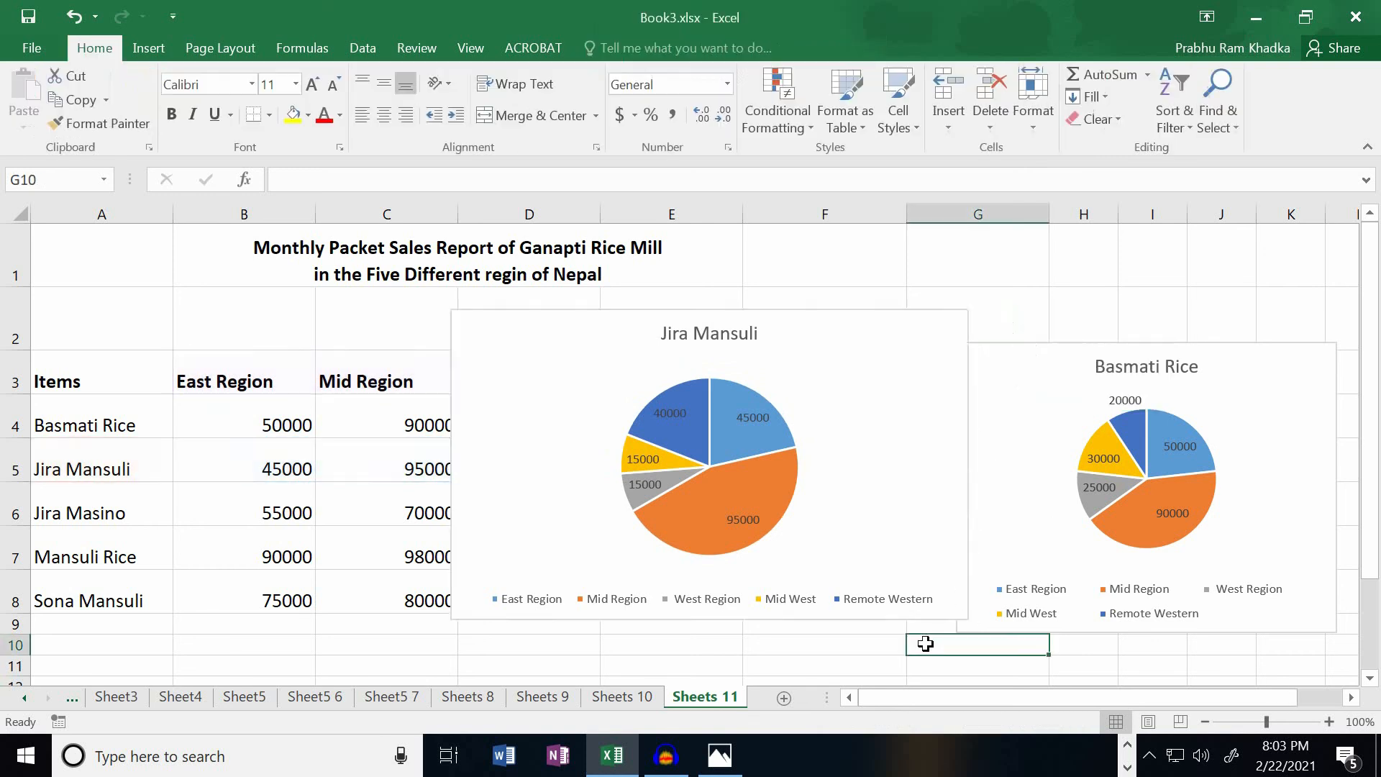
- Move the Jira Mansuli pie chart below the table and shrink it to fit over columns A to C, rows 10 to 21
scroll(524, 413, down, 3)
scroll(522, 416, up, 2)
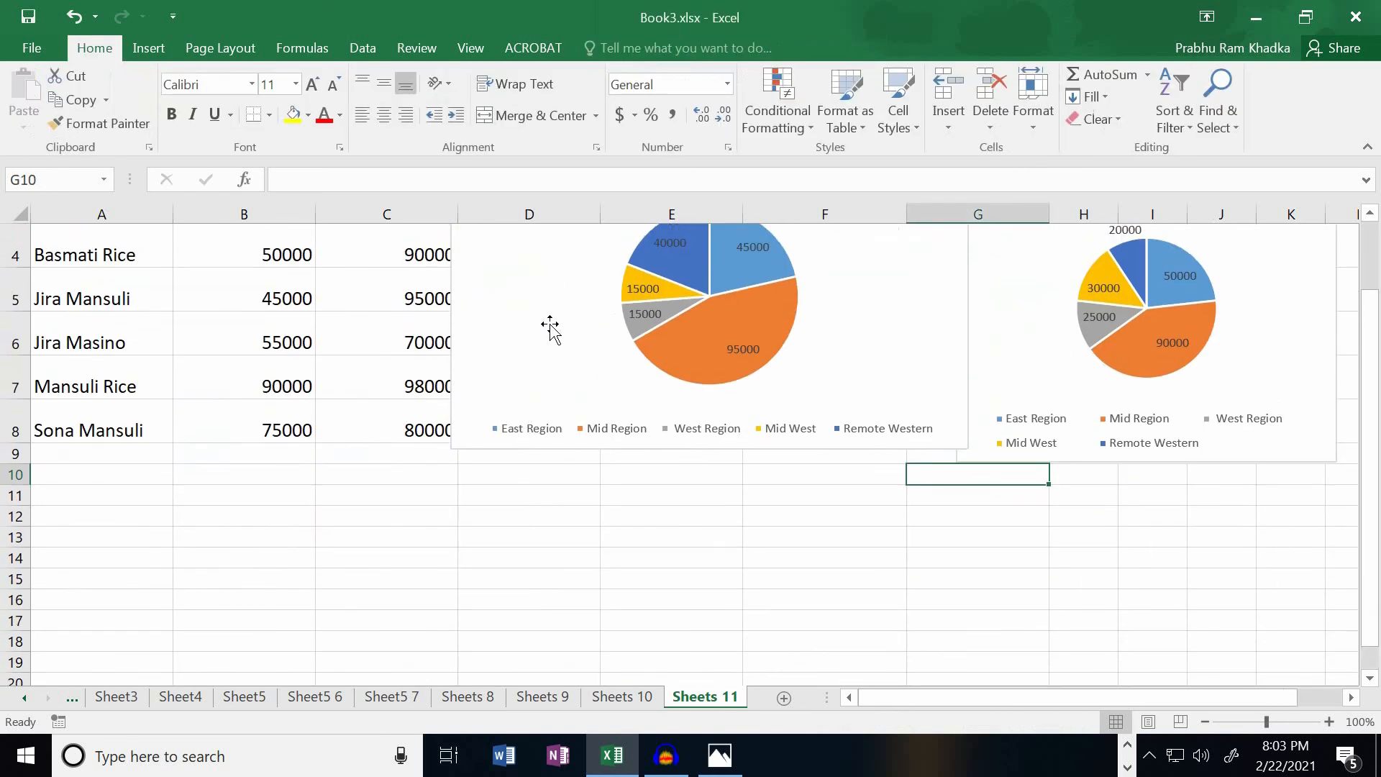
drag(550, 325, 140, 418)
key(ctrl+z)
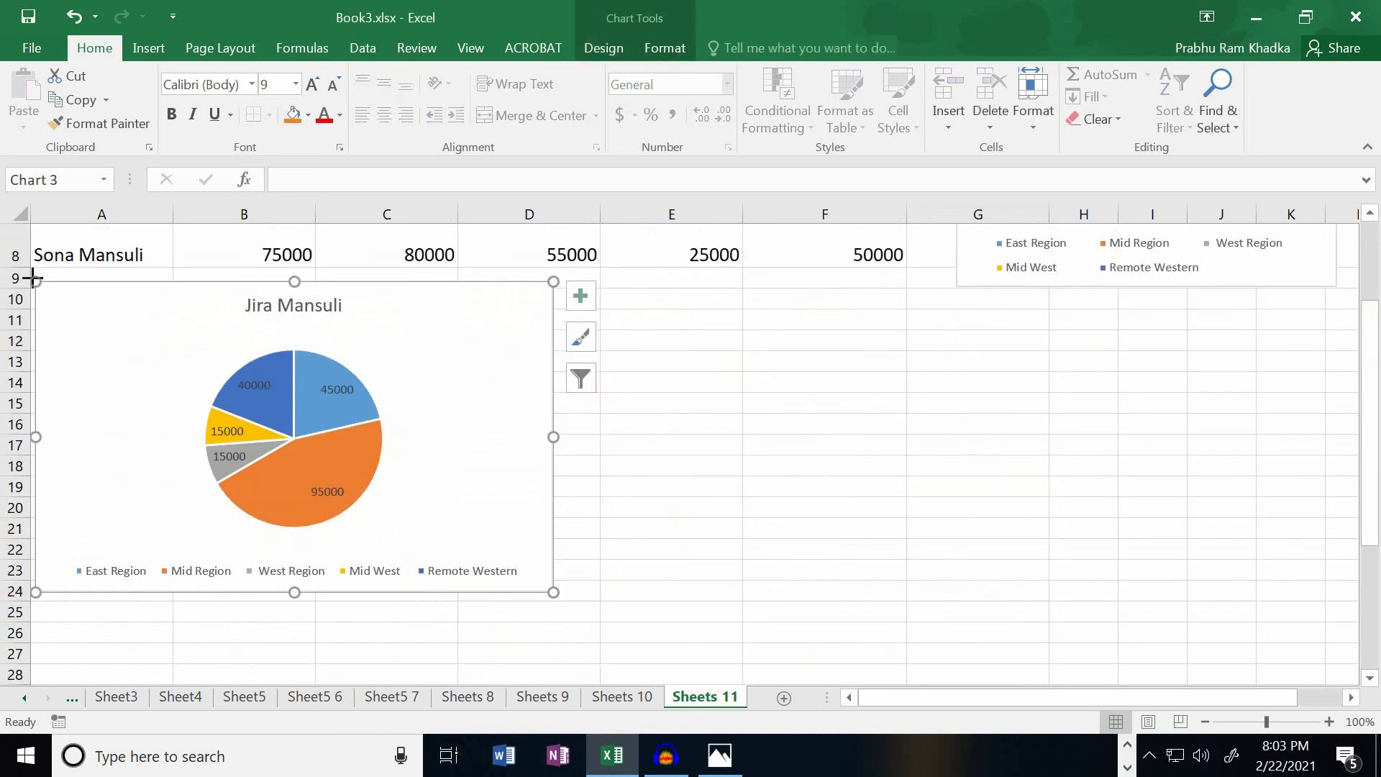
drag(32, 278, 126, 347)
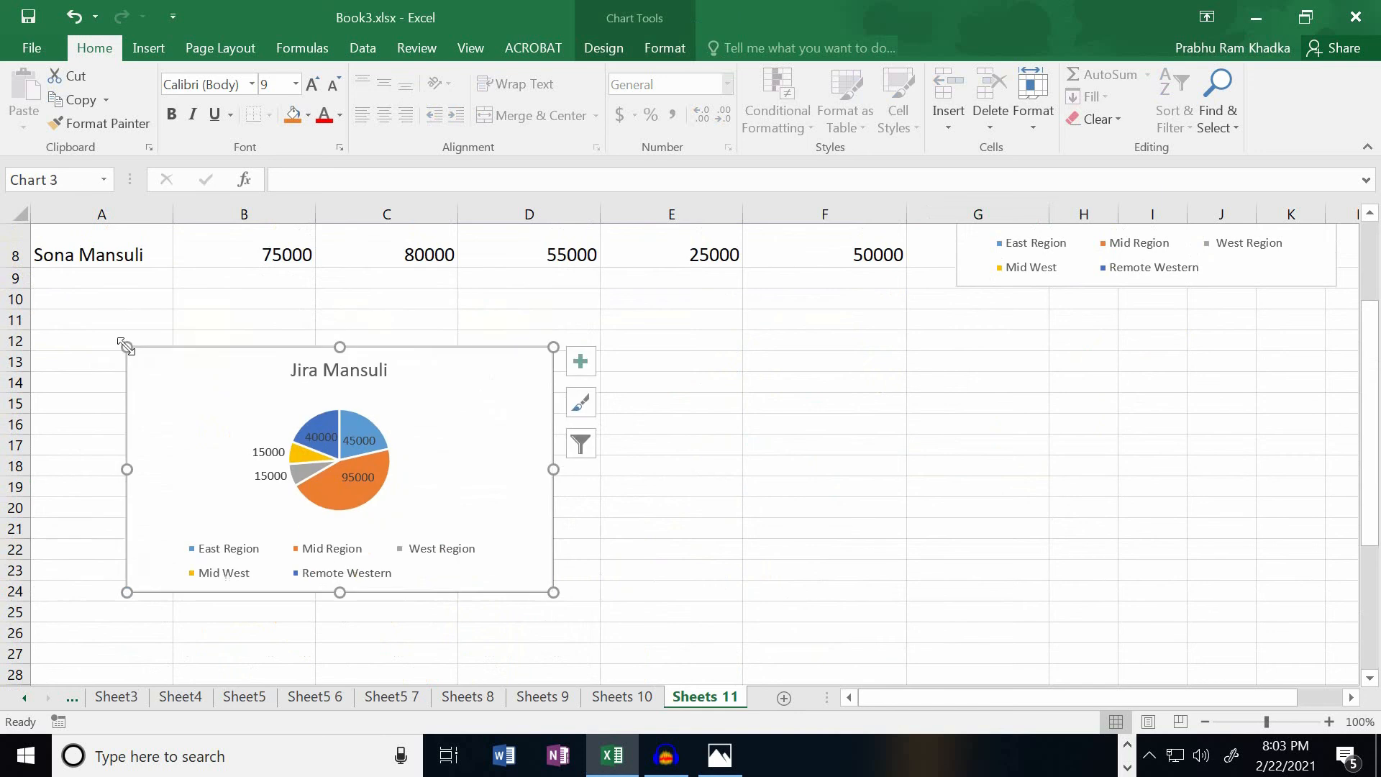
click(626, 459)
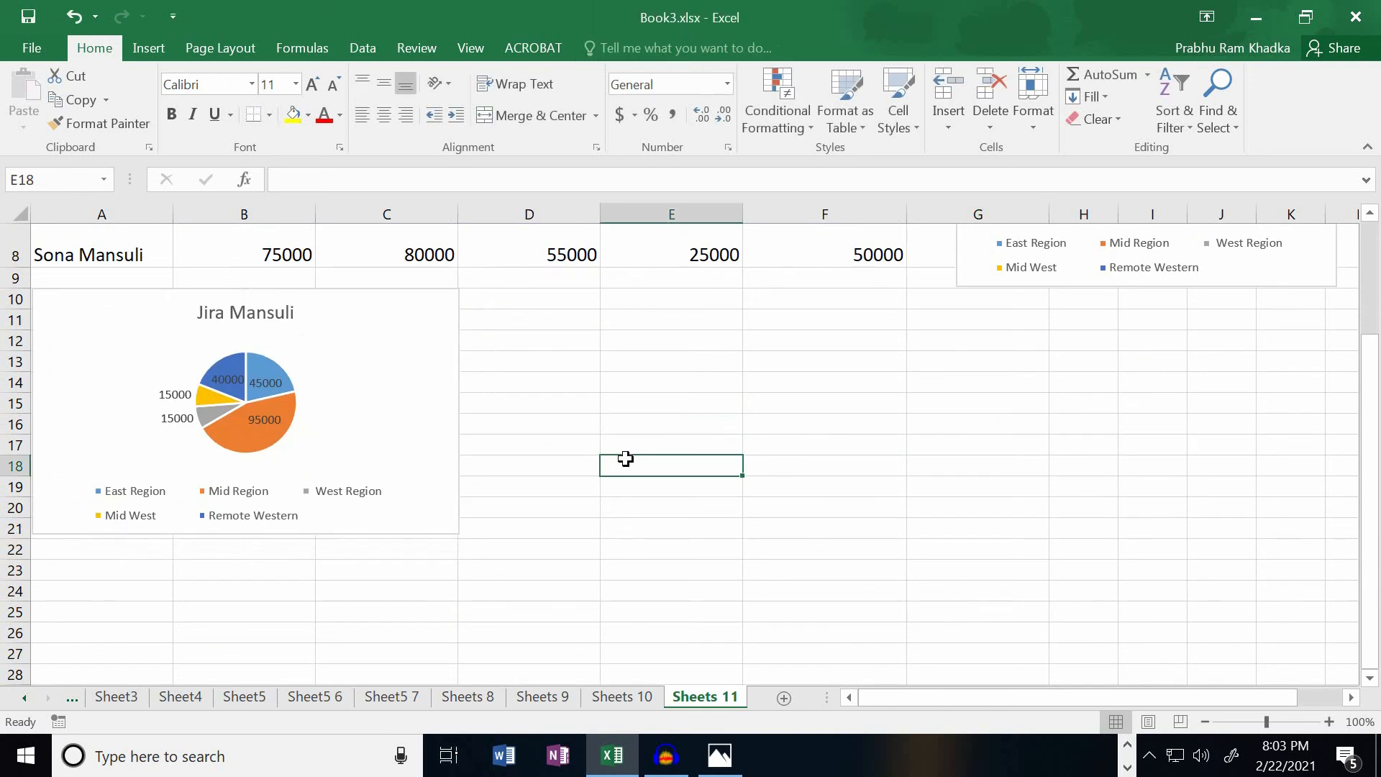
- Insert a 2-D Pie chart of the Jira Masino sales by region from A3:F3 and A6:F6, with data labels
scroll(625, 459, up, 3)
scroll(626, 458, down, 1)
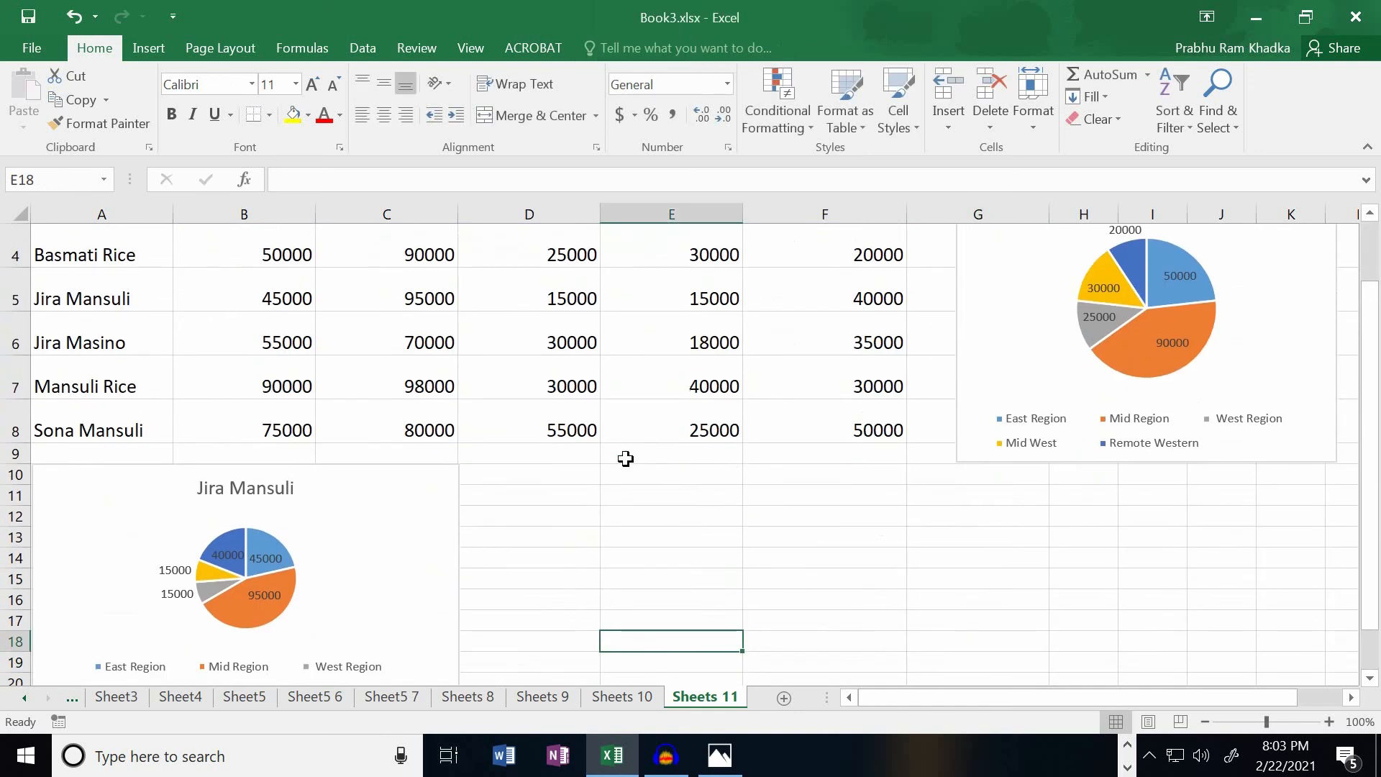
scroll(625, 458, up, 1)
drag(163, 515, 783, 505)
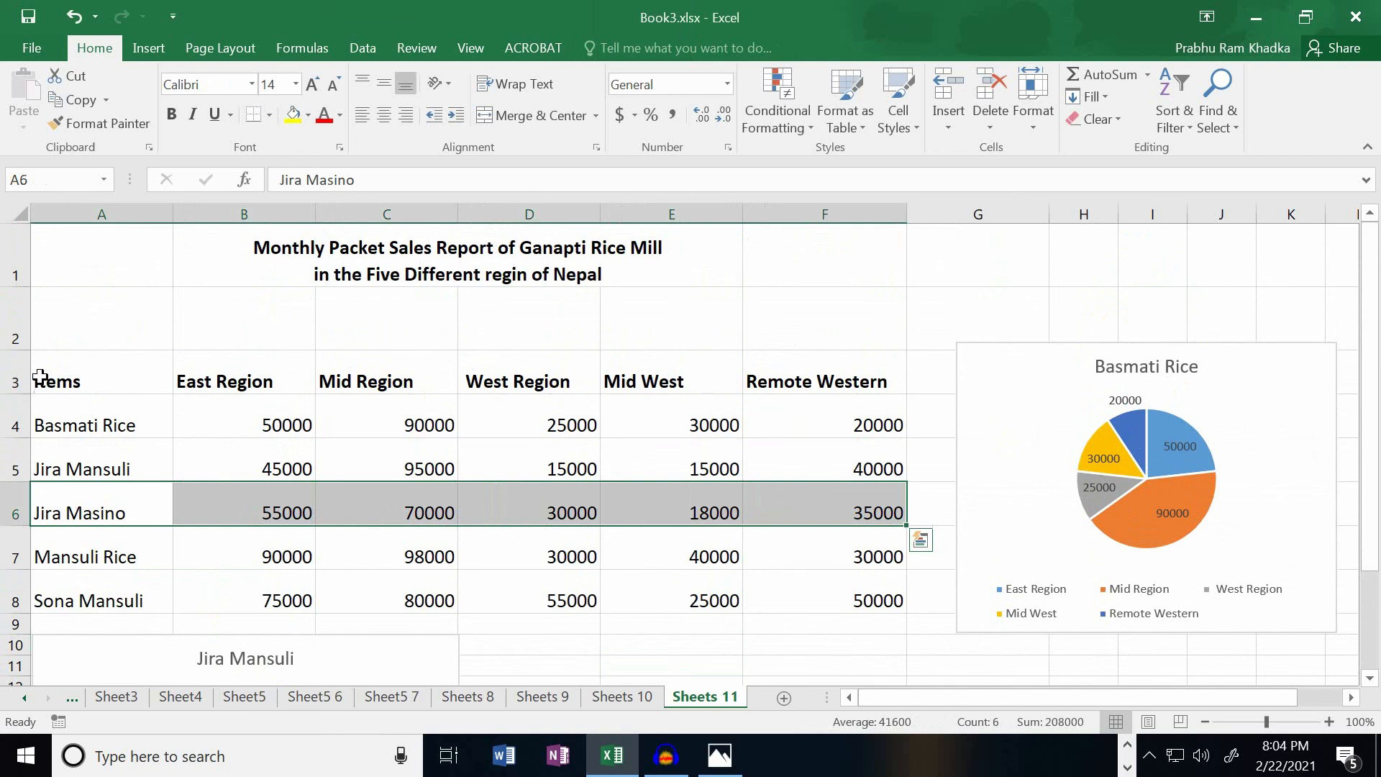
ctrl+click(79, 379)
drag(80, 379, 748, 388)
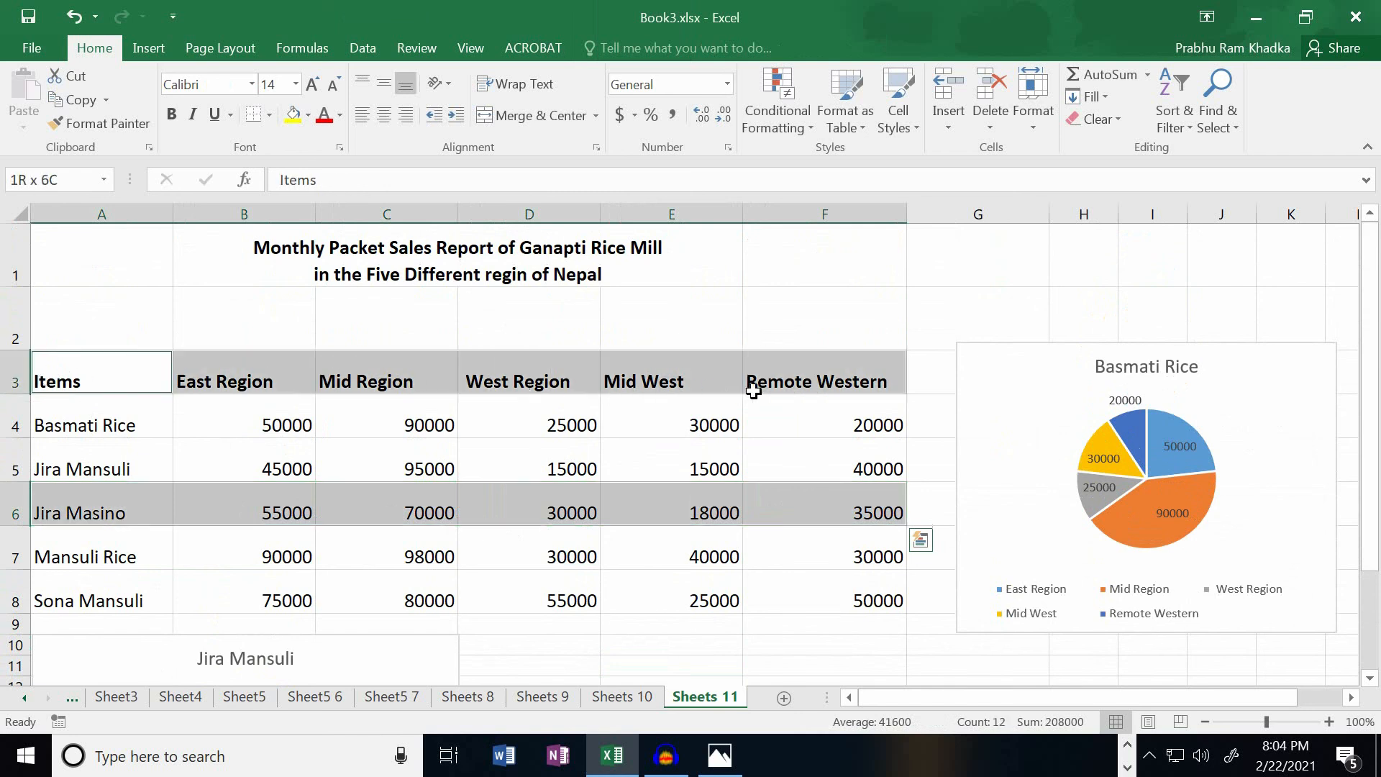
click(149, 48)
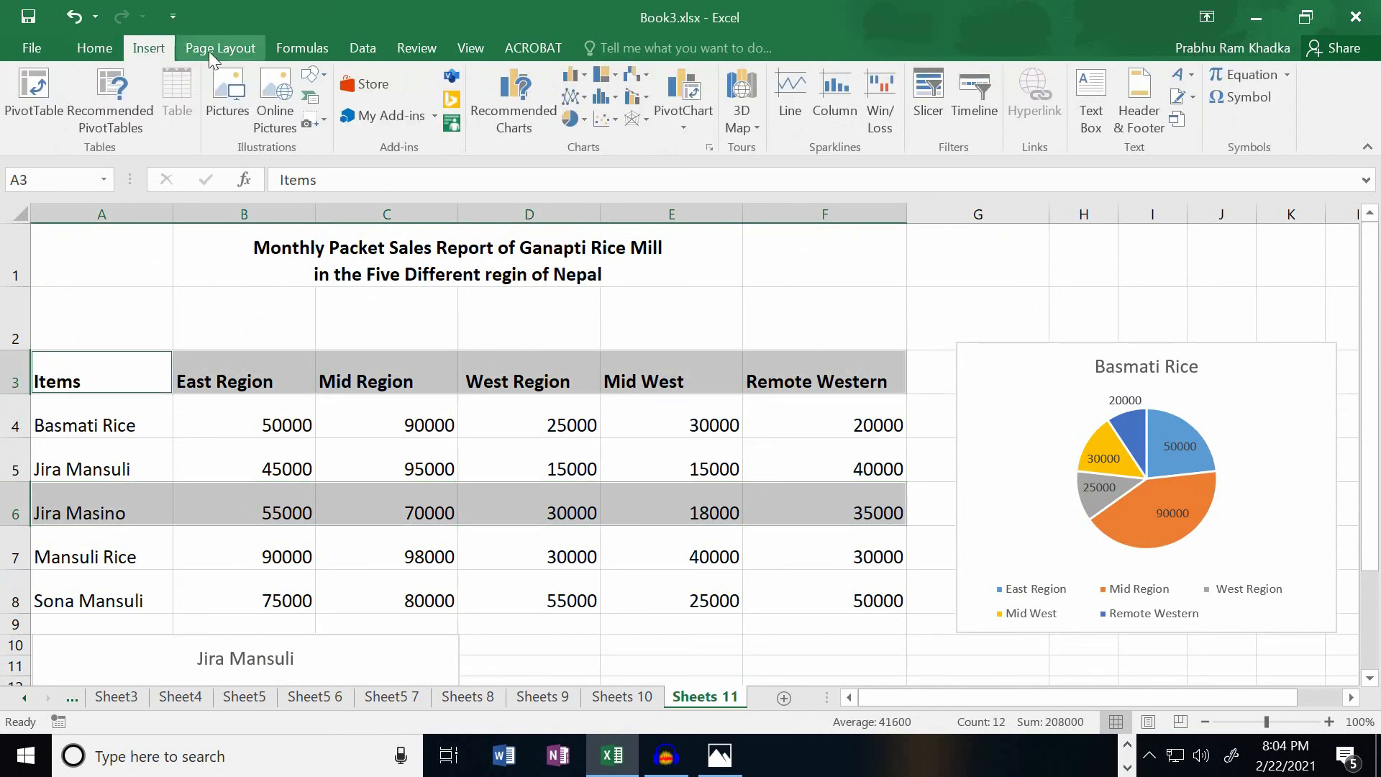
click(580, 124)
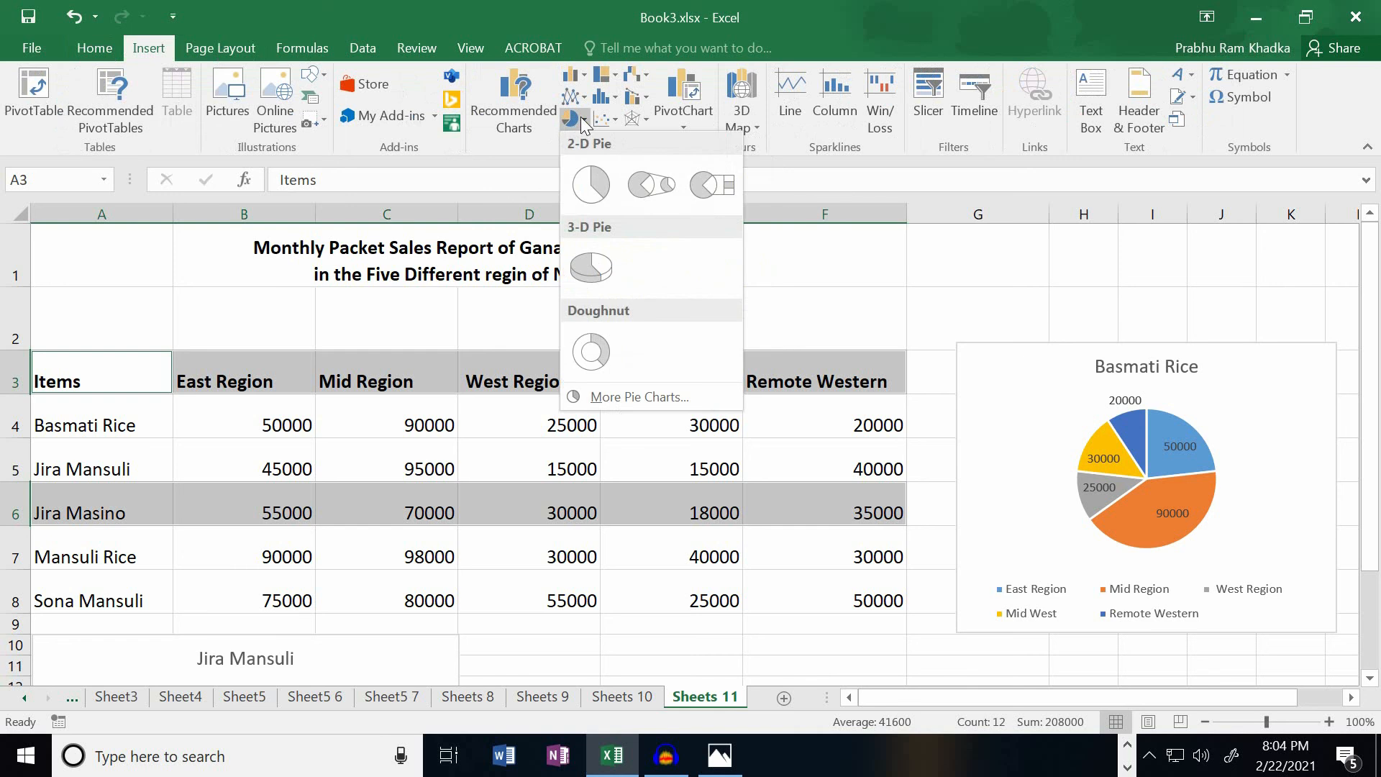
click(587, 181)
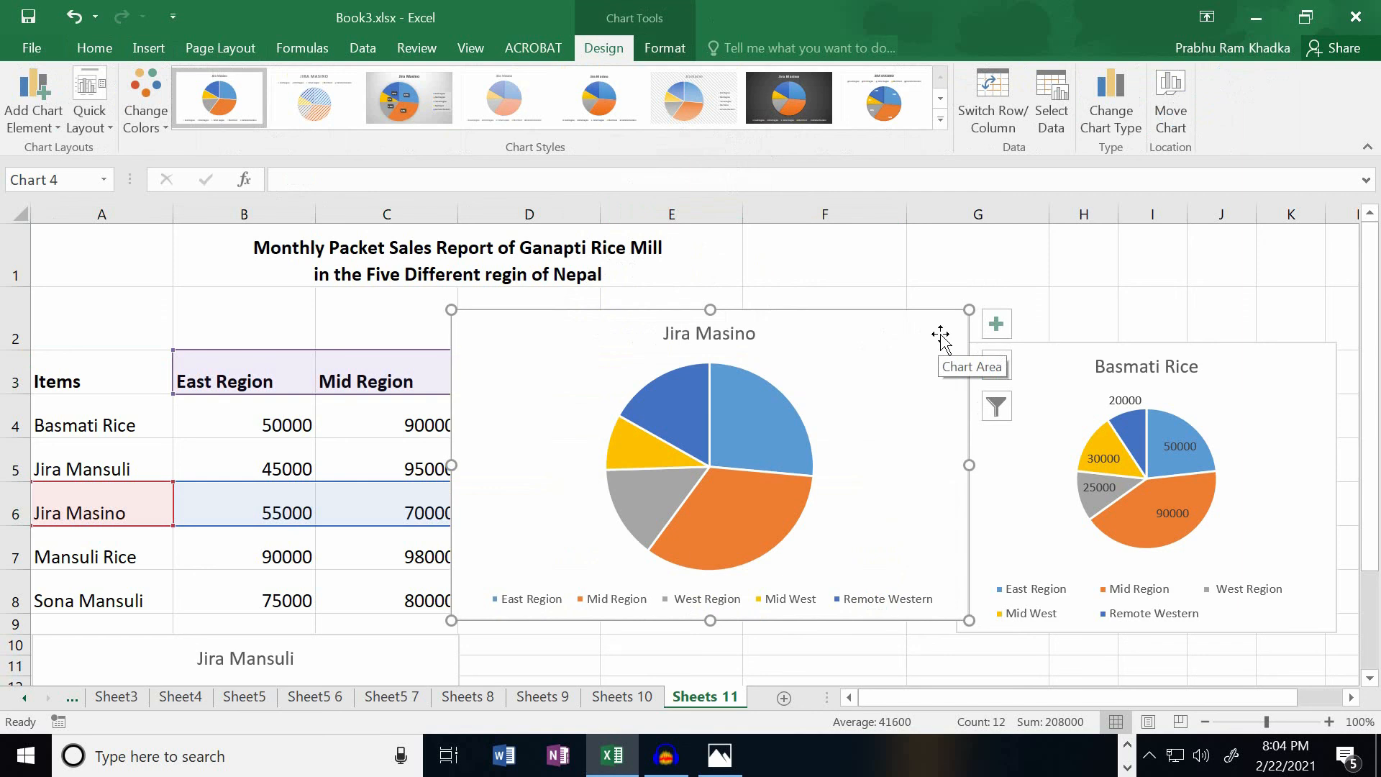
click(996, 325)
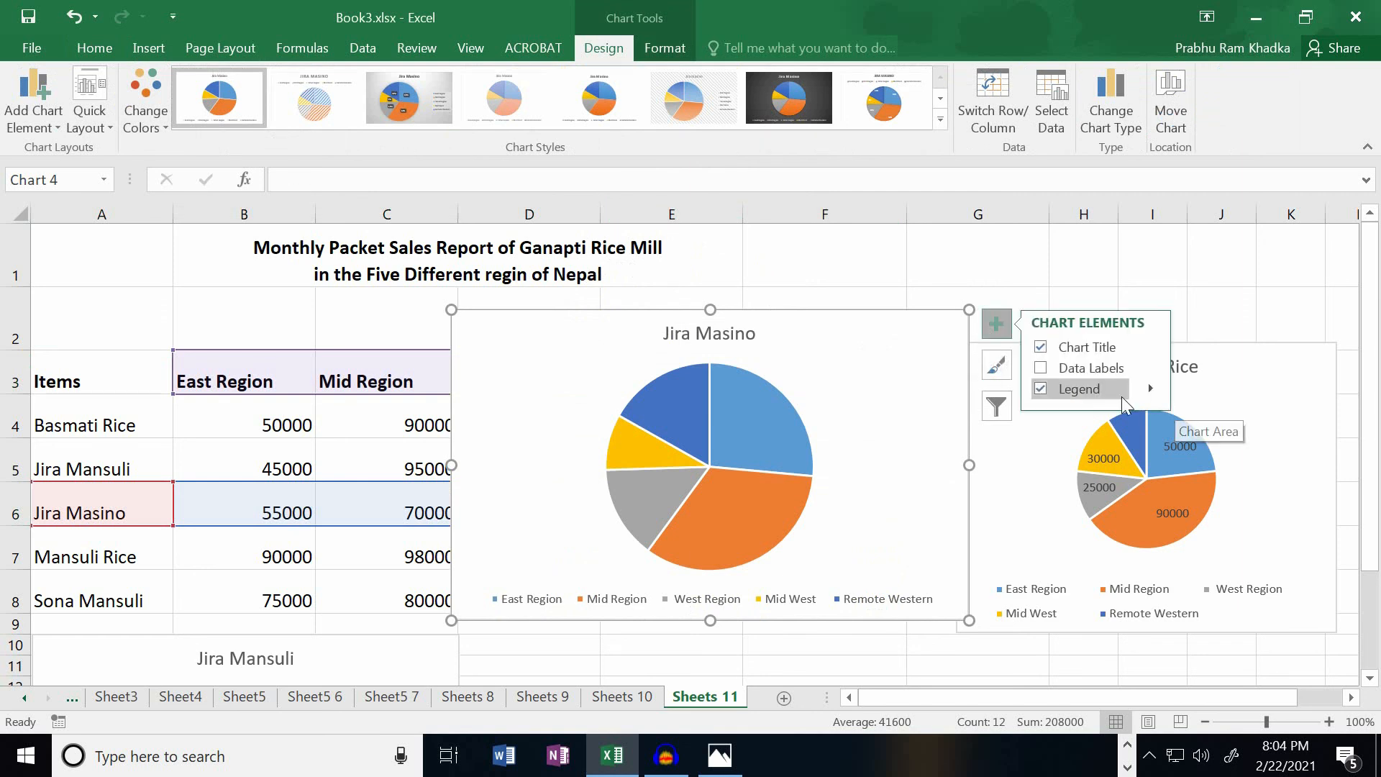
click(1040, 367)
- Move the Jira Masino pie chart beside the Jira Mansuli chart and shrink it to fit over columns D to F, down to row 21
scroll(833, 364, down, 2)
scroll(833, 363, up, 1)
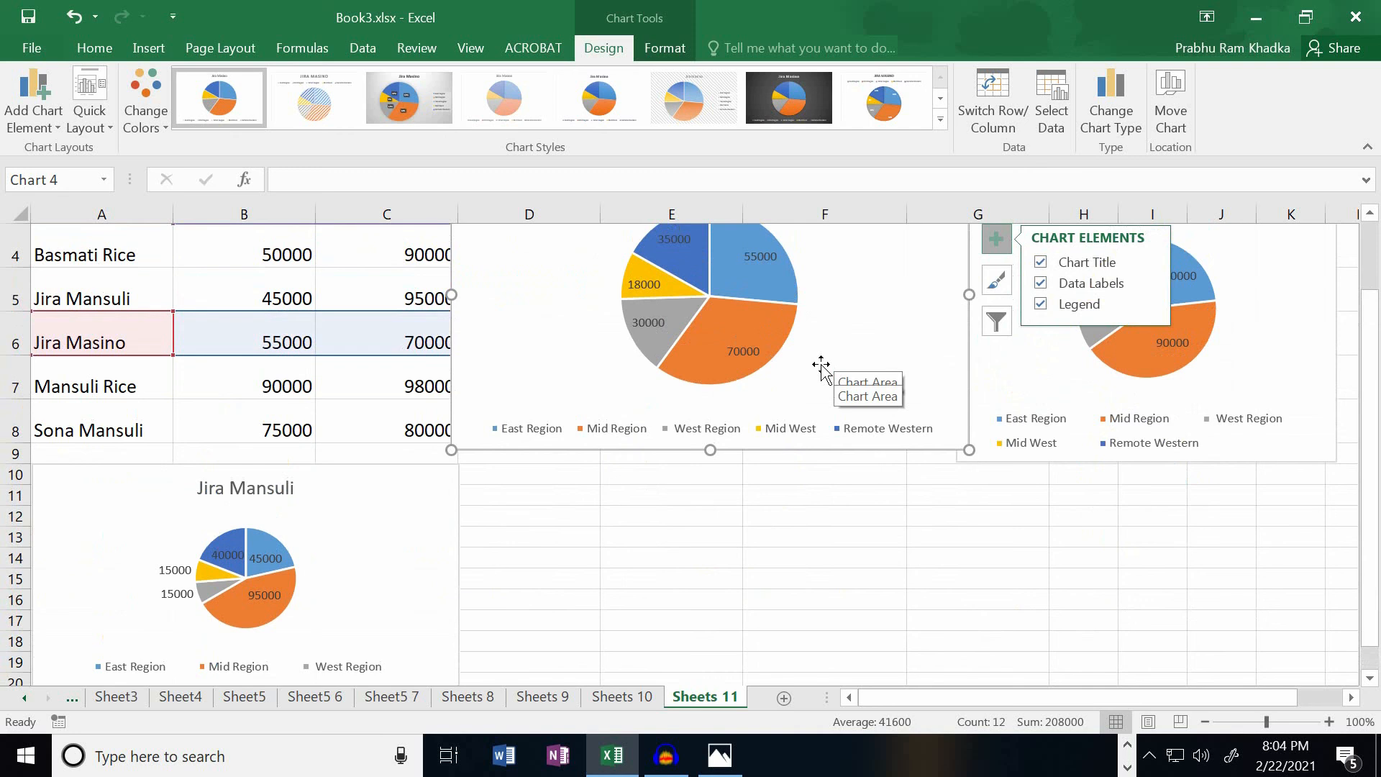
drag(821, 366, 884, 416)
scroll(900, 524, up, 1)
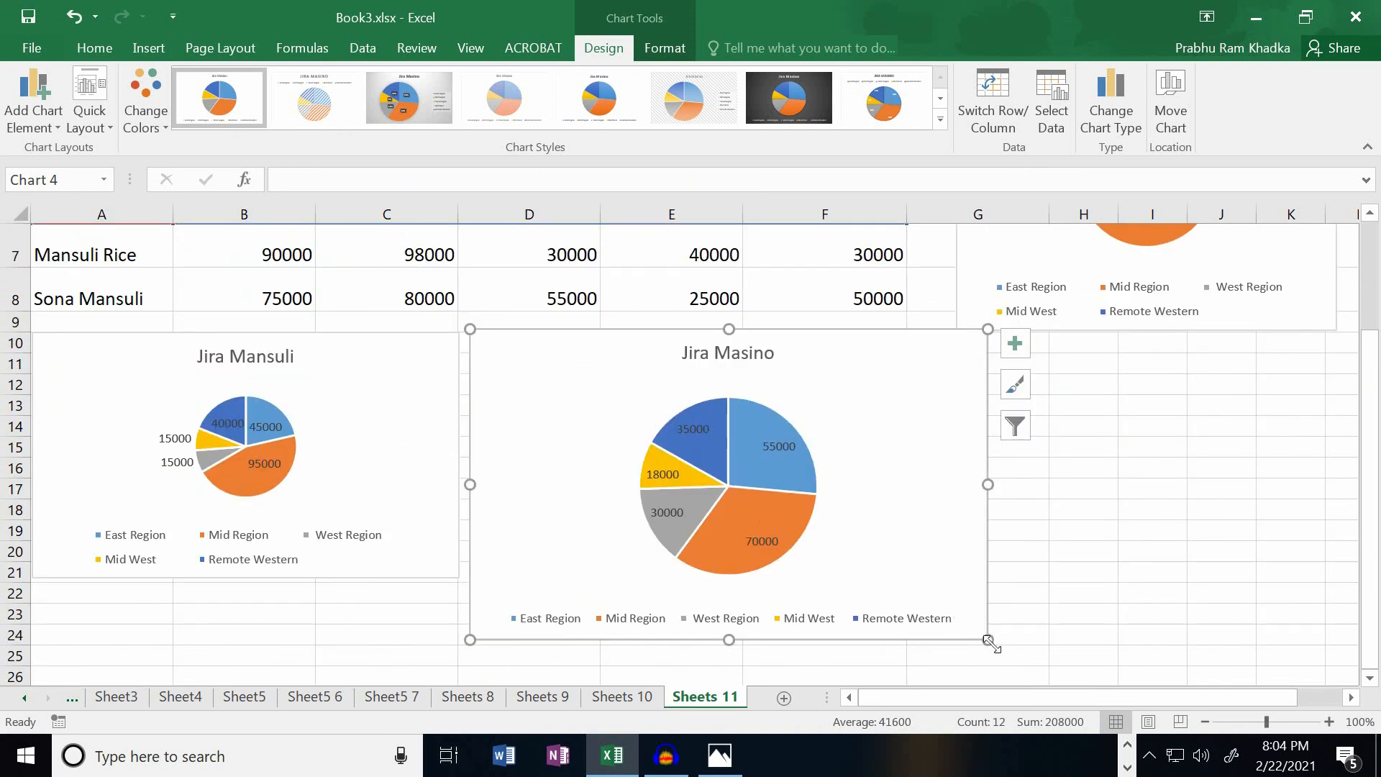
drag(988, 639, 899, 575)
click(986, 550)
- Insert a 2-D Pie chart of the Mansuli Rice sales by region from A3:F3 and A7:F7, with data labels
scroll(986, 550, up, 2)
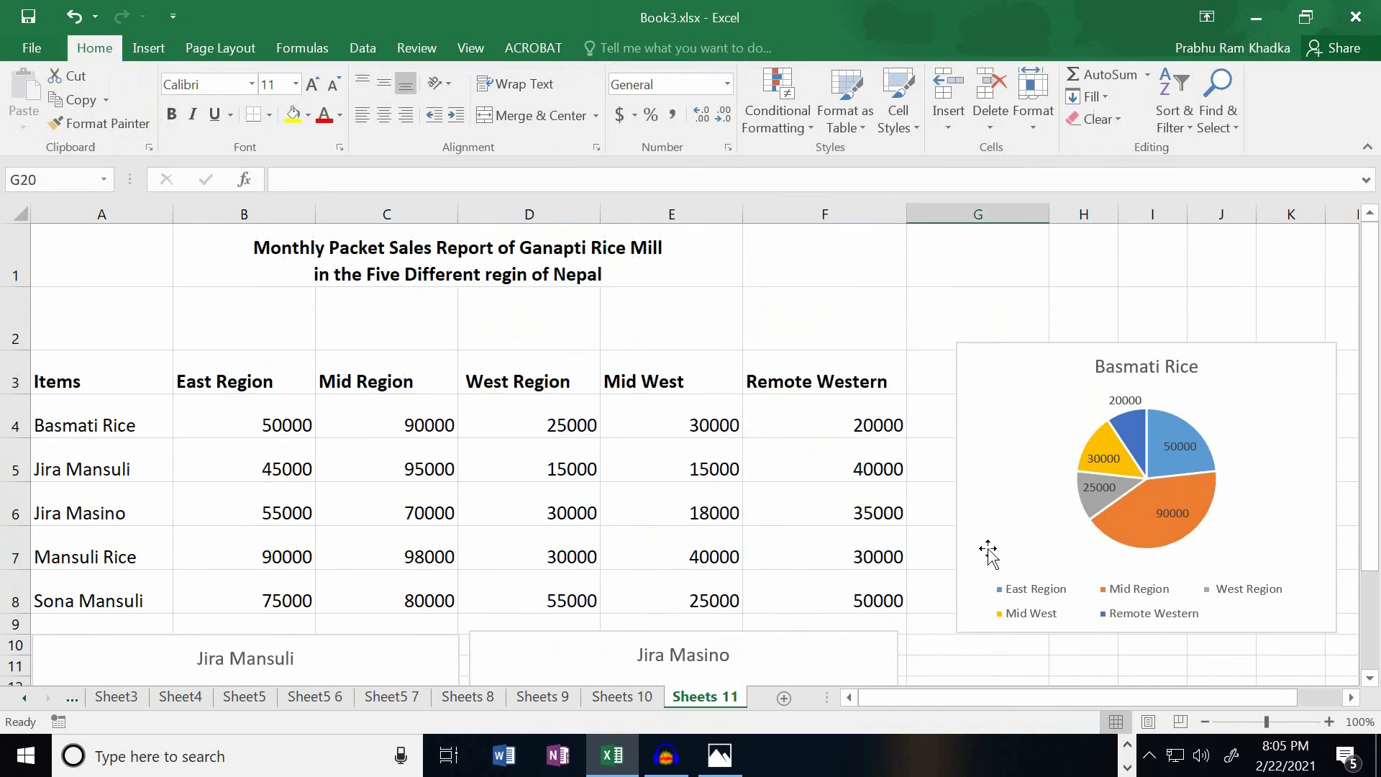
scroll(987, 547, down, 1)
drag(86, 386, 811, 386)
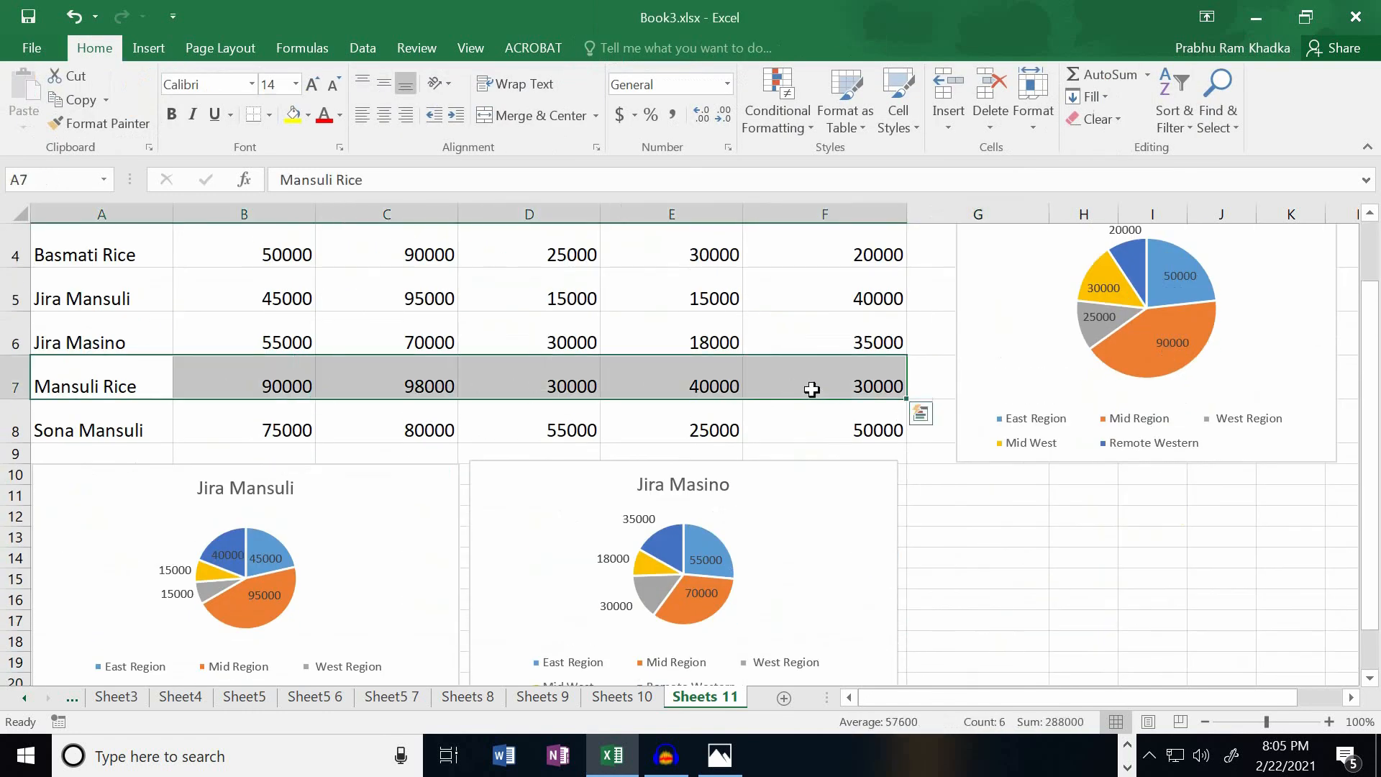
scroll(374, 376, up, 1)
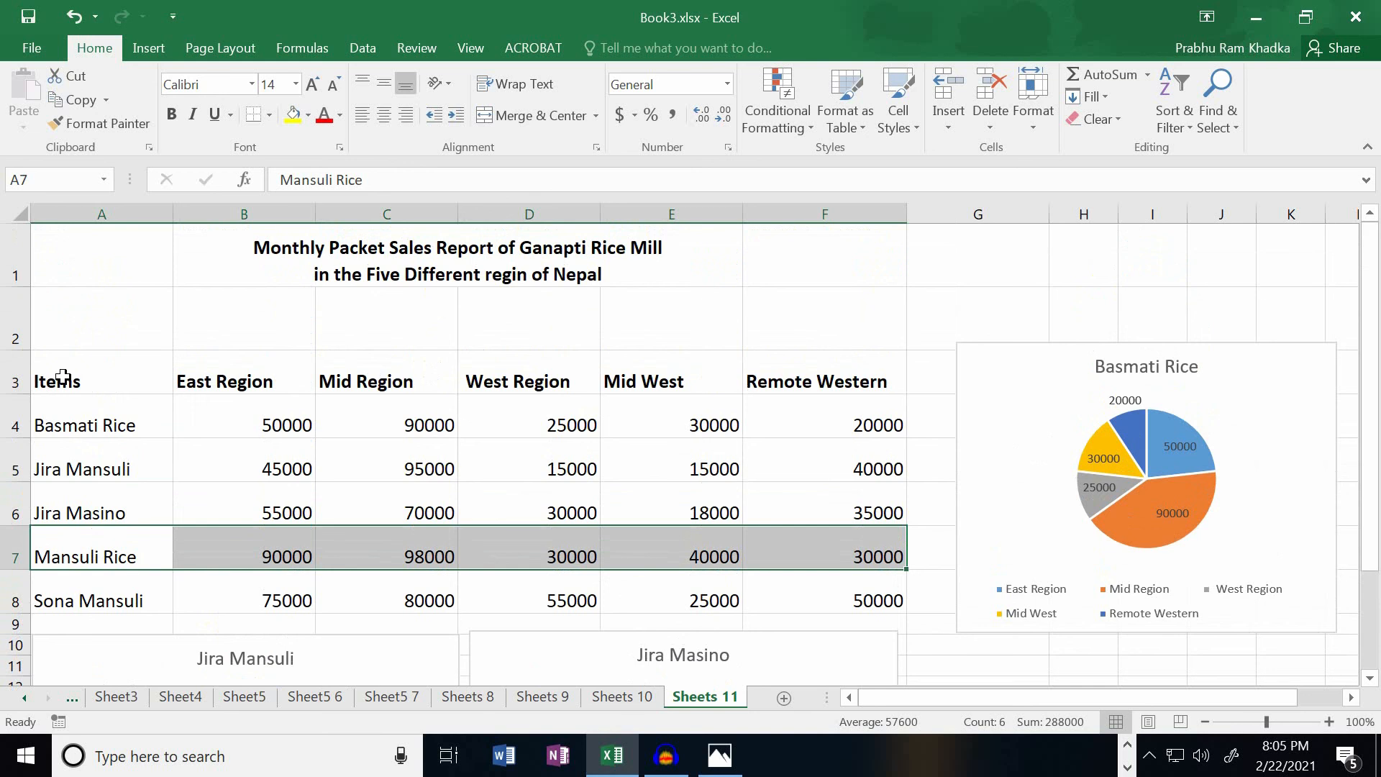
drag(62, 378, 800, 388)
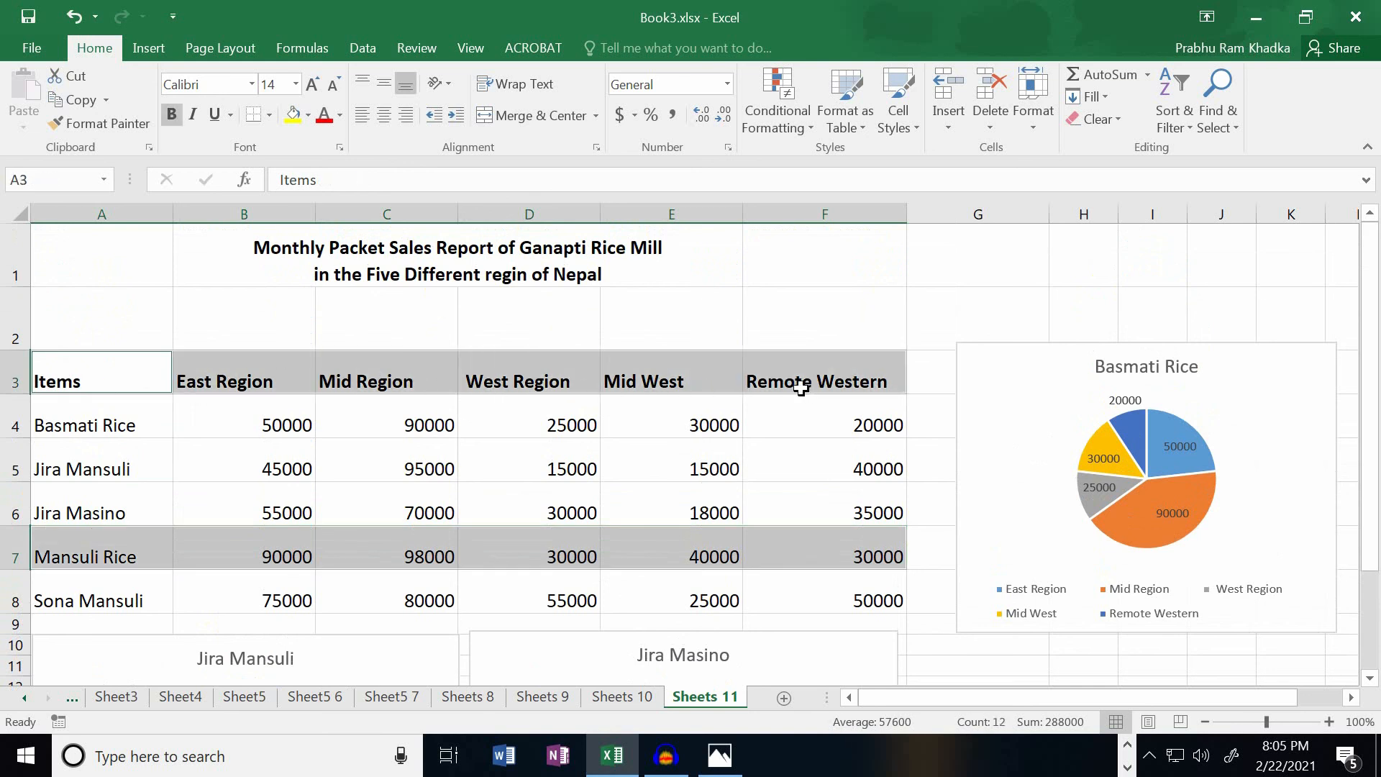
click(144, 47)
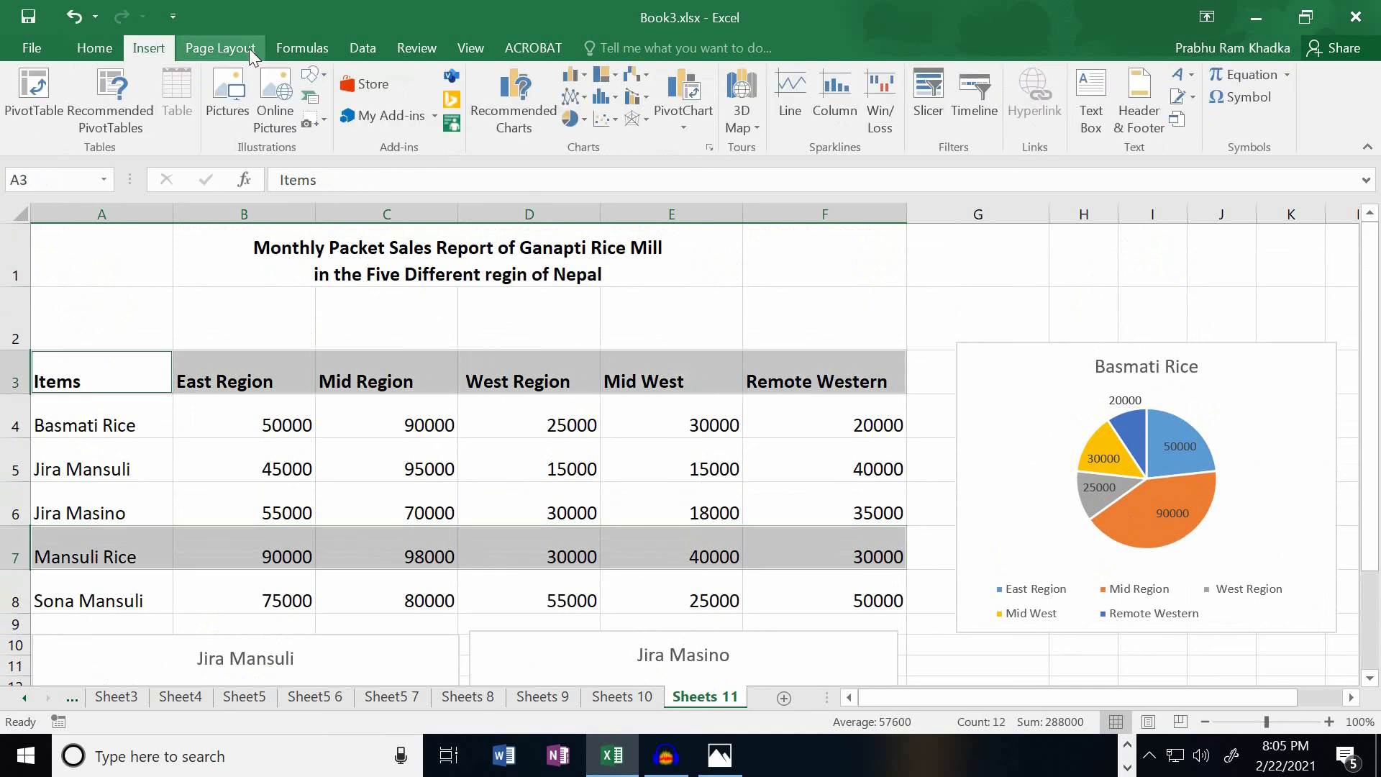
click(581, 121)
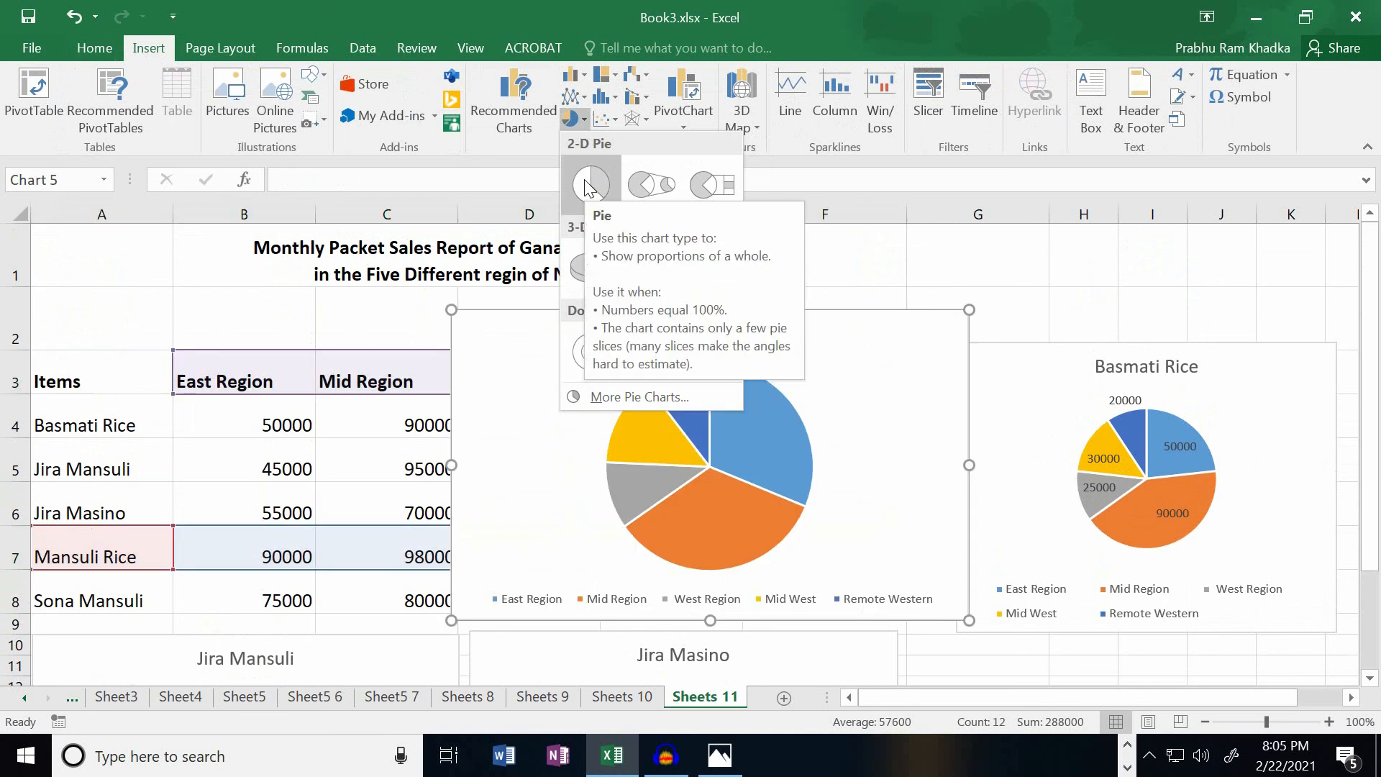
click(588, 187)
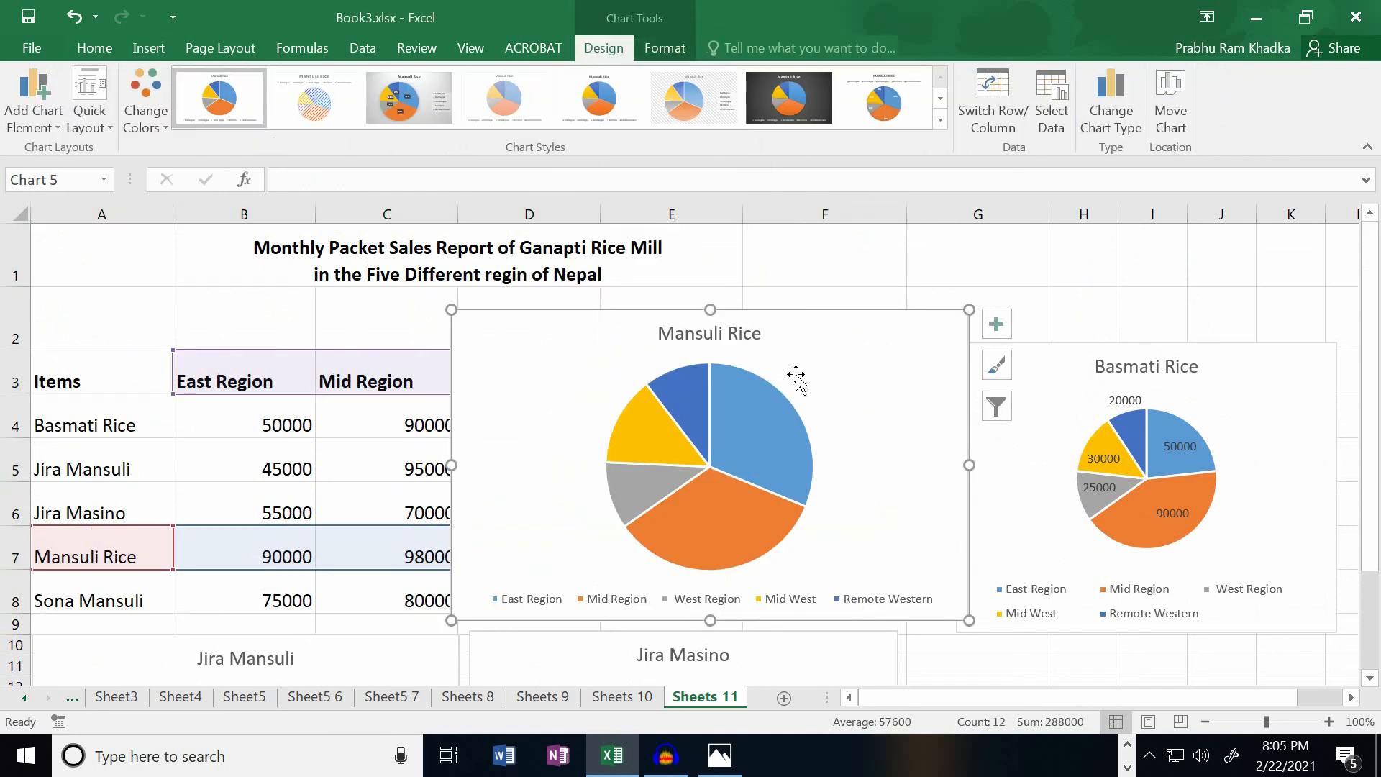
click(996, 327)
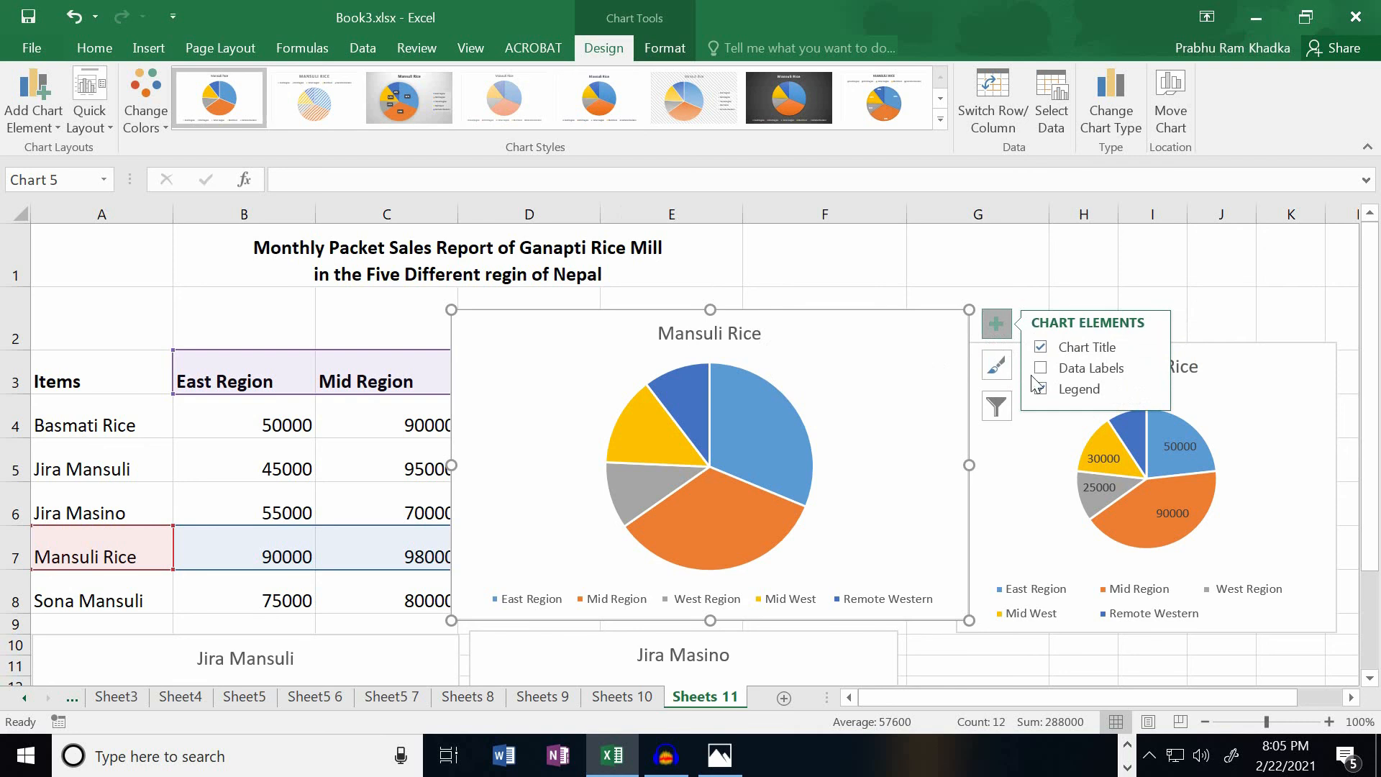
click(1090, 368)
- Move the Mansuli Rice pie chart beside the Jira Masino chart, starting in column G, and shrink it to end at row 21
scroll(832, 395, down, 1)
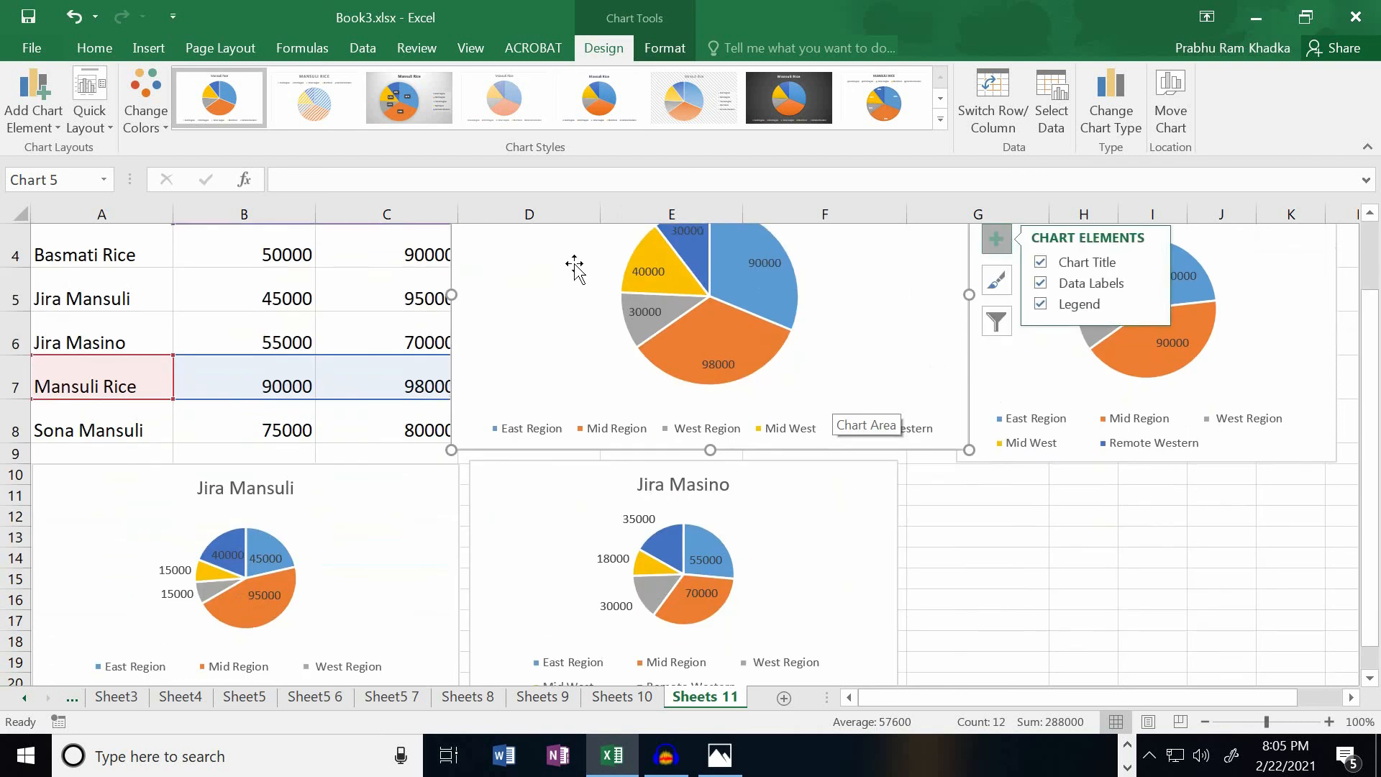
drag(573, 268, 1033, 592)
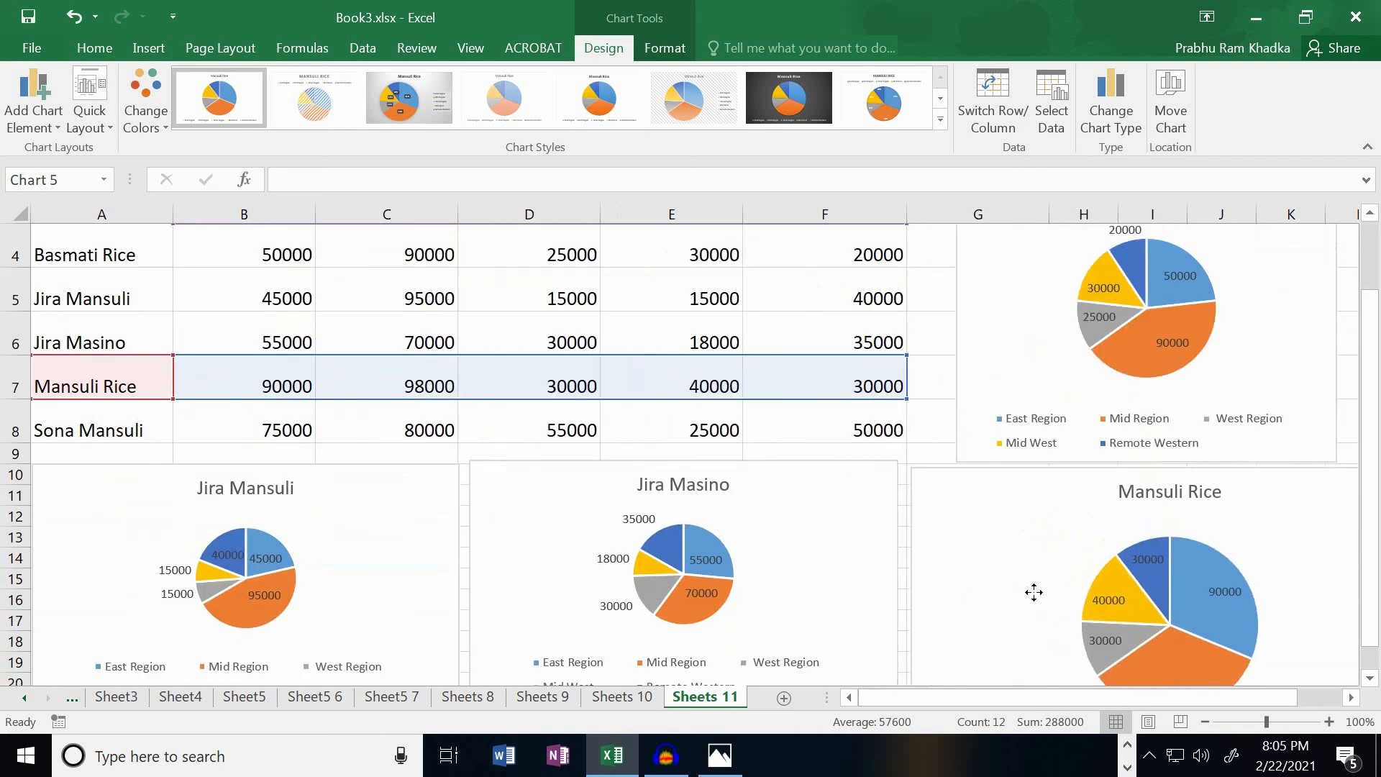
scroll(1033, 592, down, 2)
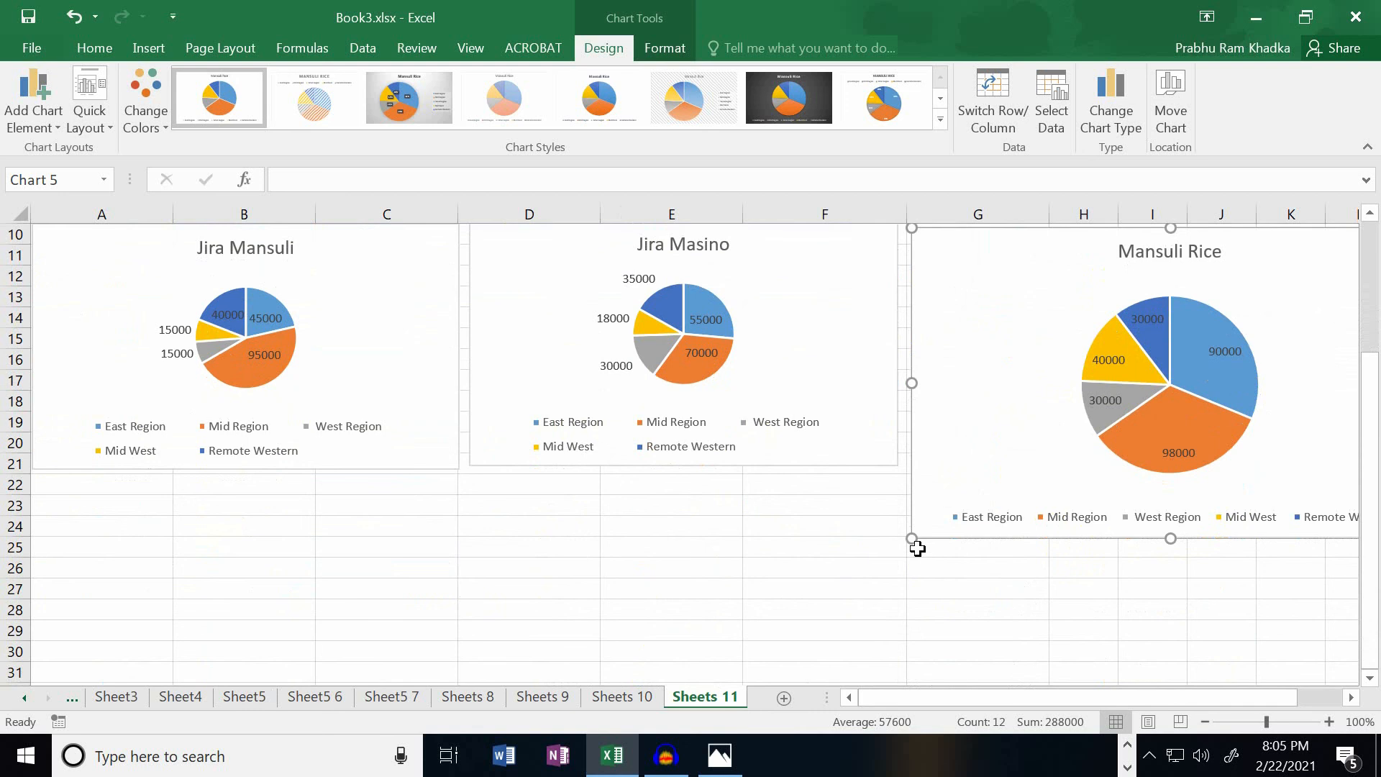
drag(906, 538, 941, 463)
- Insert a 2-D Pie chart of the Sona Mansuli sales by region from A3:F3 and A8:F8, with data labels
scroll(783, 518, up, 3)
scroll(783, 517, down, 2)
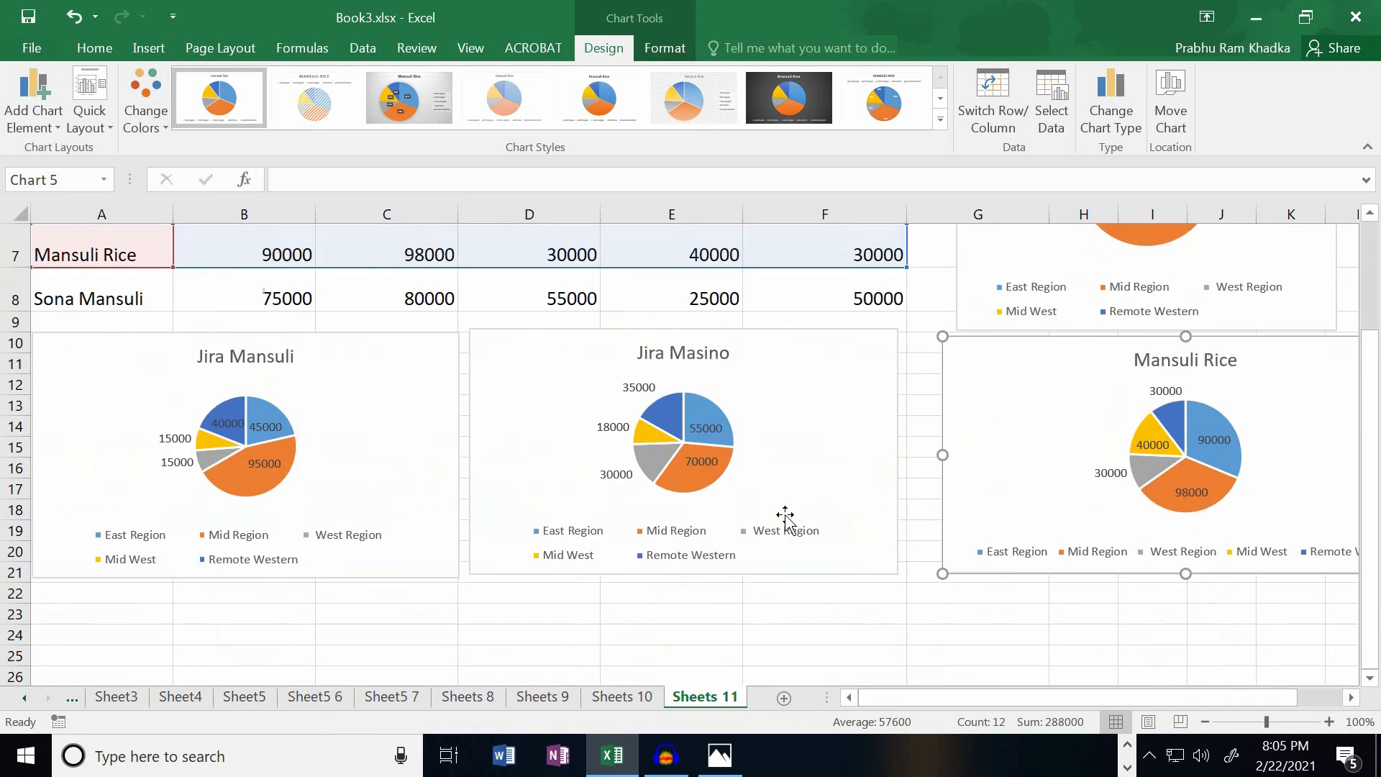
drag(63, 291, 770, 293)
scroll(606, 381, up, 2)
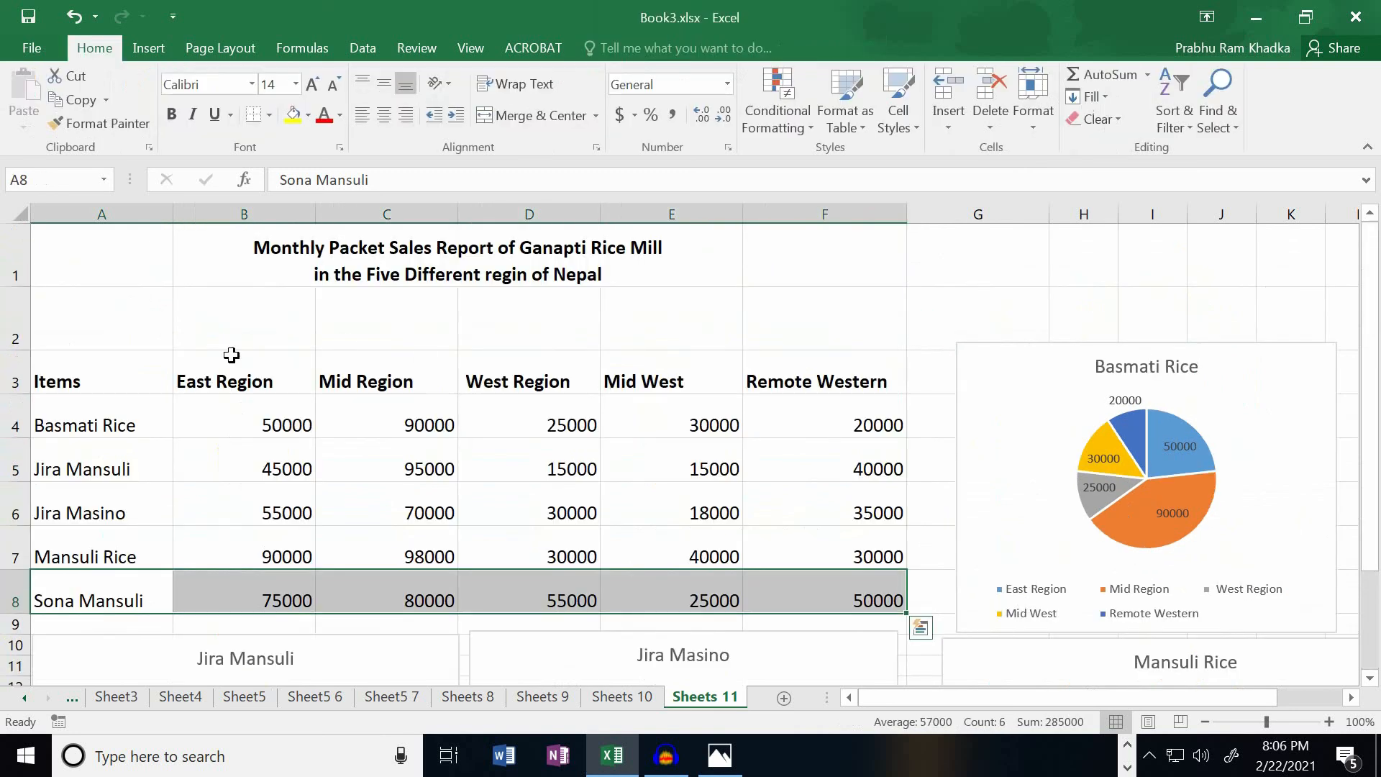
ctrl+click(72, 370)
drag(72, 370, 827, 374)
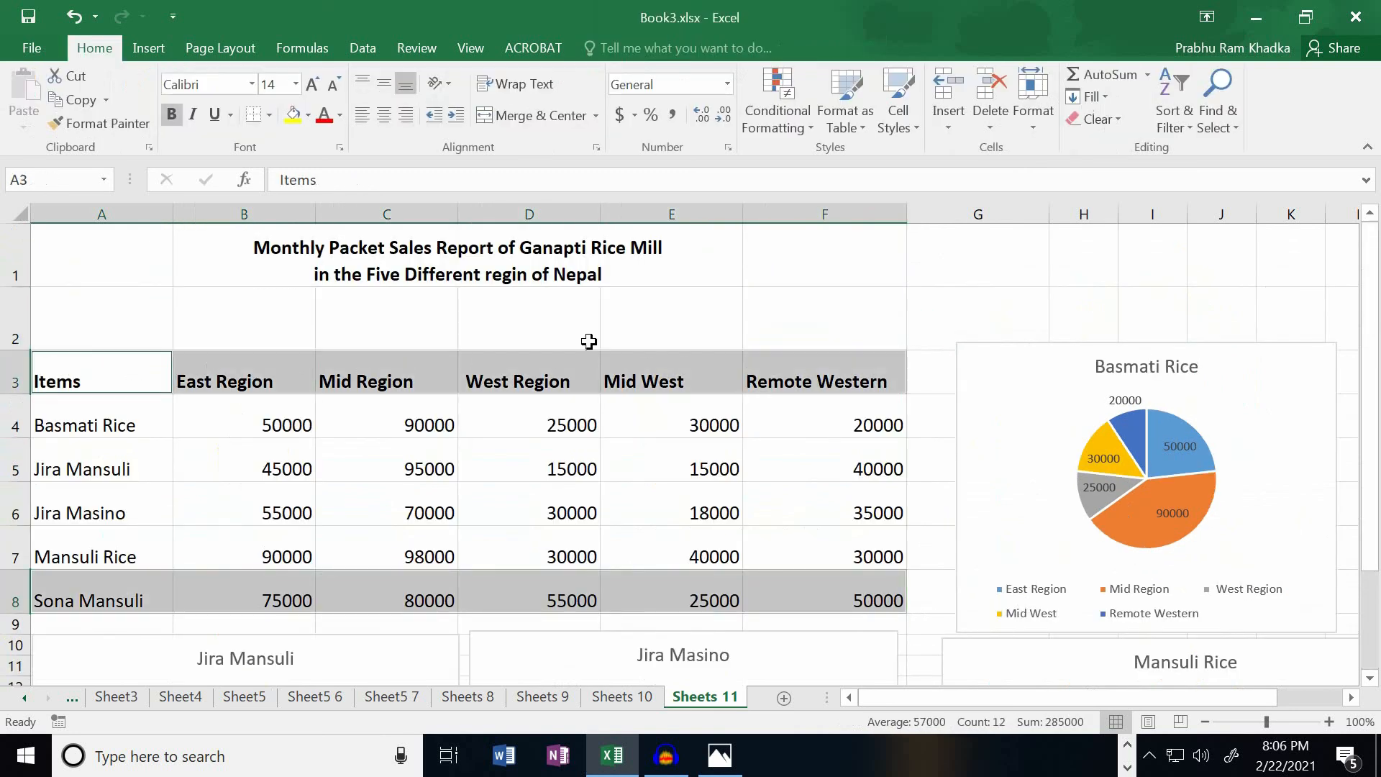
click(135, 52)
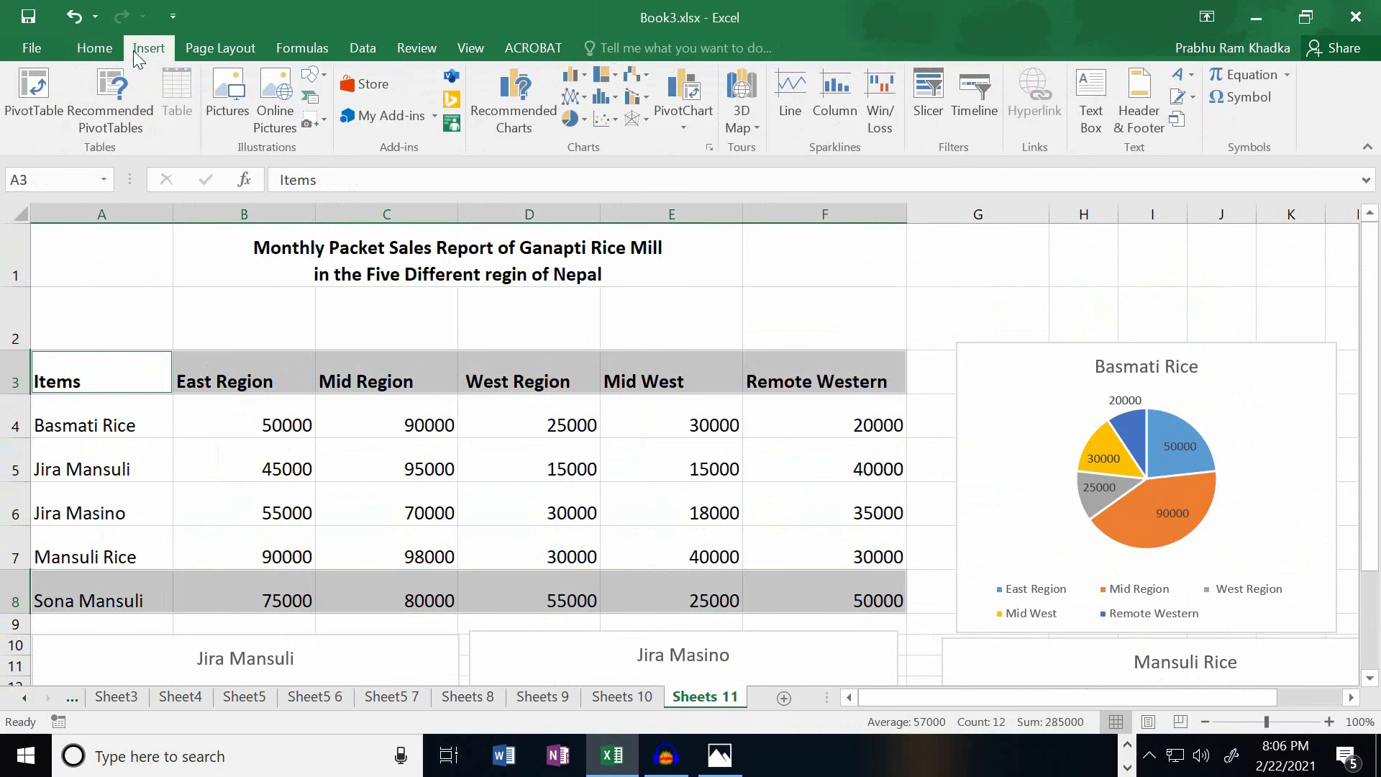
click(581, 128)
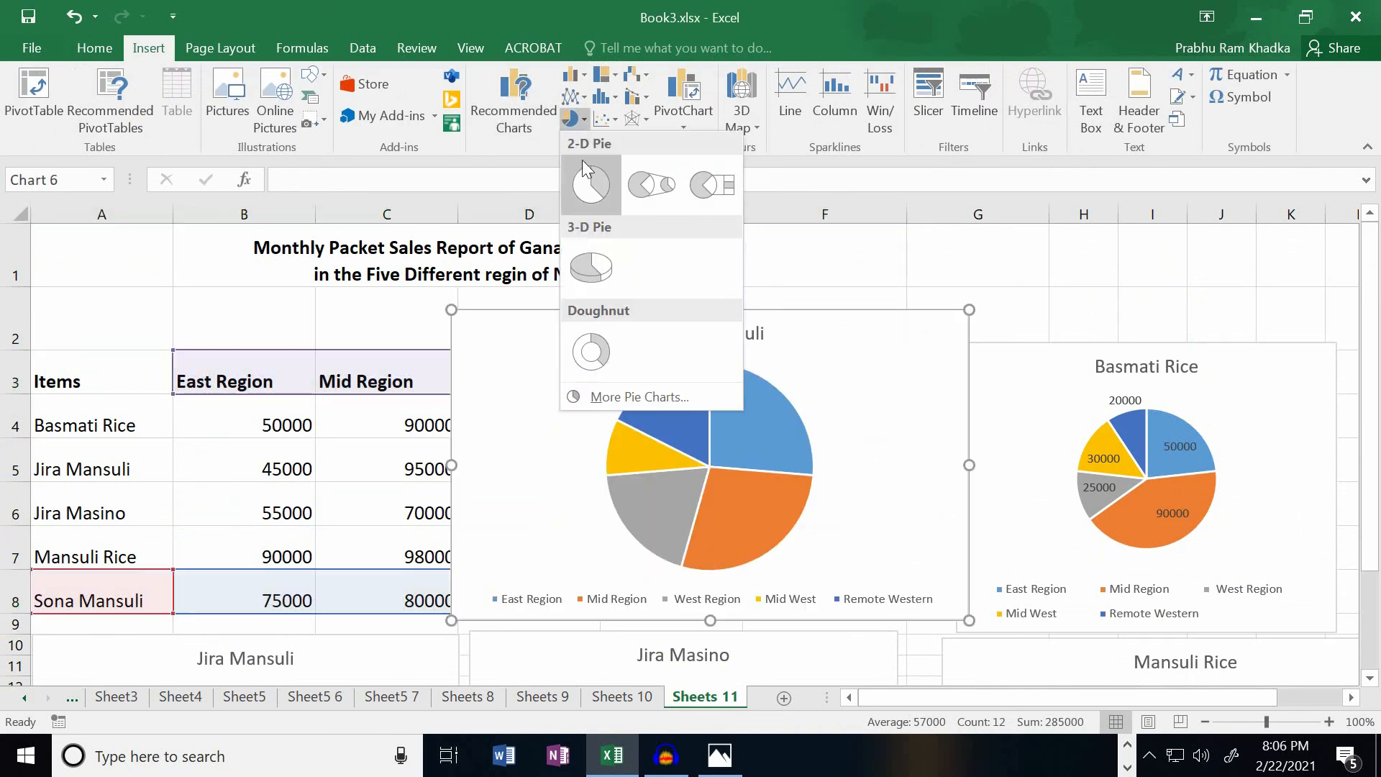
click(587, 181)
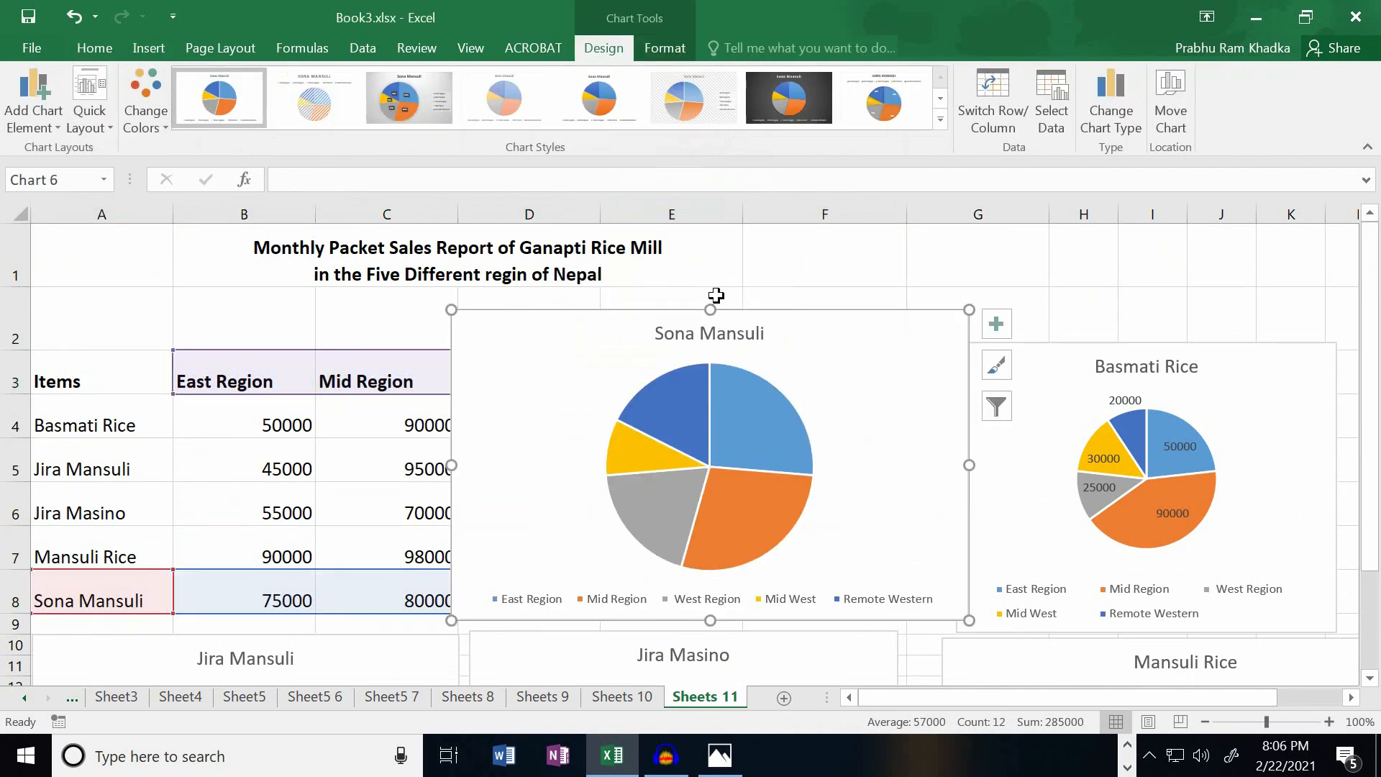
click(996, 325)
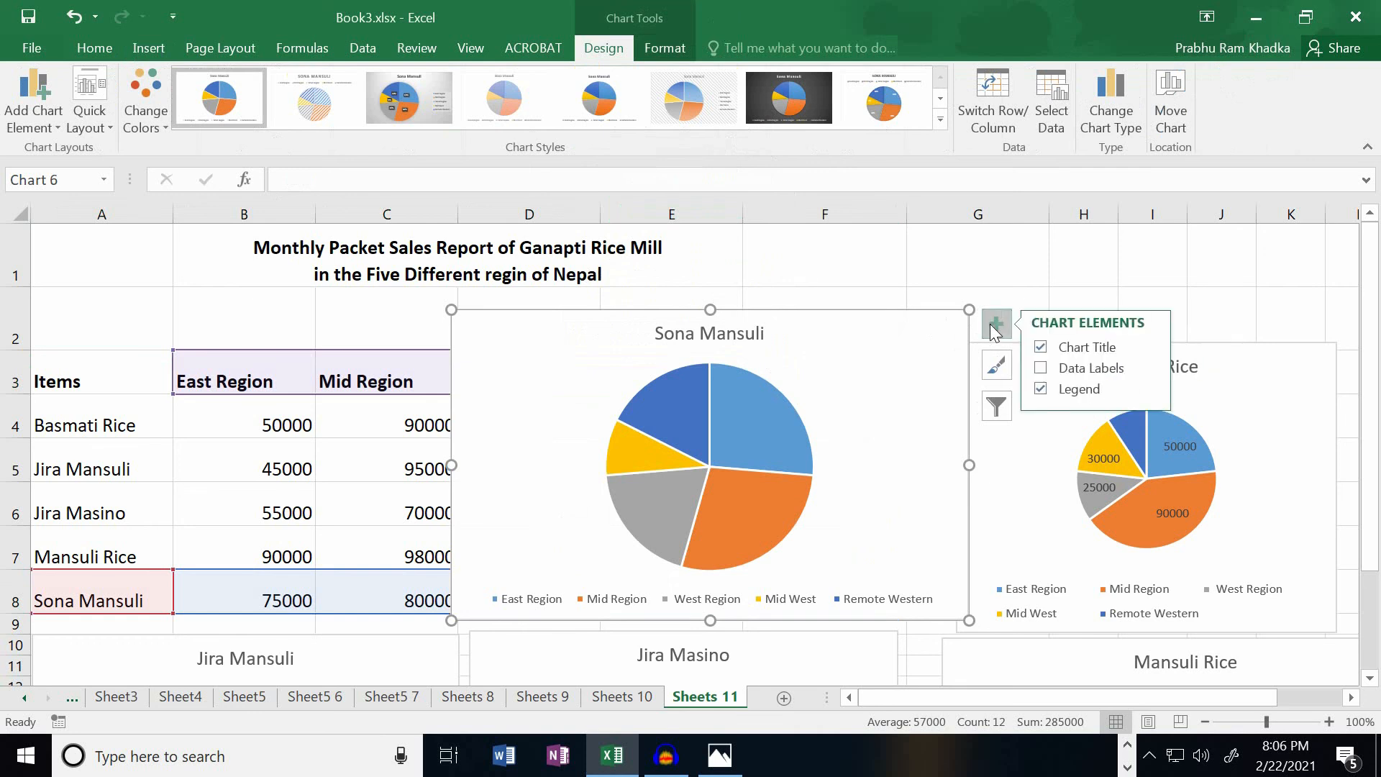
click(1041, 368)
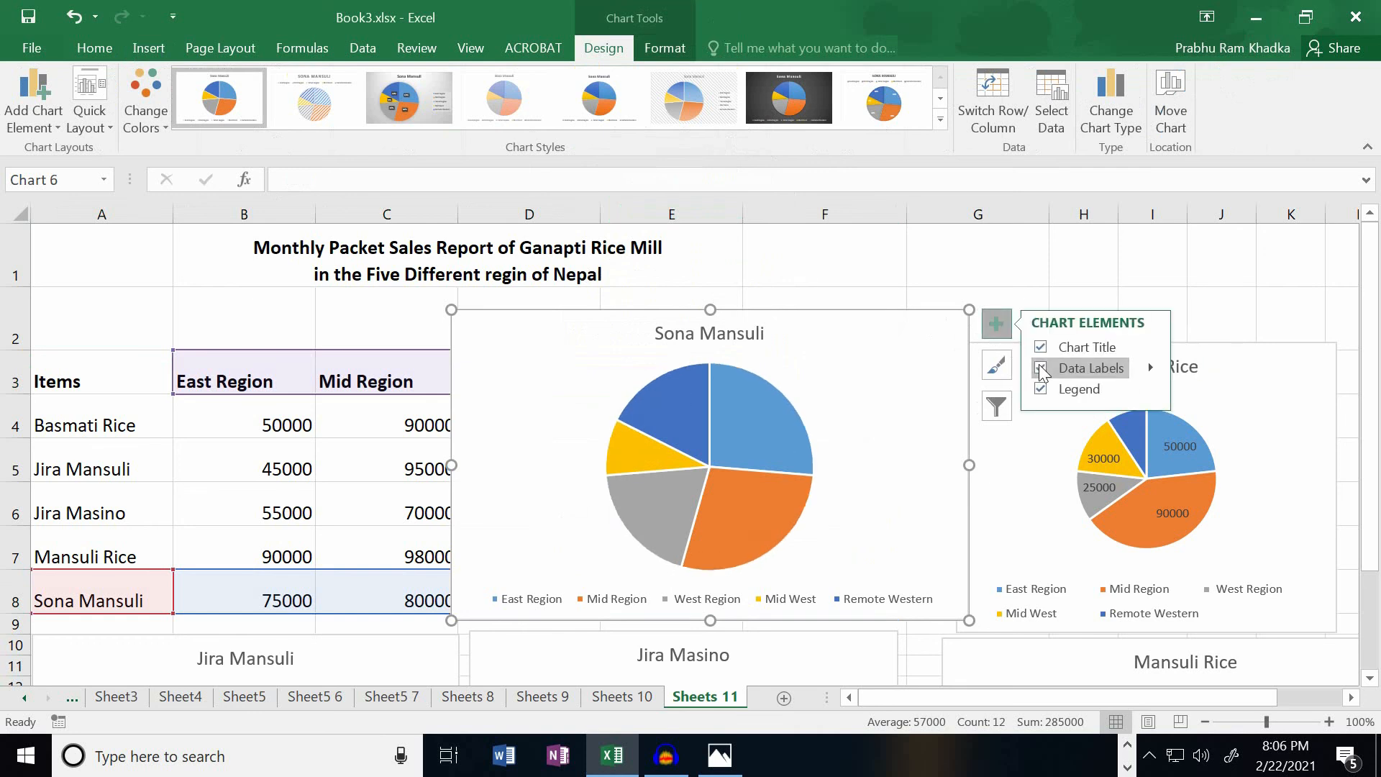
- Move the Sona Mansuli pie chart below the Jira Masino chart and shrink it to fit over columns C to F, from row 23 to row 35
scroll(537, 356, down, 1)
scroll(537, 359, down, 3)
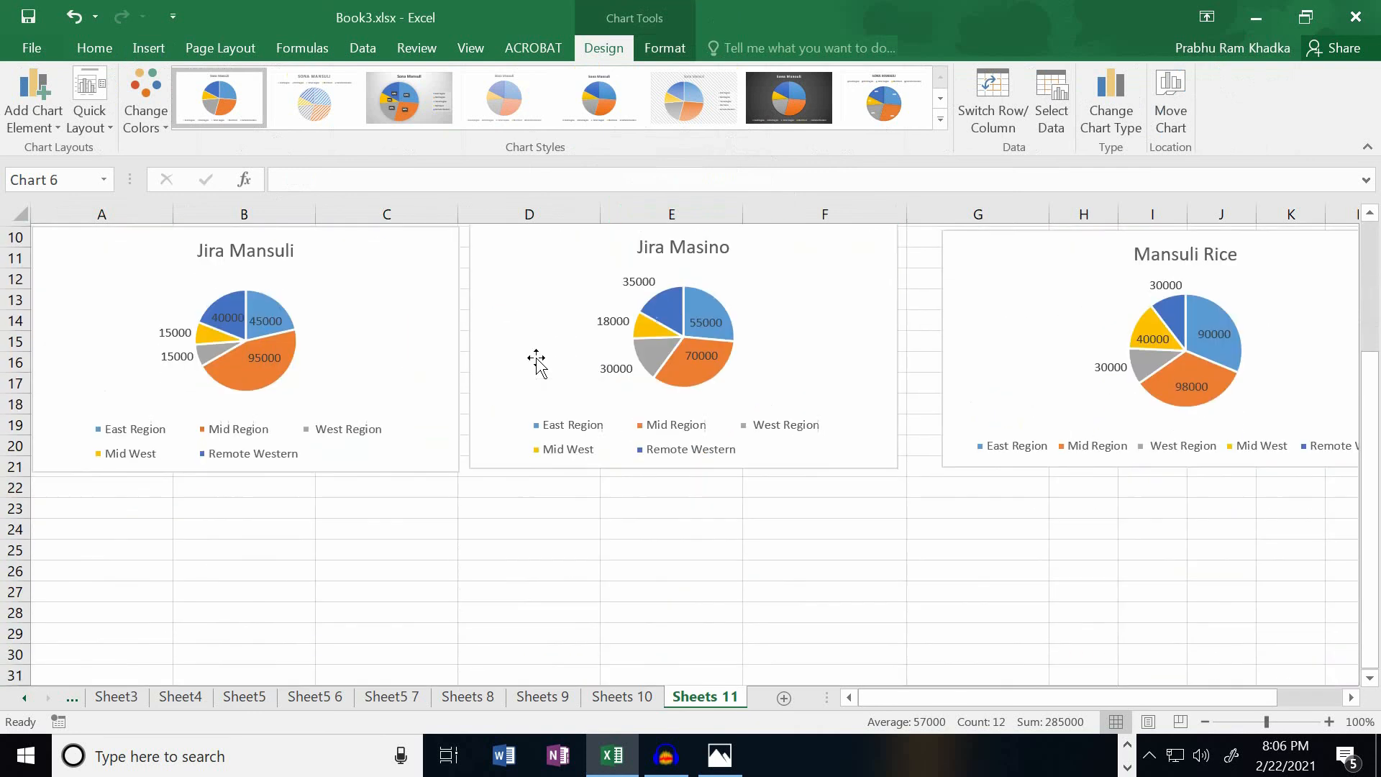
scroll(536, 361, up, 2)
drag(863, 287, 727, 628)
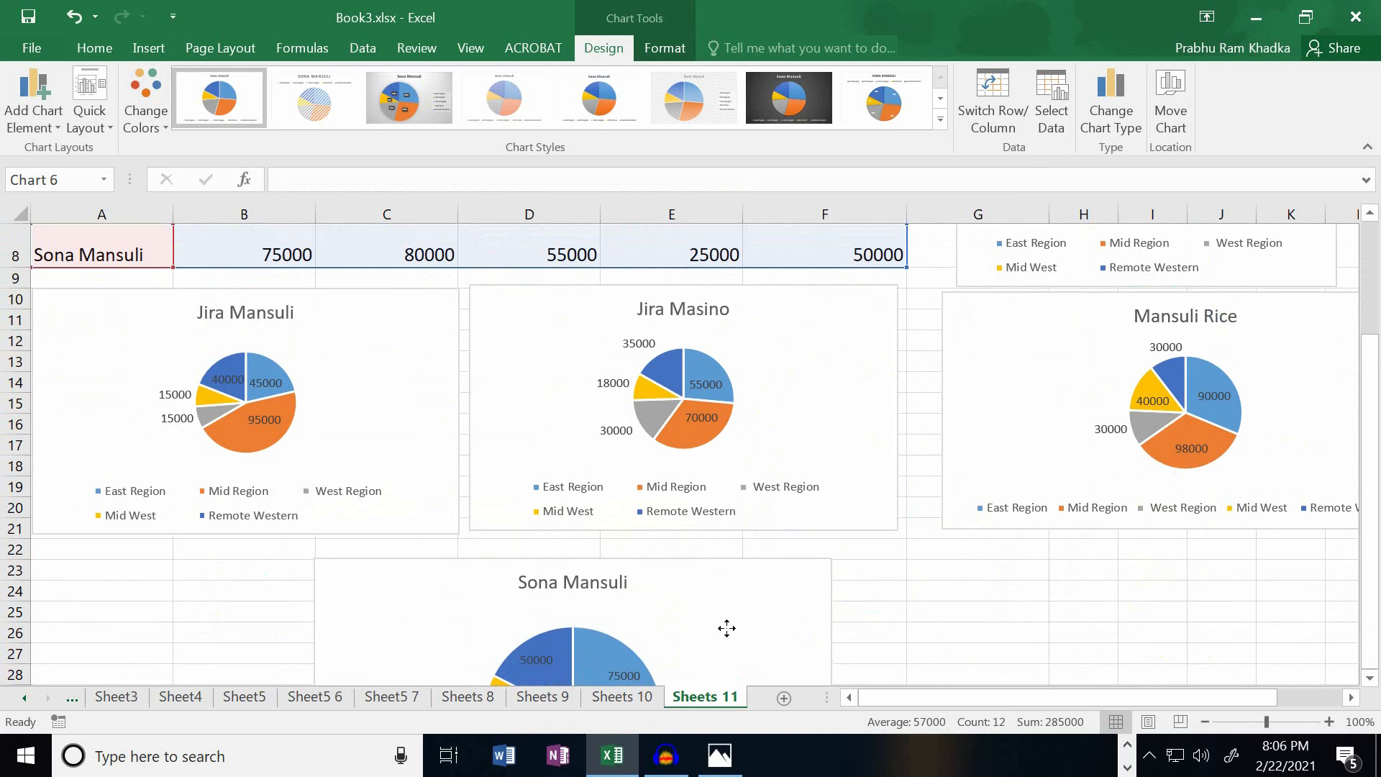
scroll(712, 561, down, 3)
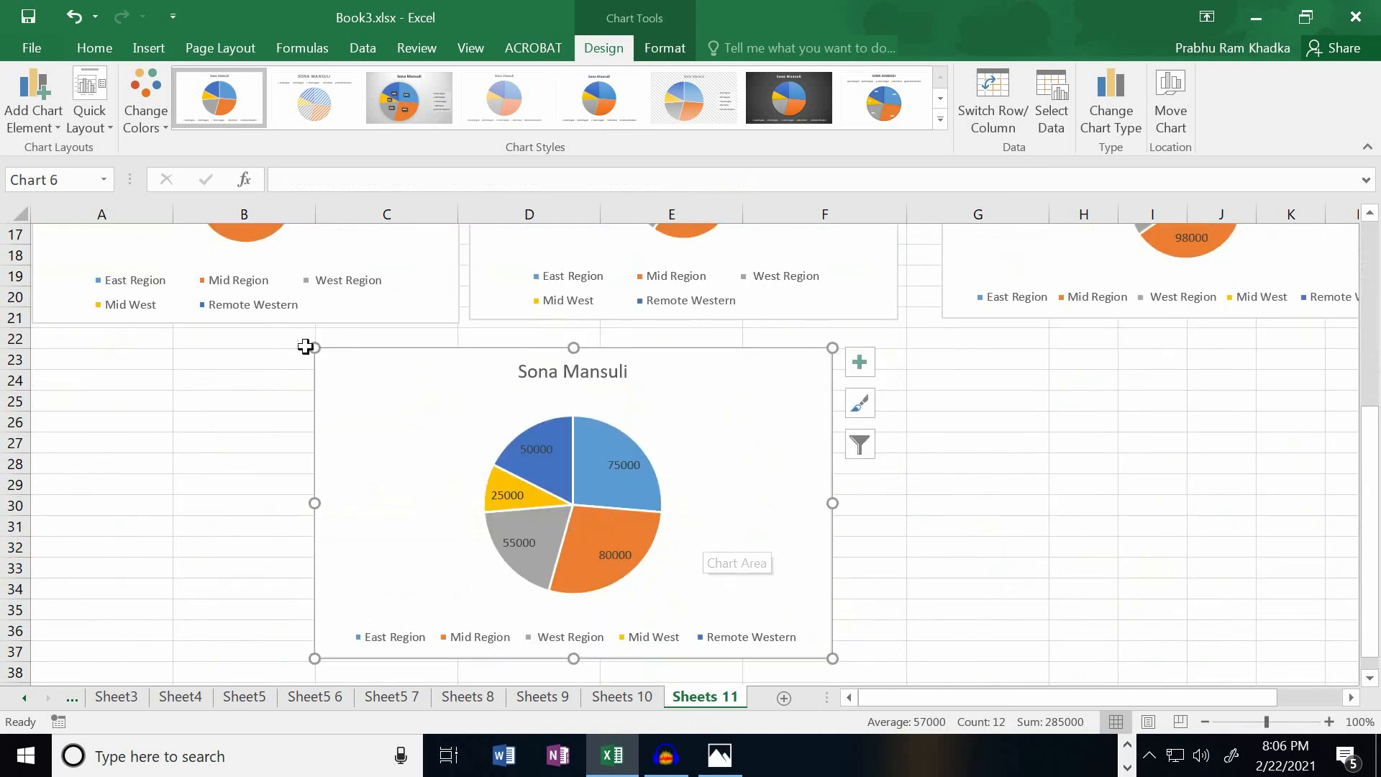
drag(314, 346, 390, 348)
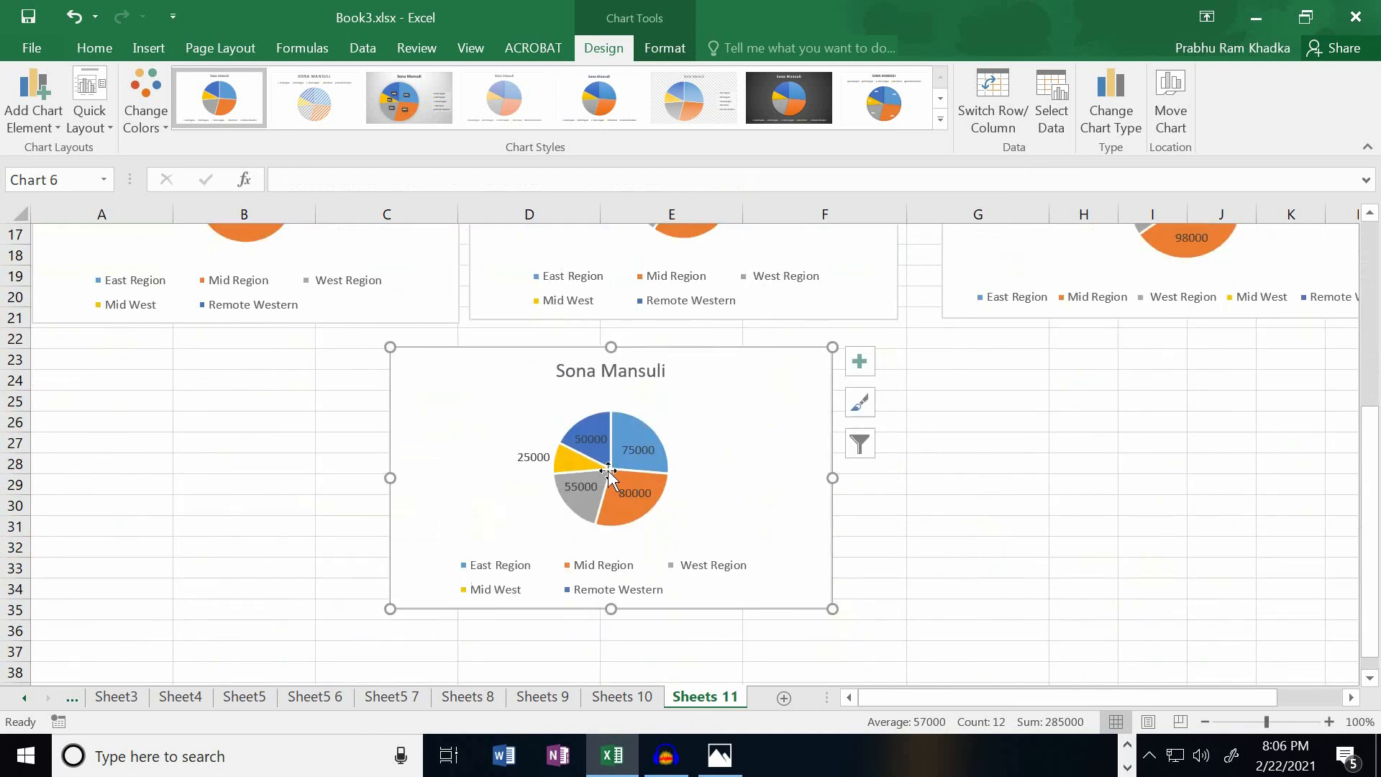
scroll(607, 474, up, 4)
scroll(607, 475, up, 1)
key(Escape)
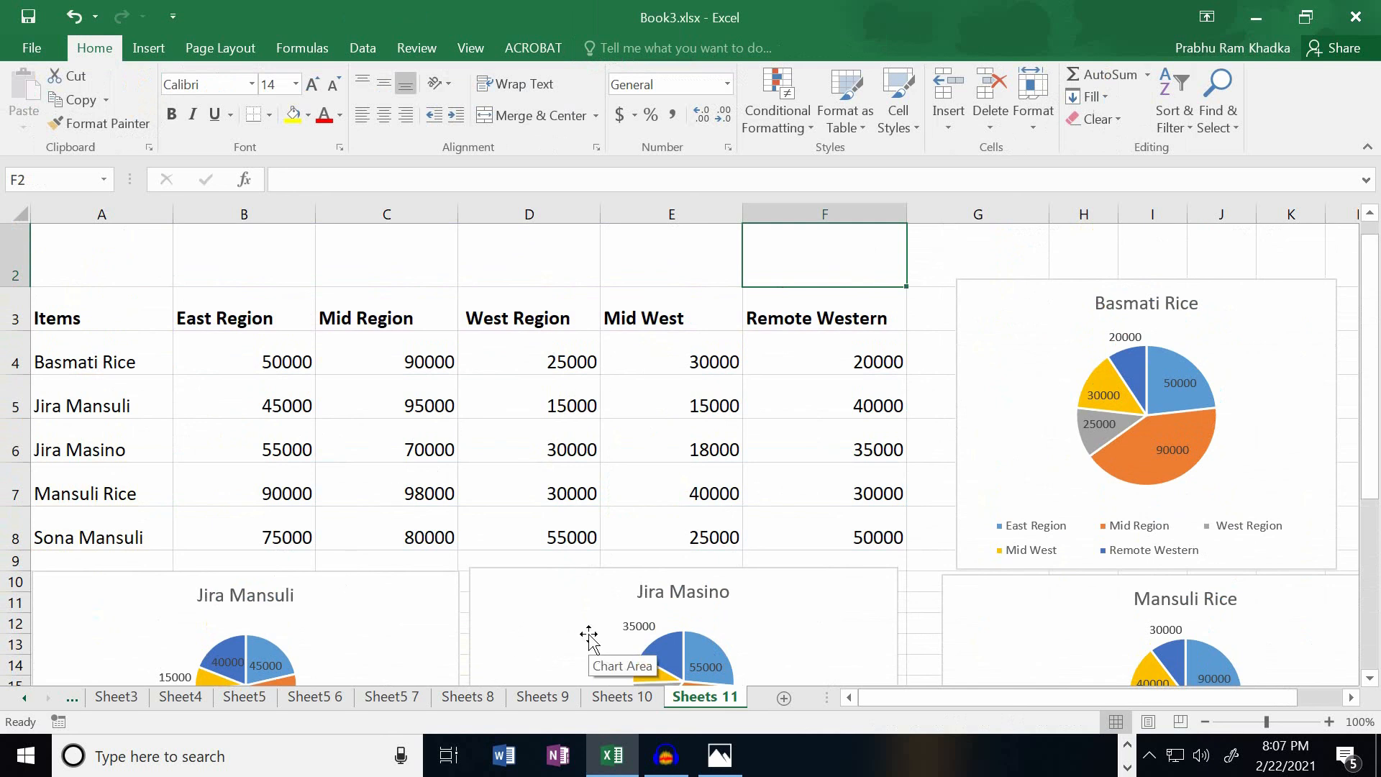
scroll(559, 637, down, 2)
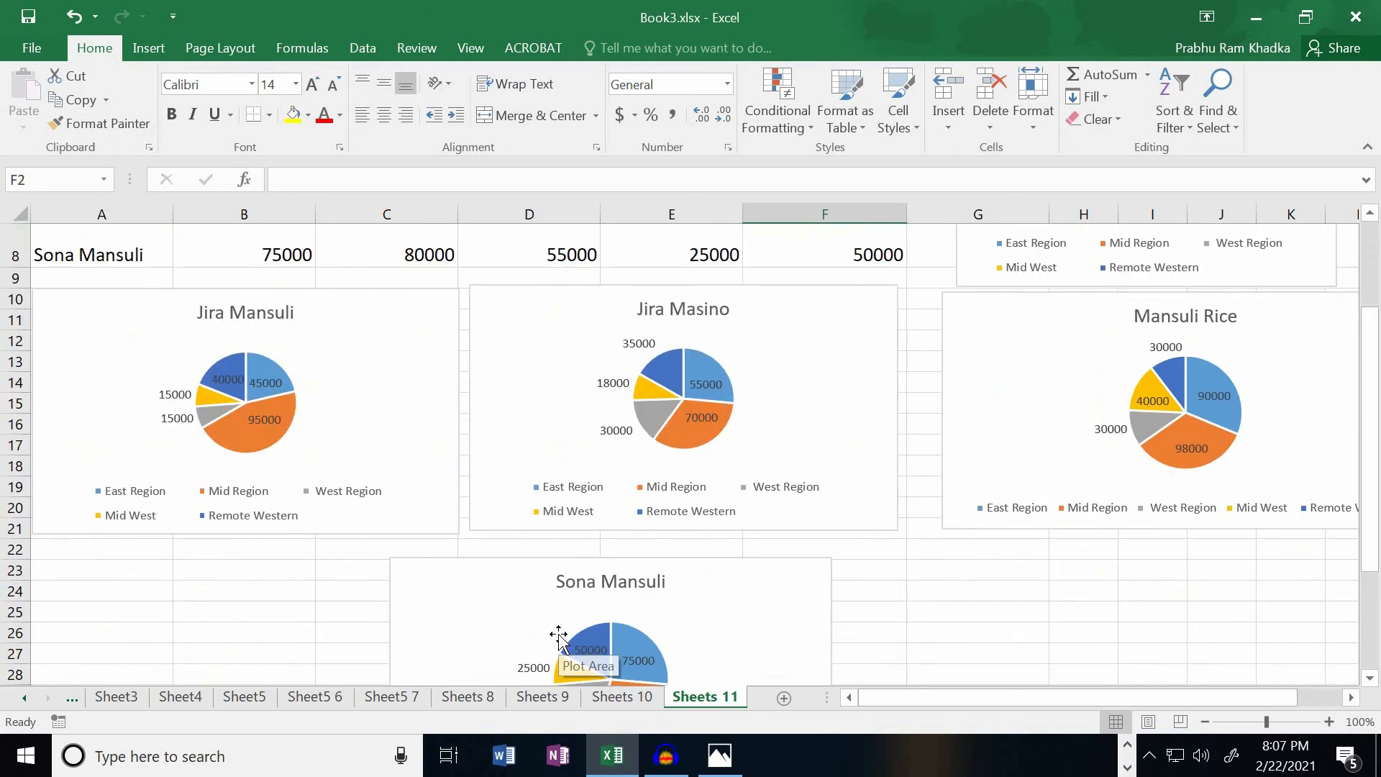
scroll(559, 636, up, 1)
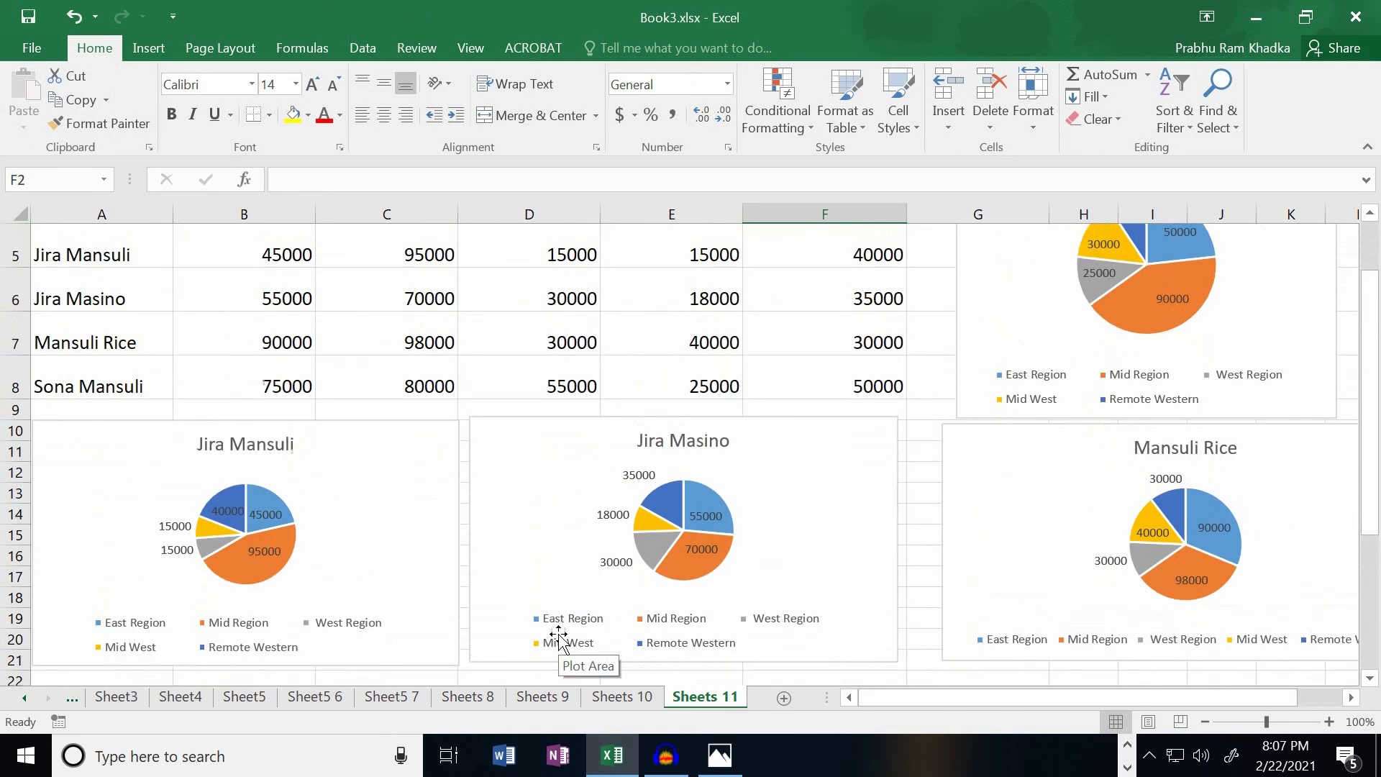
scroll(584, 597, up, 2)
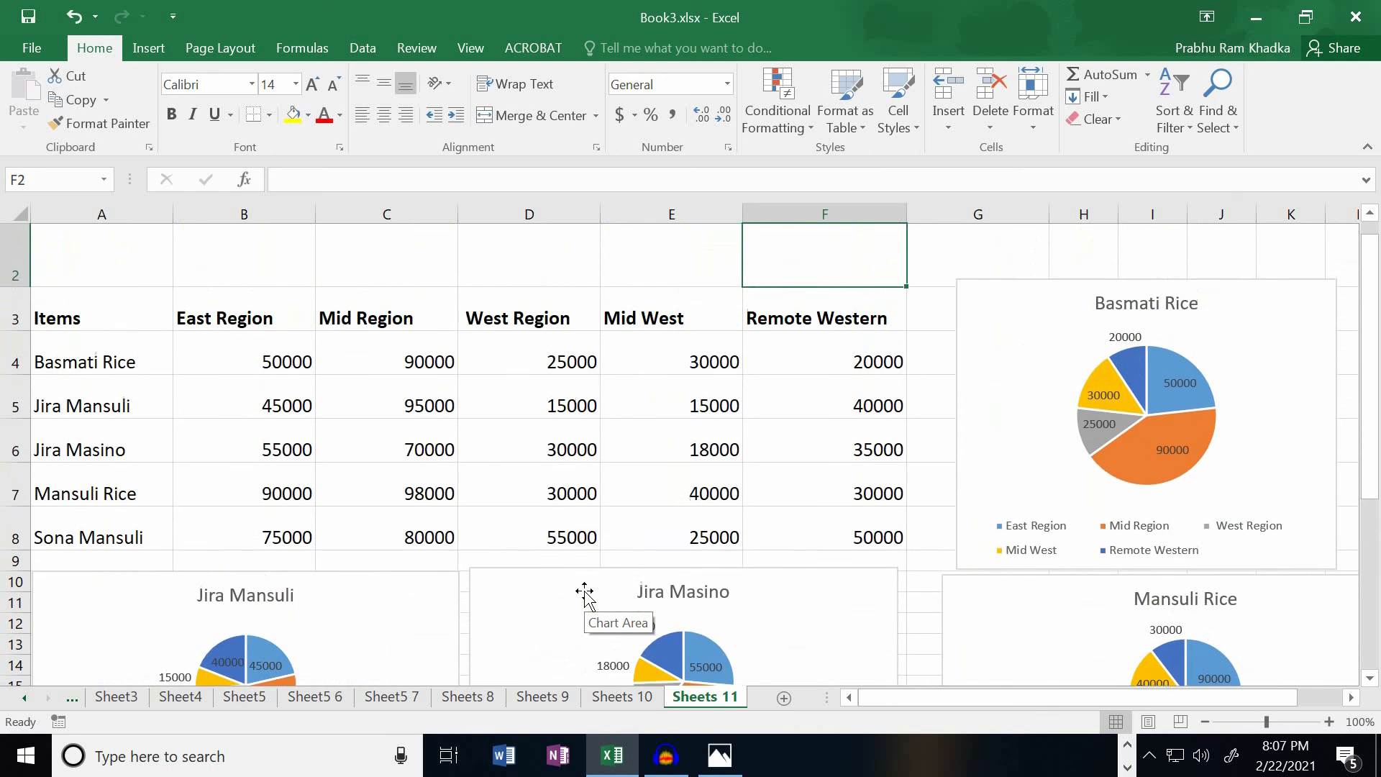